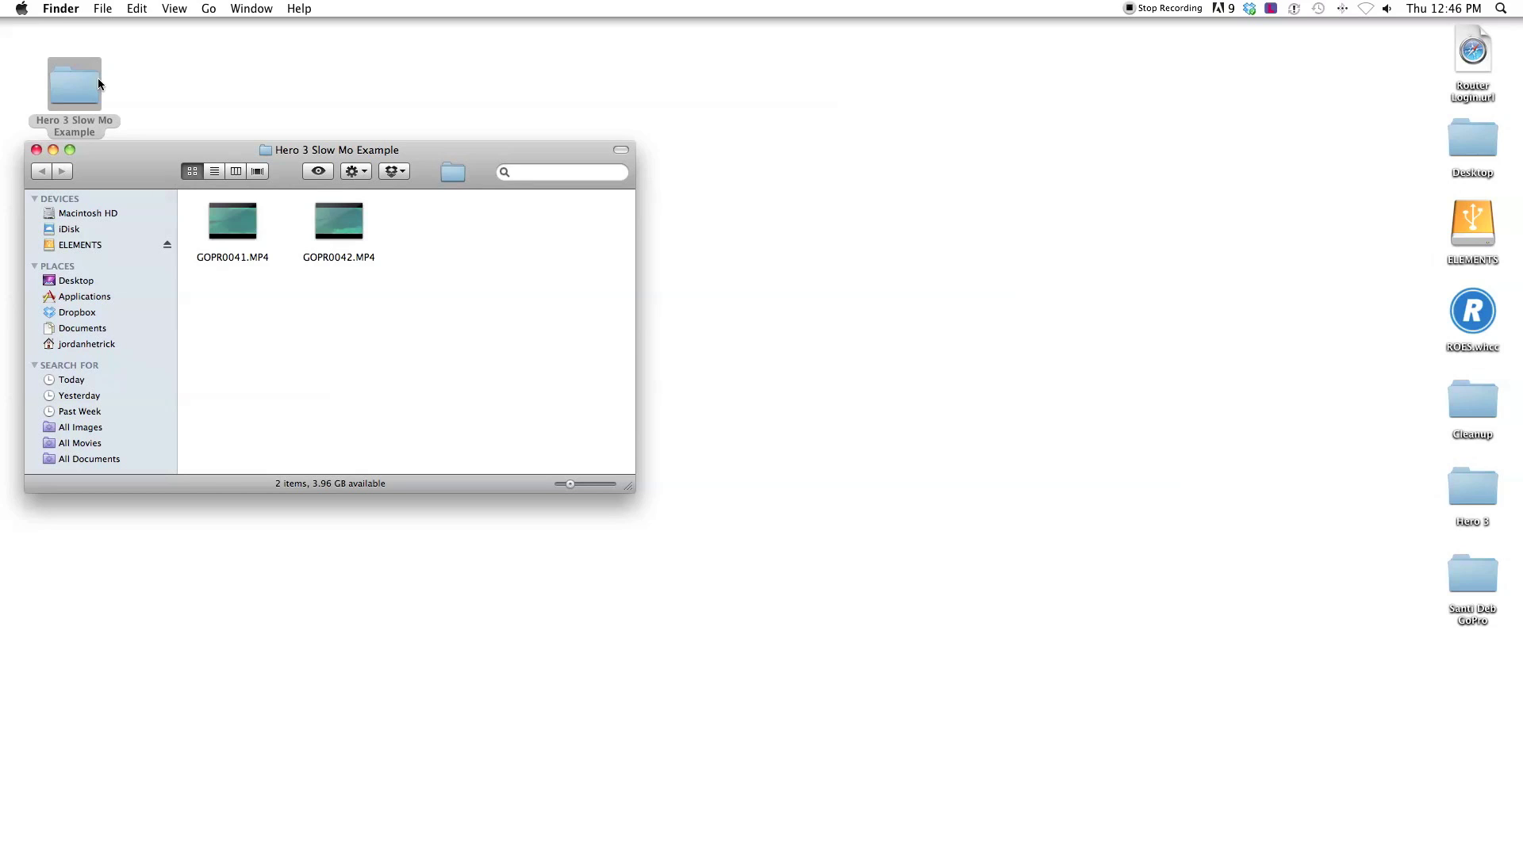
Inspect the two GoPro clips in the Hero 3 Slow Mo Example folder and close the folder window
left_click(230, 233)
left_click(333, 239)
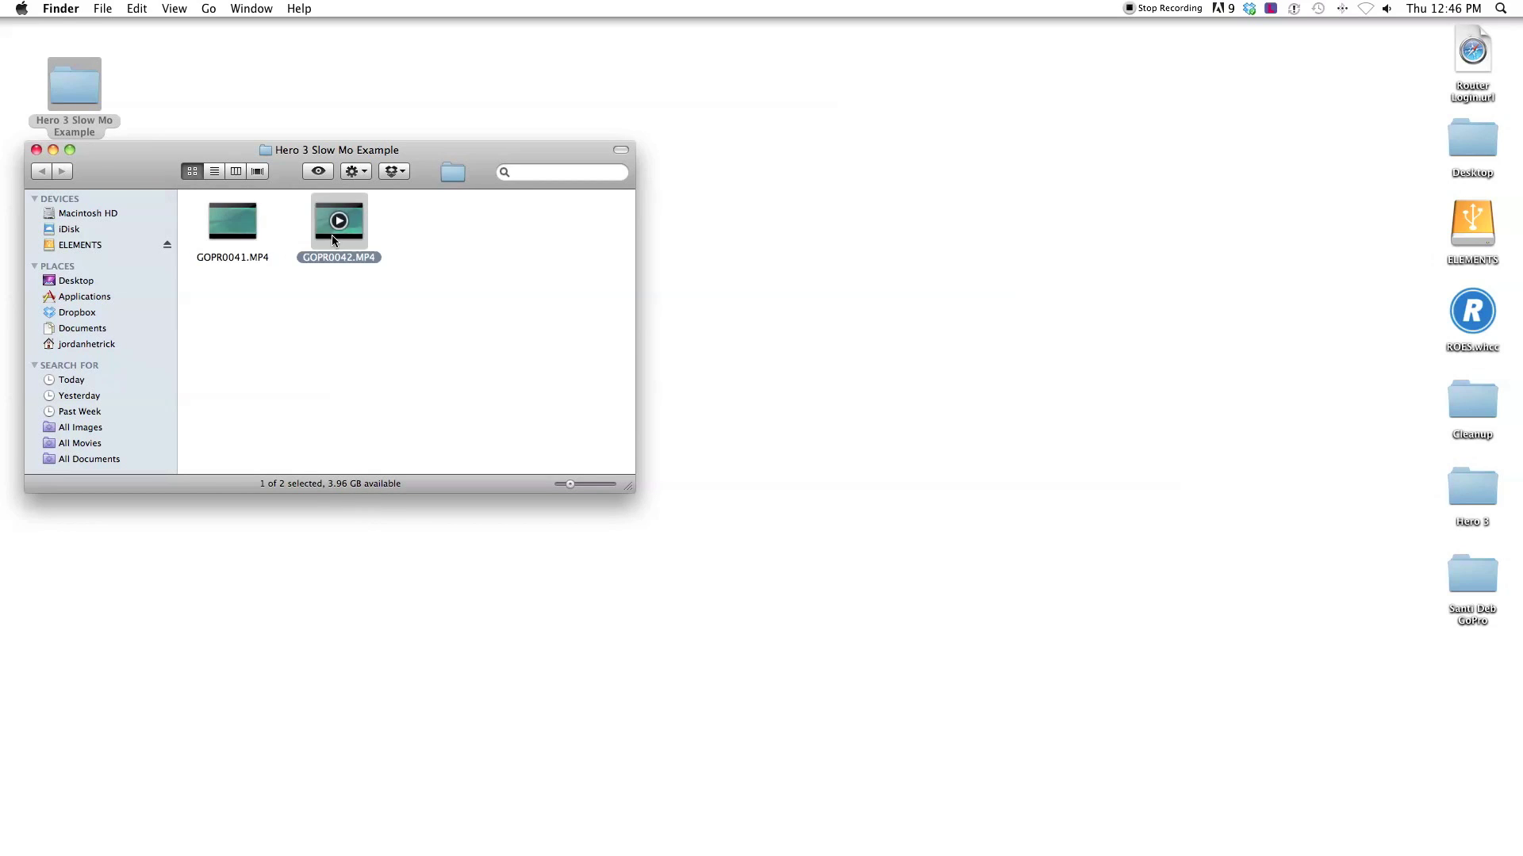
left_click(37, 150)
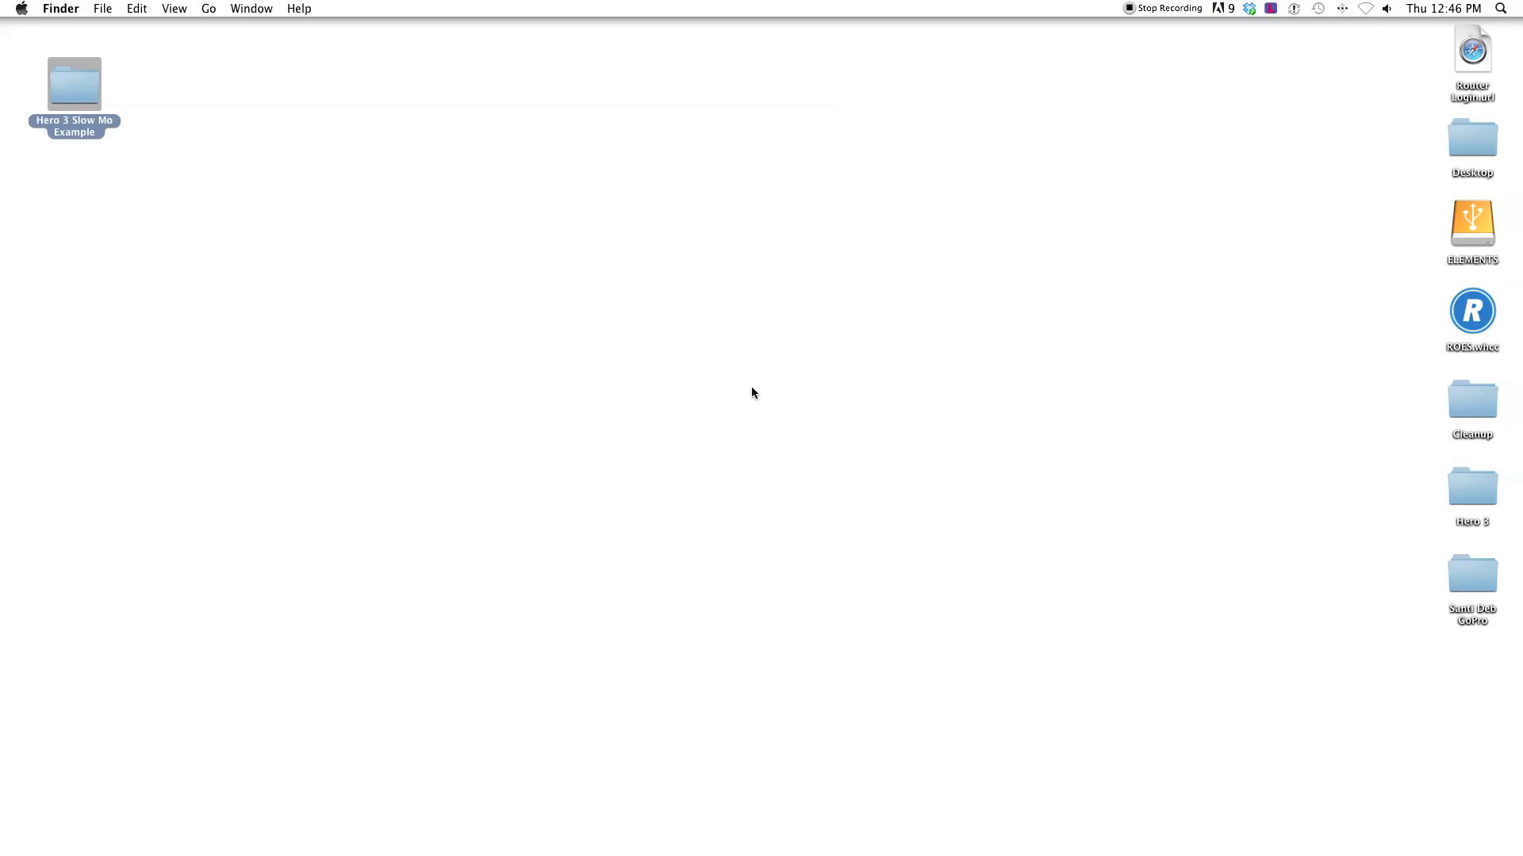
Switch to GoPro CineForm Studio and enlarge its project window to fill the screen
mouse_move(1225, 853)
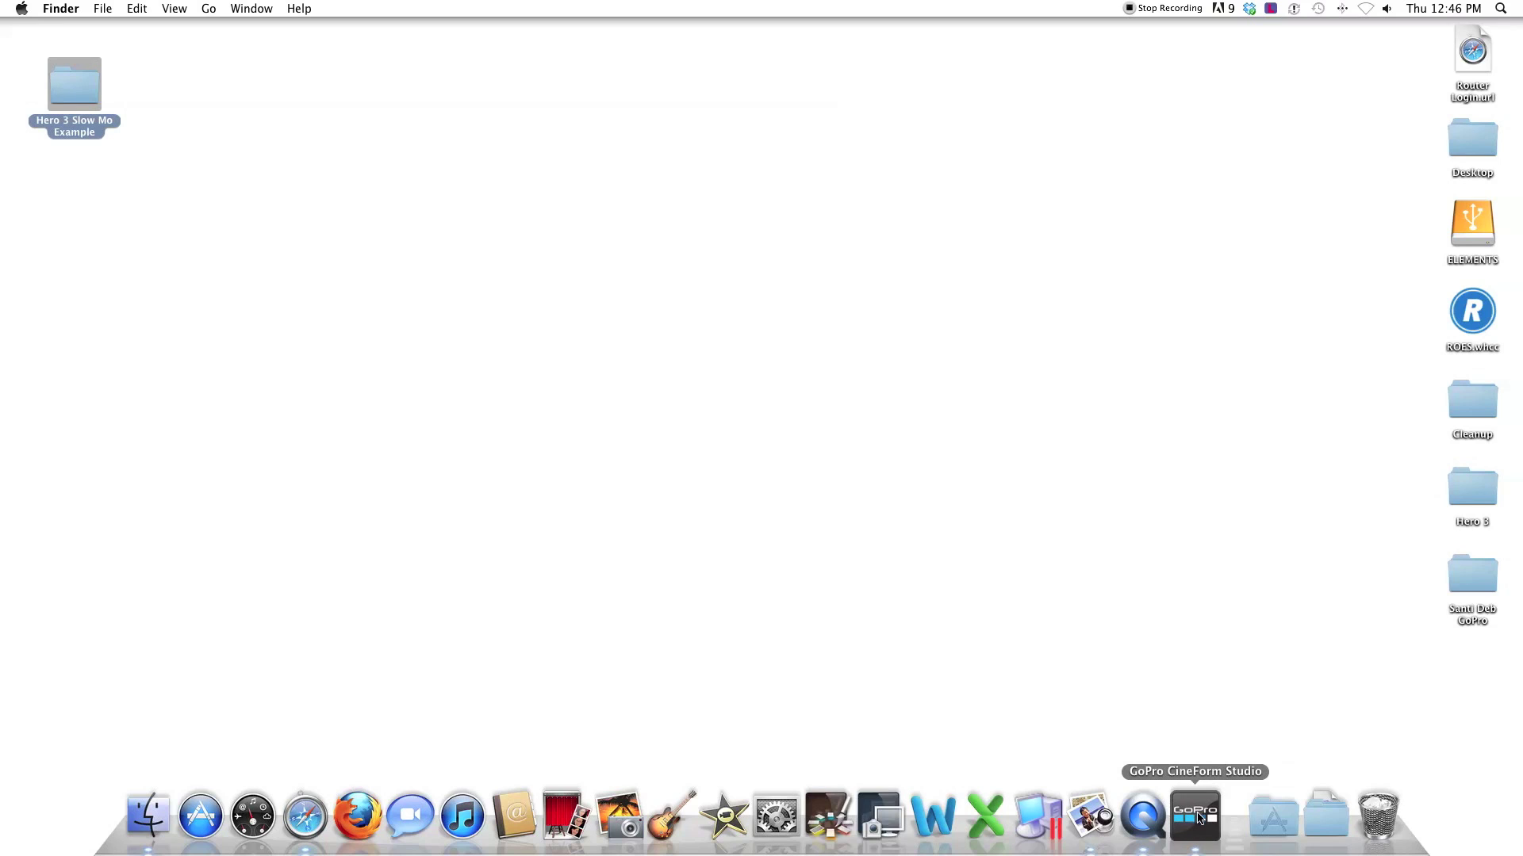
left_click(1199, 821)
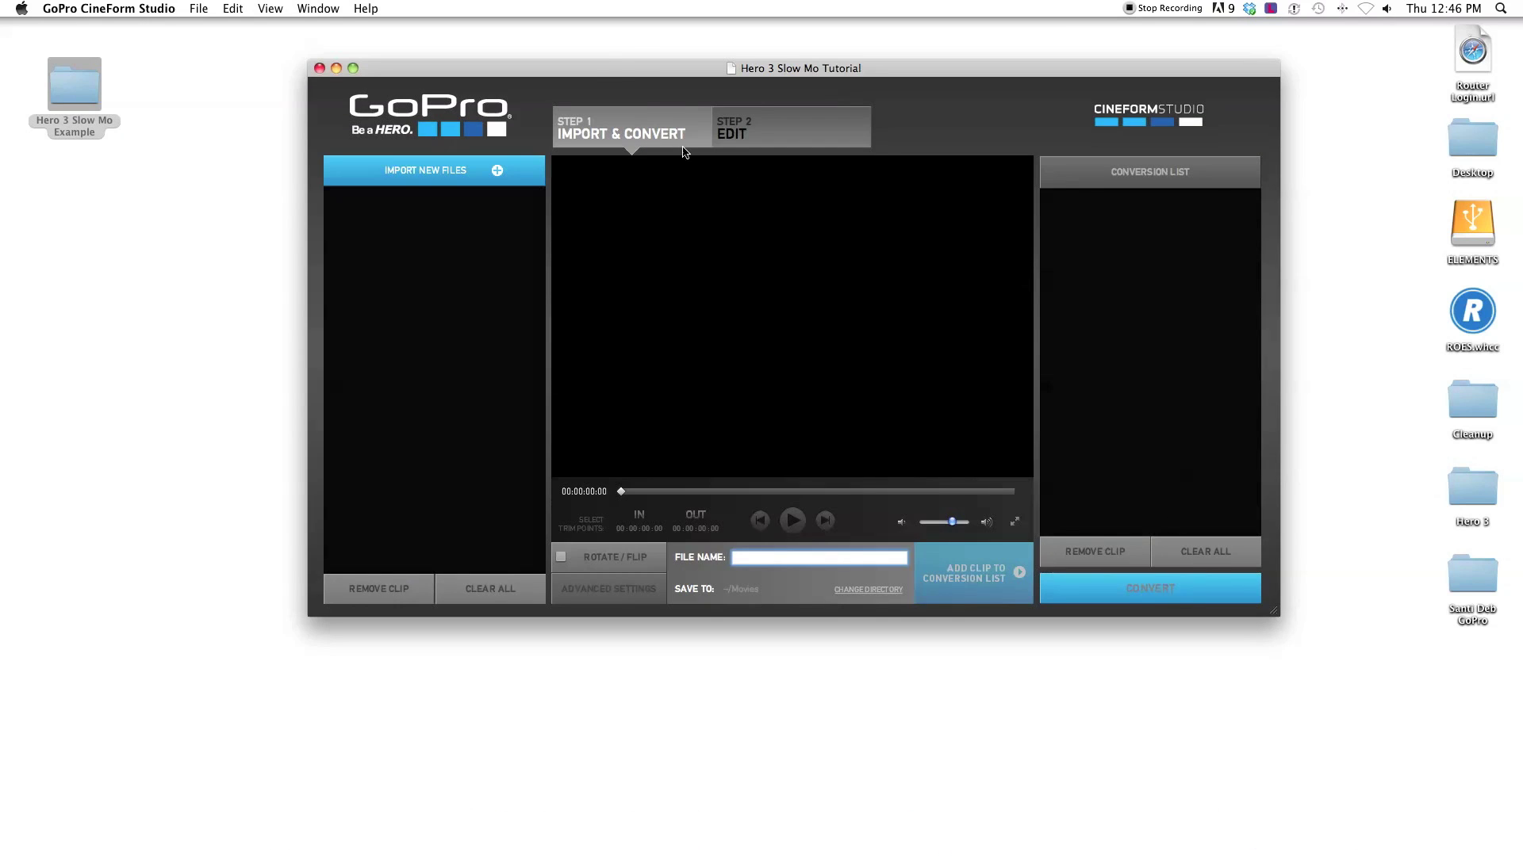
left_click_drag(610, 68, 307, 26)
left_click_drag(976, 569, 1514, 846)
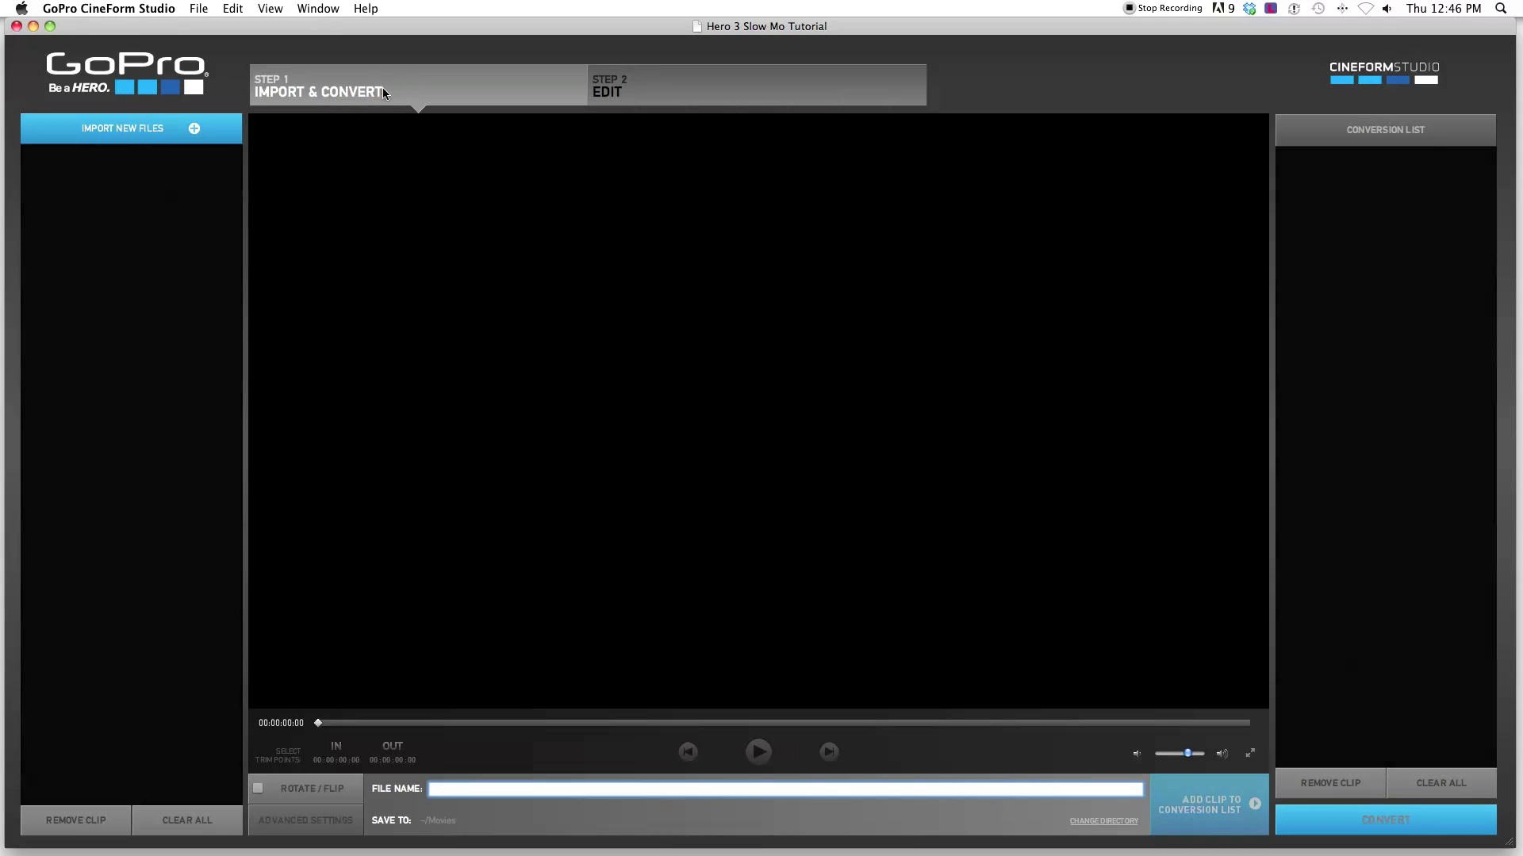
Import GOPR0041.MP4 from the Hero 3 Slow Mo Example folder and apply Rotate/Flip to the clip
left_click(115, 129)
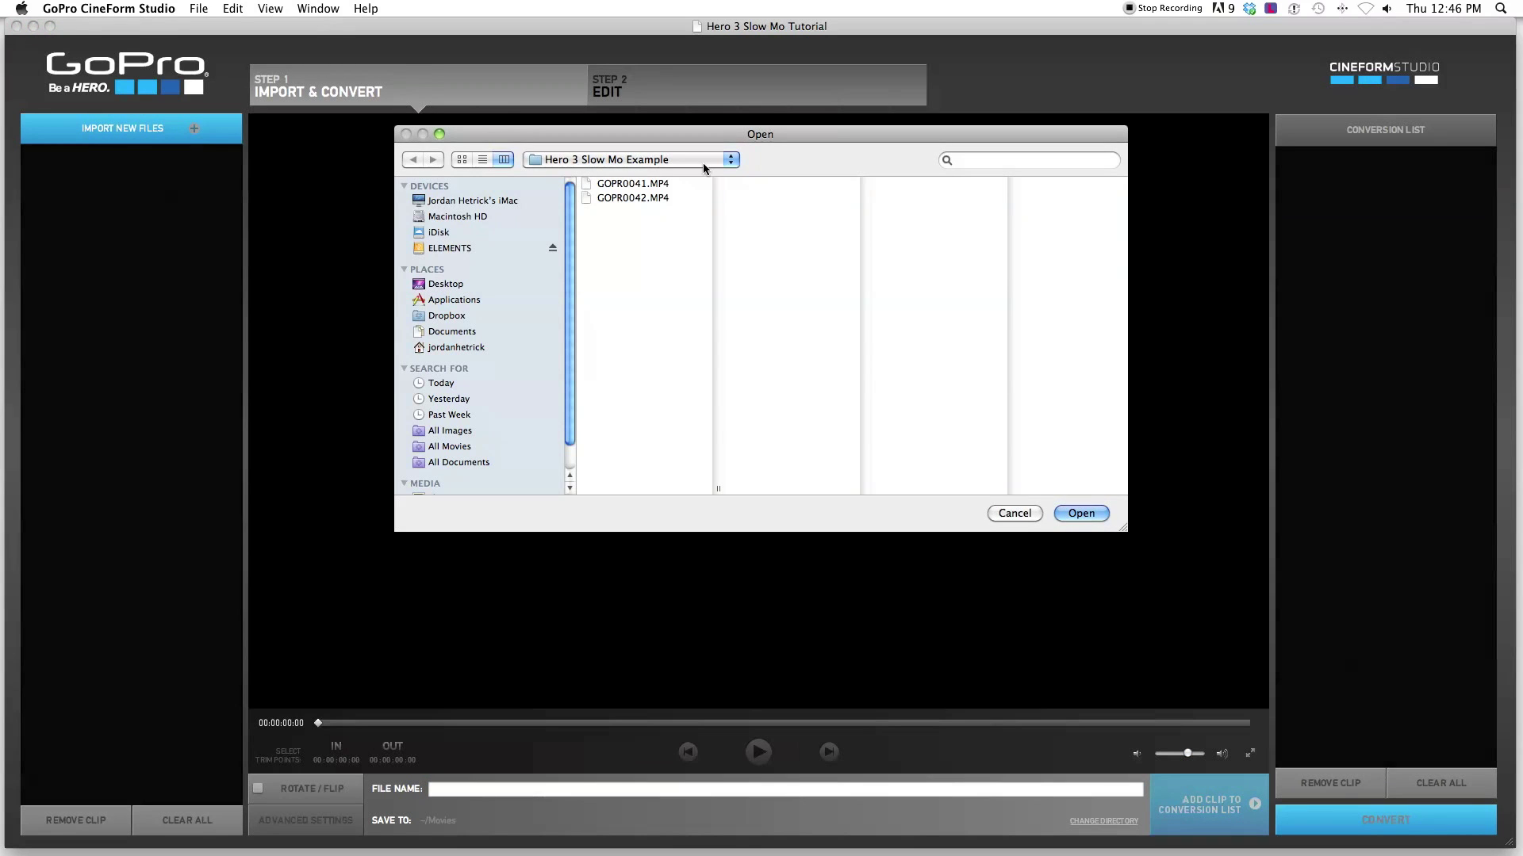
left_click(731, 163)
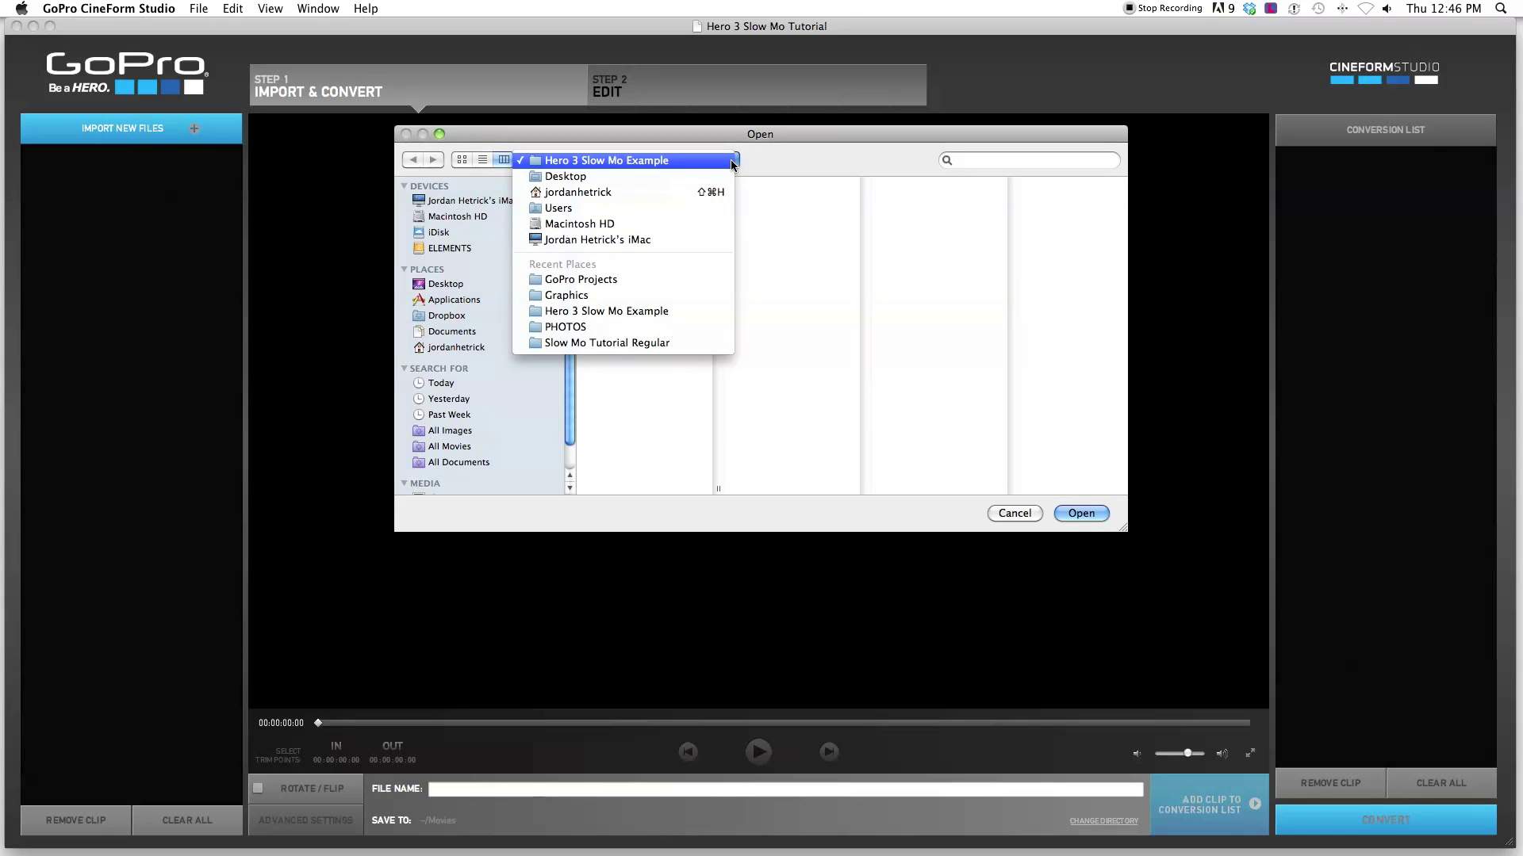
left_click(568, 165)
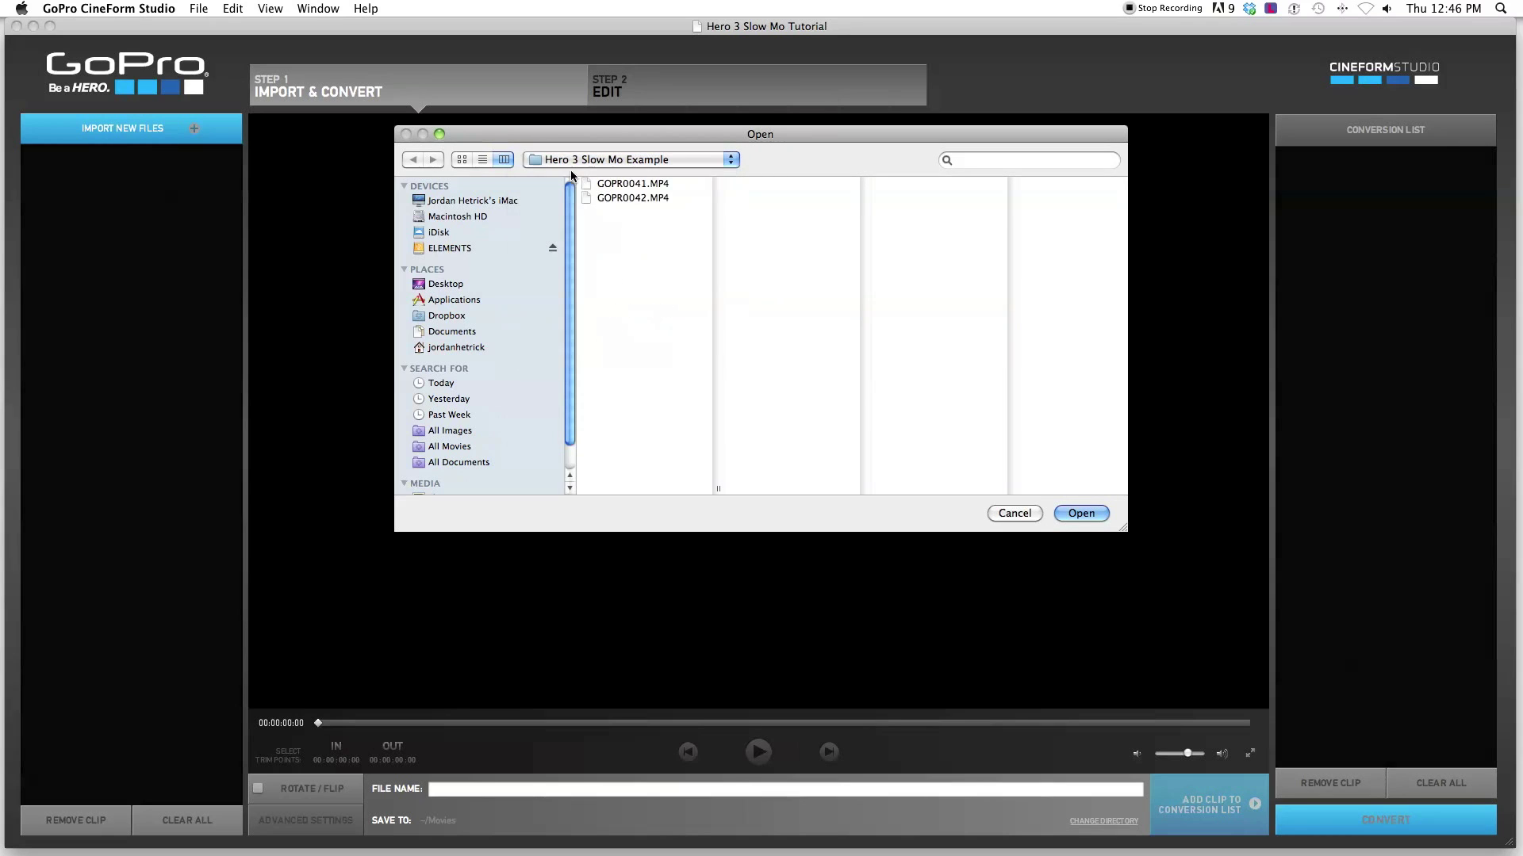
left_click(624, 184)
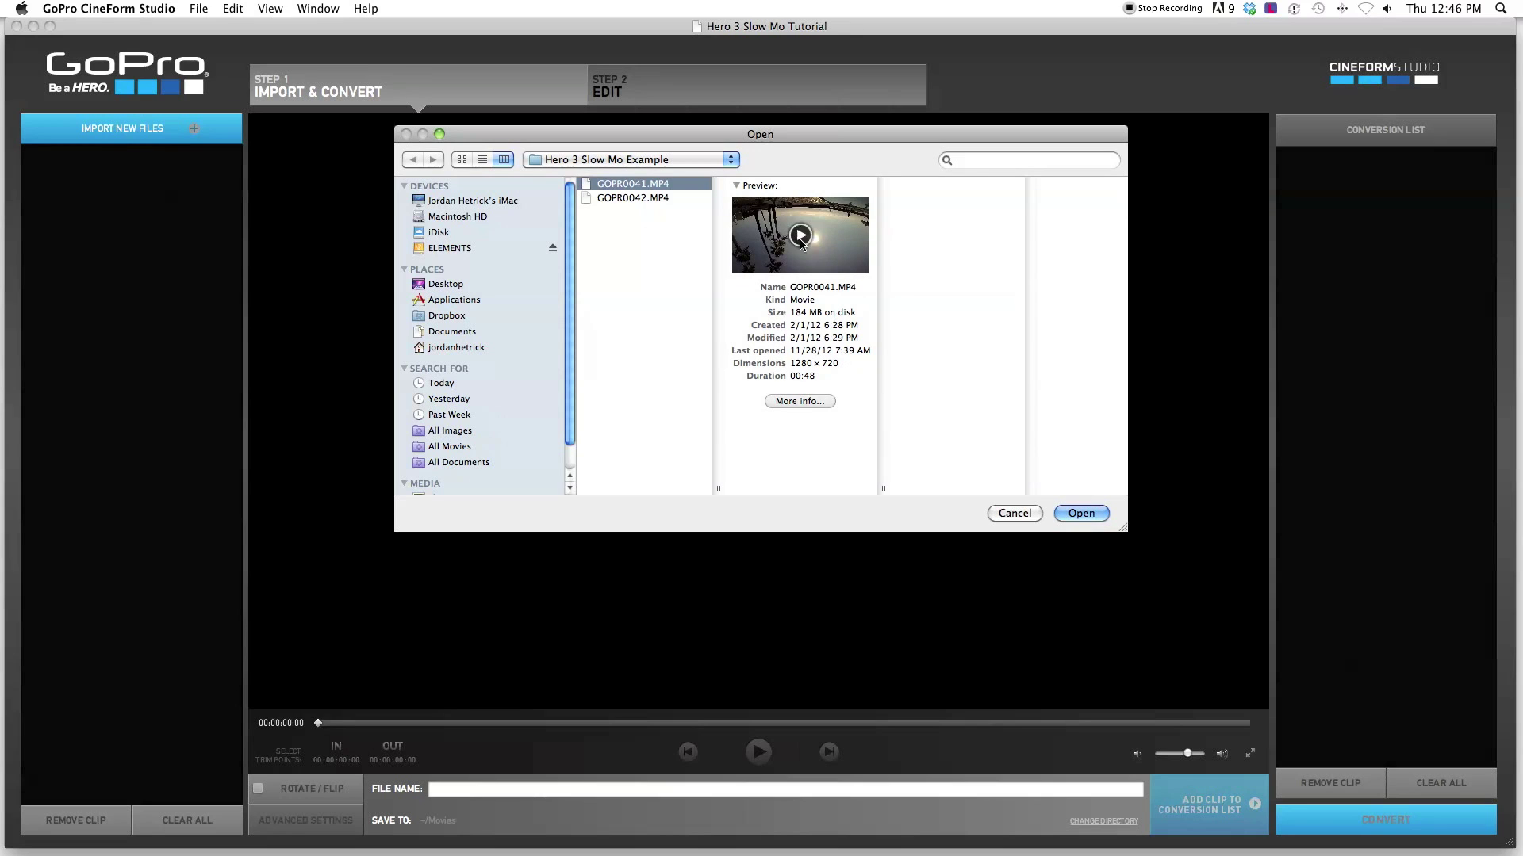
left_click(1080, 515)
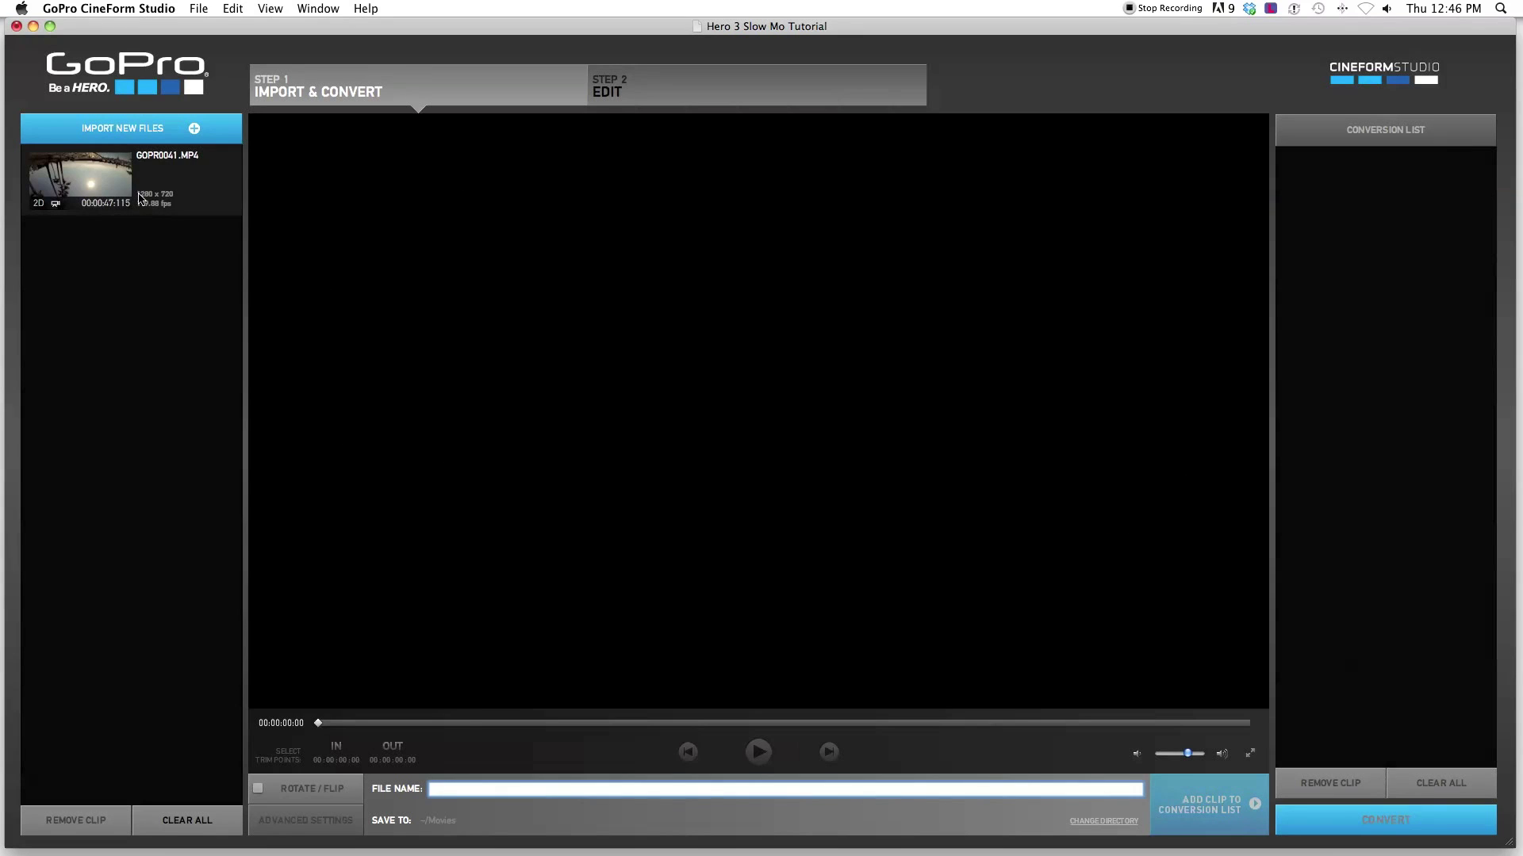
left_click(92, 178)
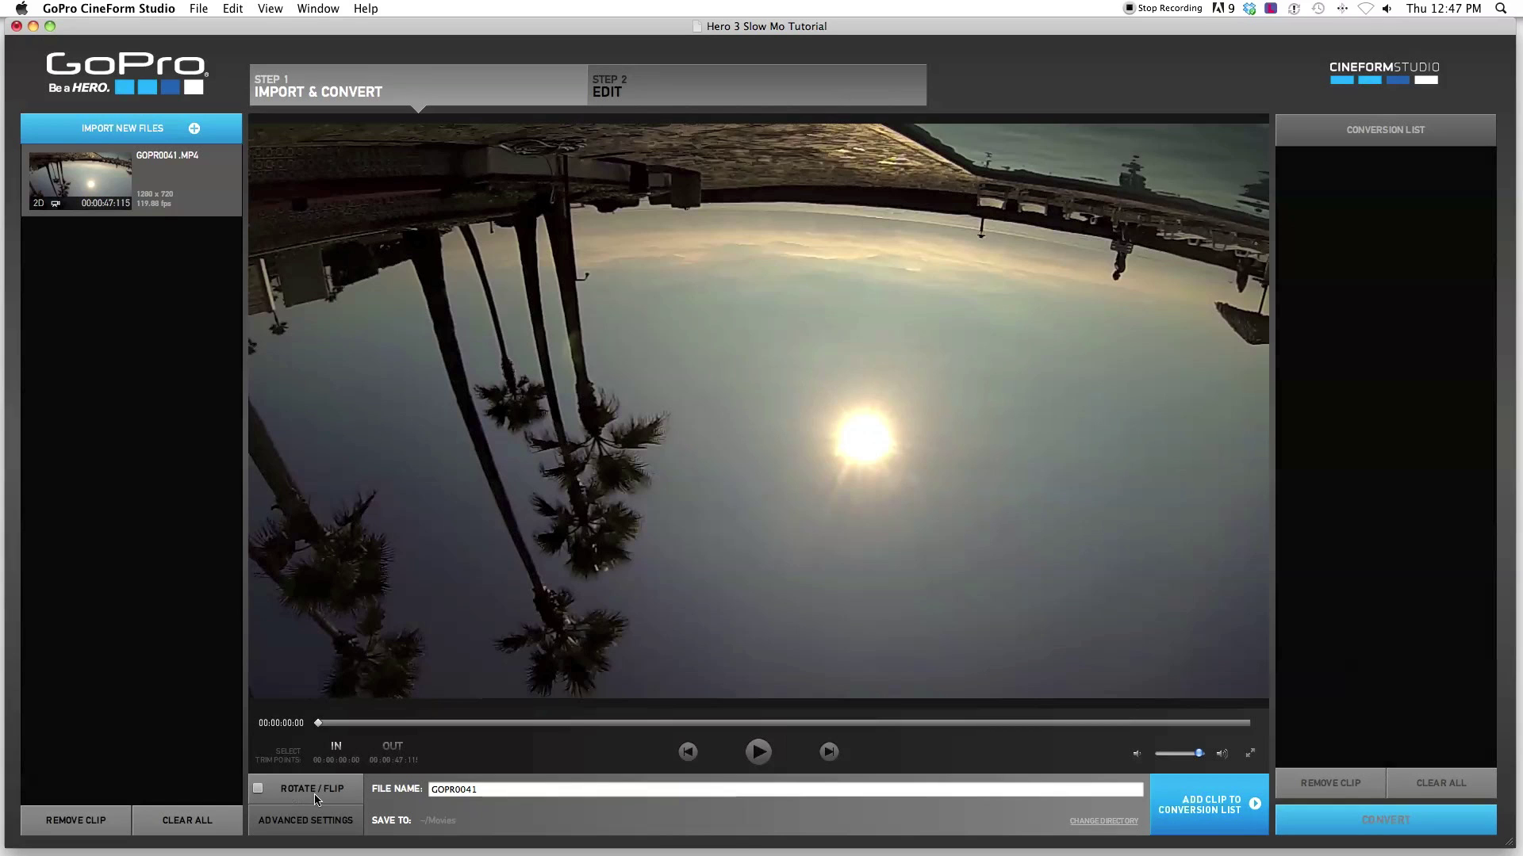
left_click(260, 789)
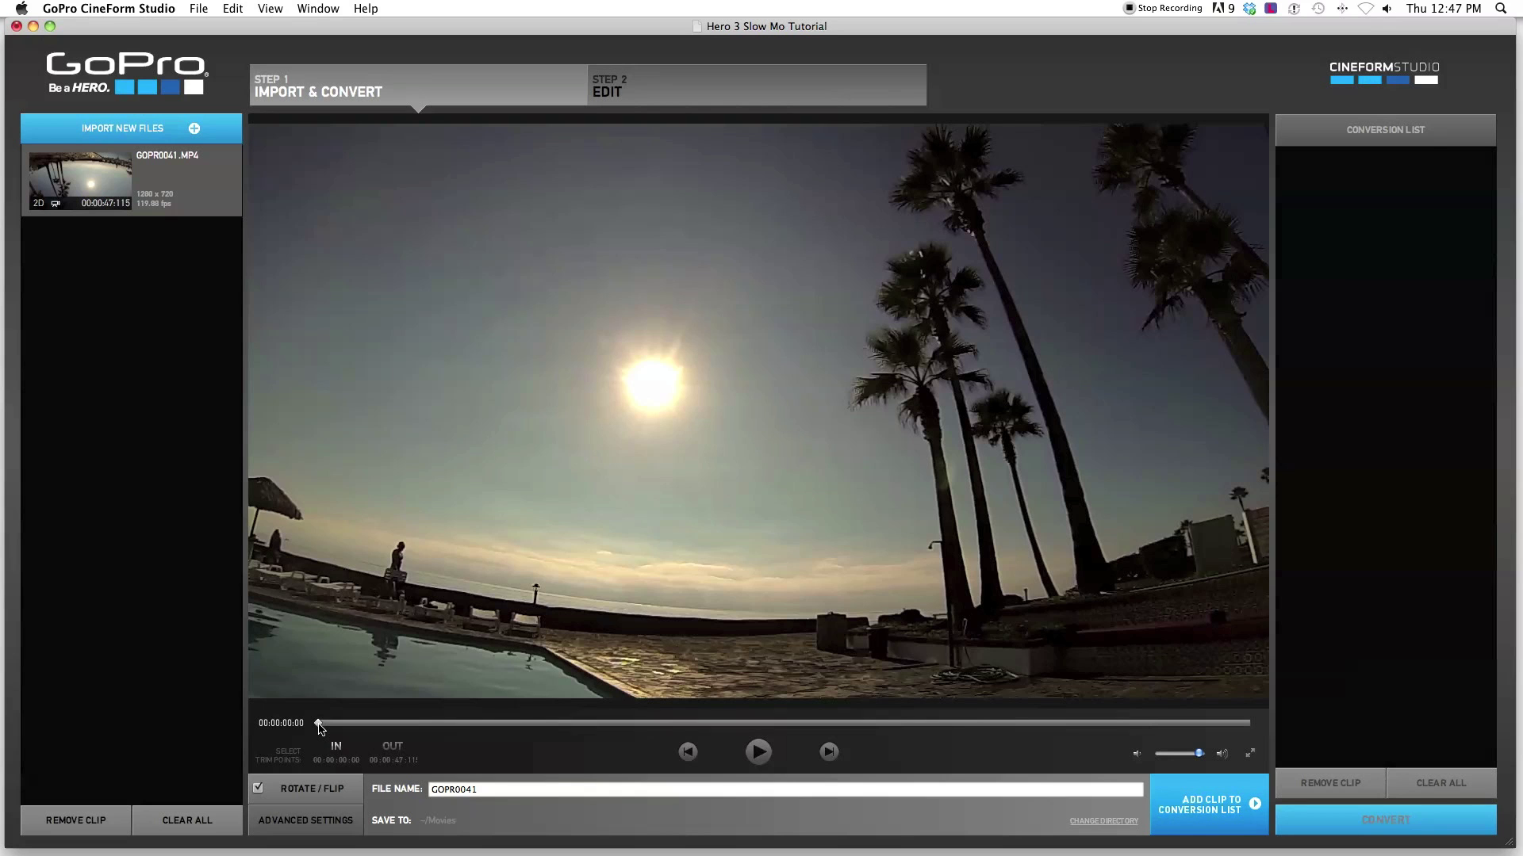
Preview the dive and trim the clip with an in point at 00:00:12:88 and an out point at 00:00:17:76
left_click_drag(319, 728, 568, 727)
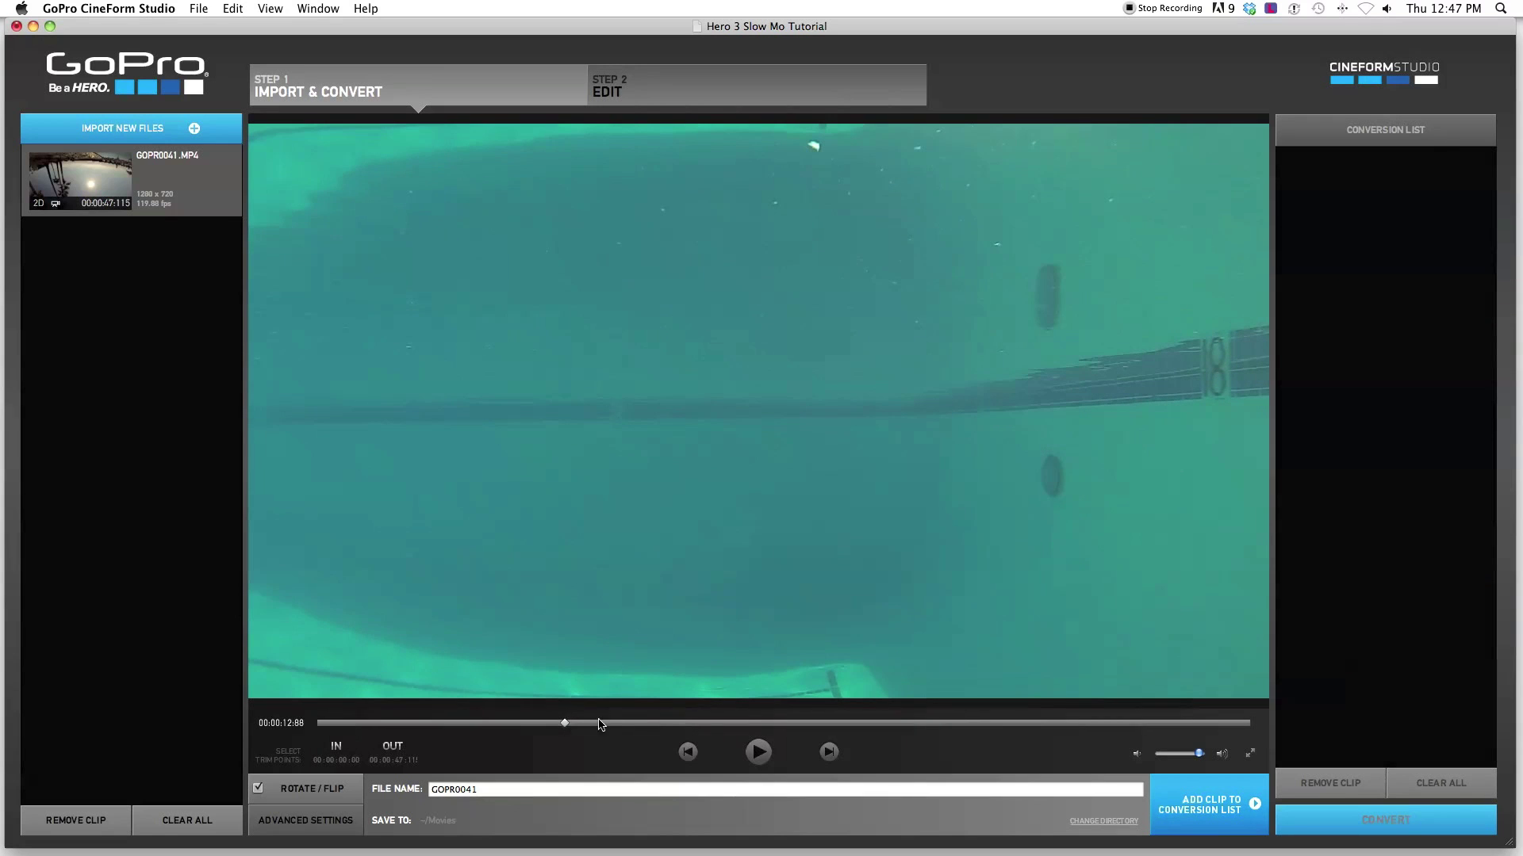
left_click(758, 755)
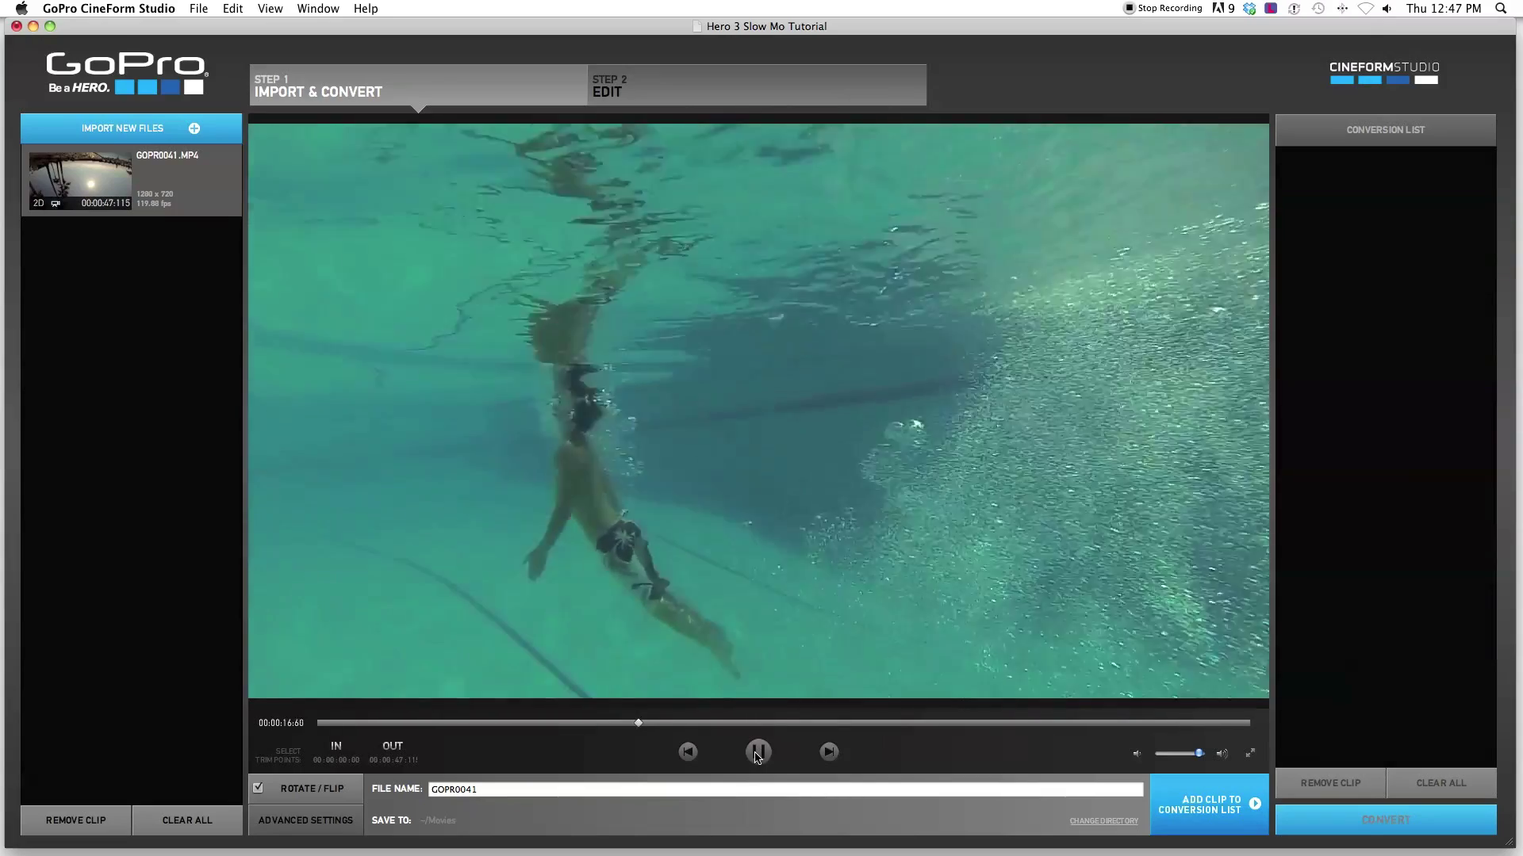
left_click(757, 753)
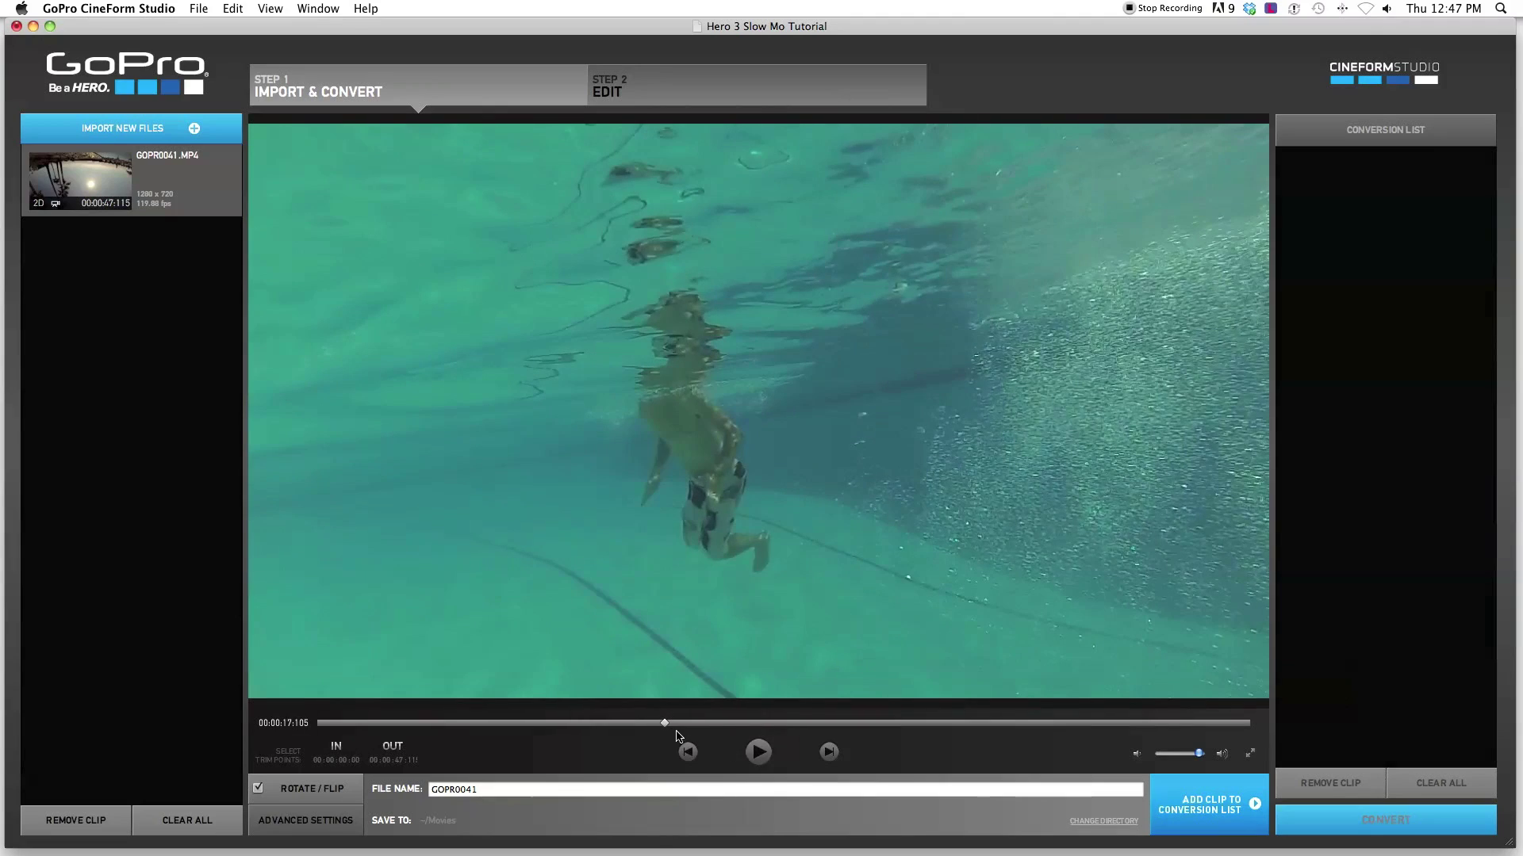
left_click_drag(665, 726, 565, 730)
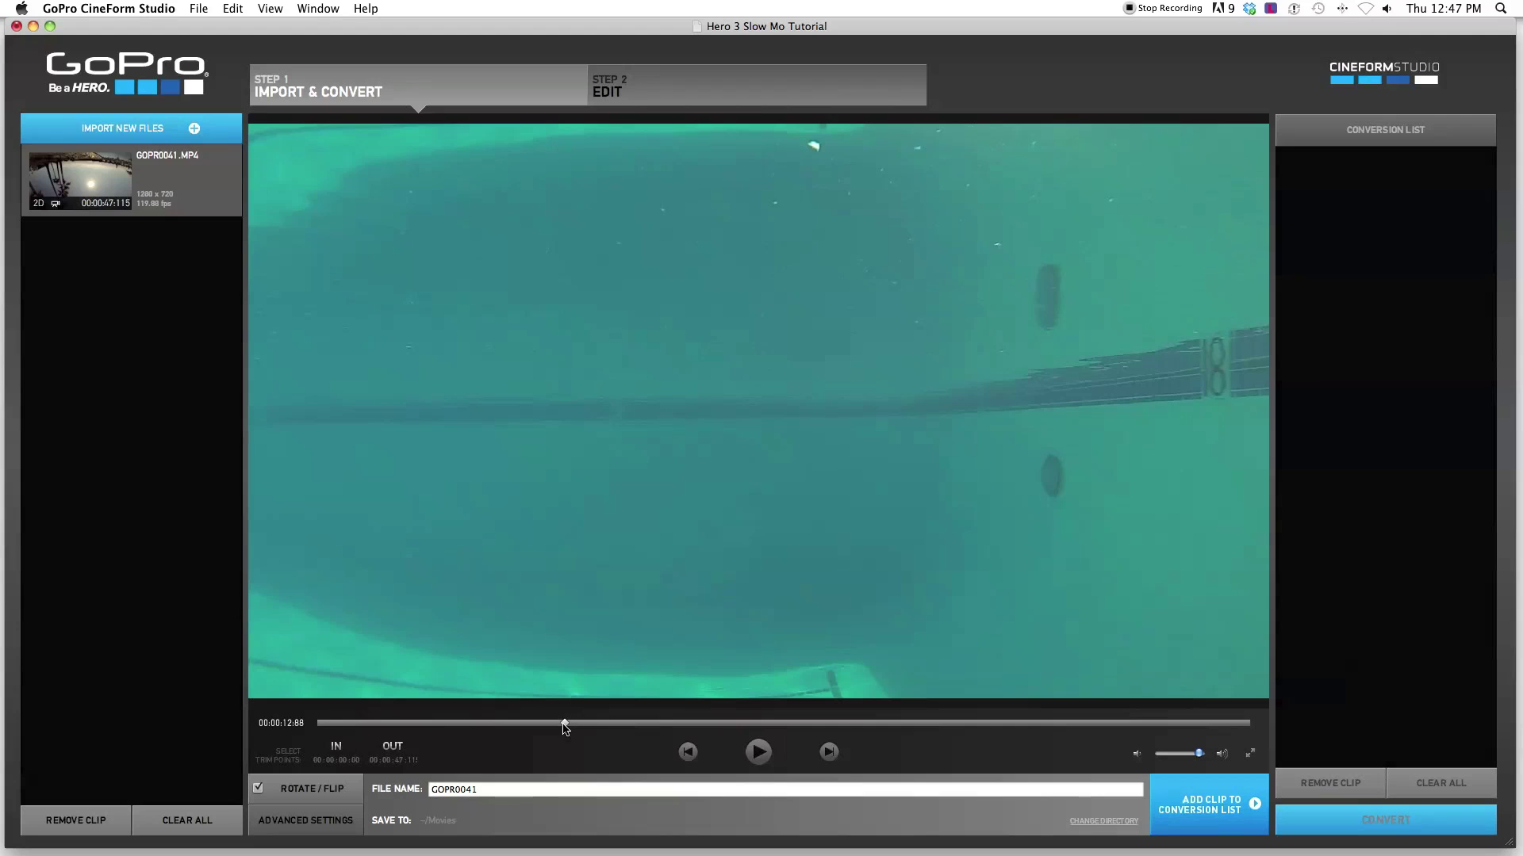
left_click(336, 747)
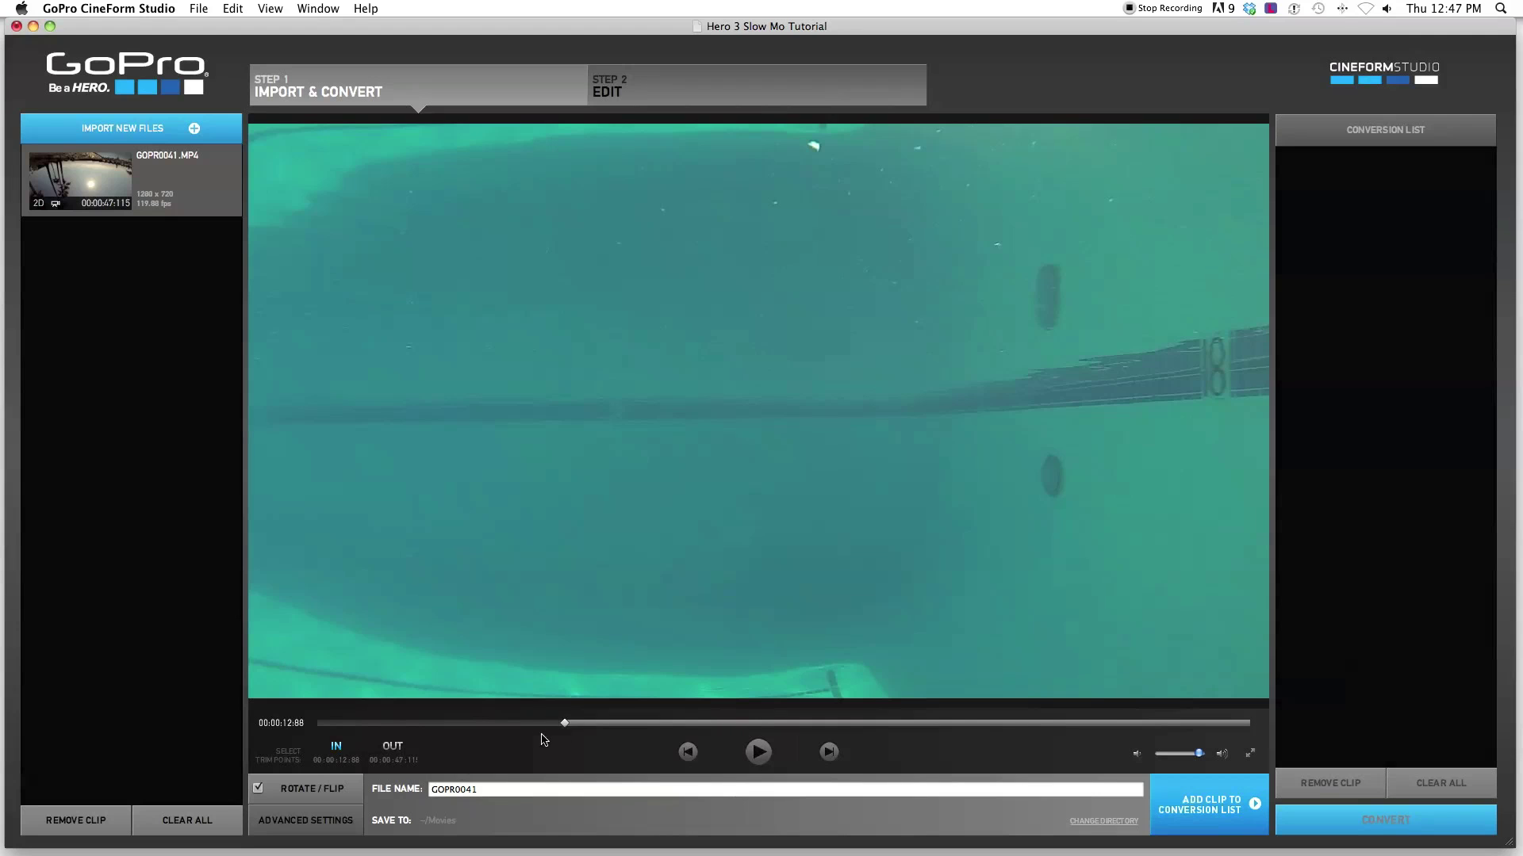
left_click_drag(566, 726, 663, 727)
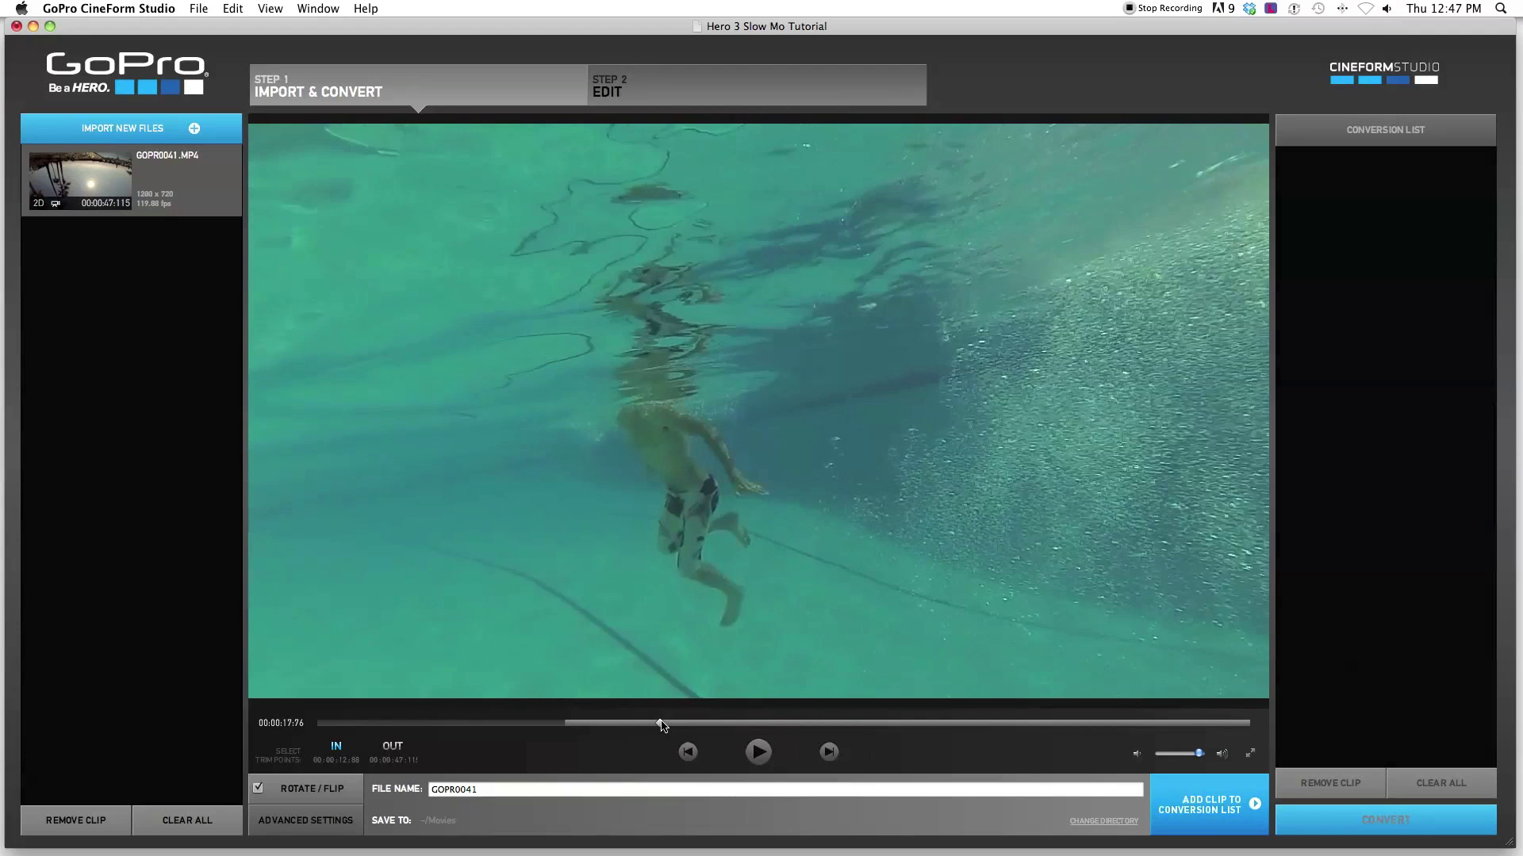
left_click(393, 748)
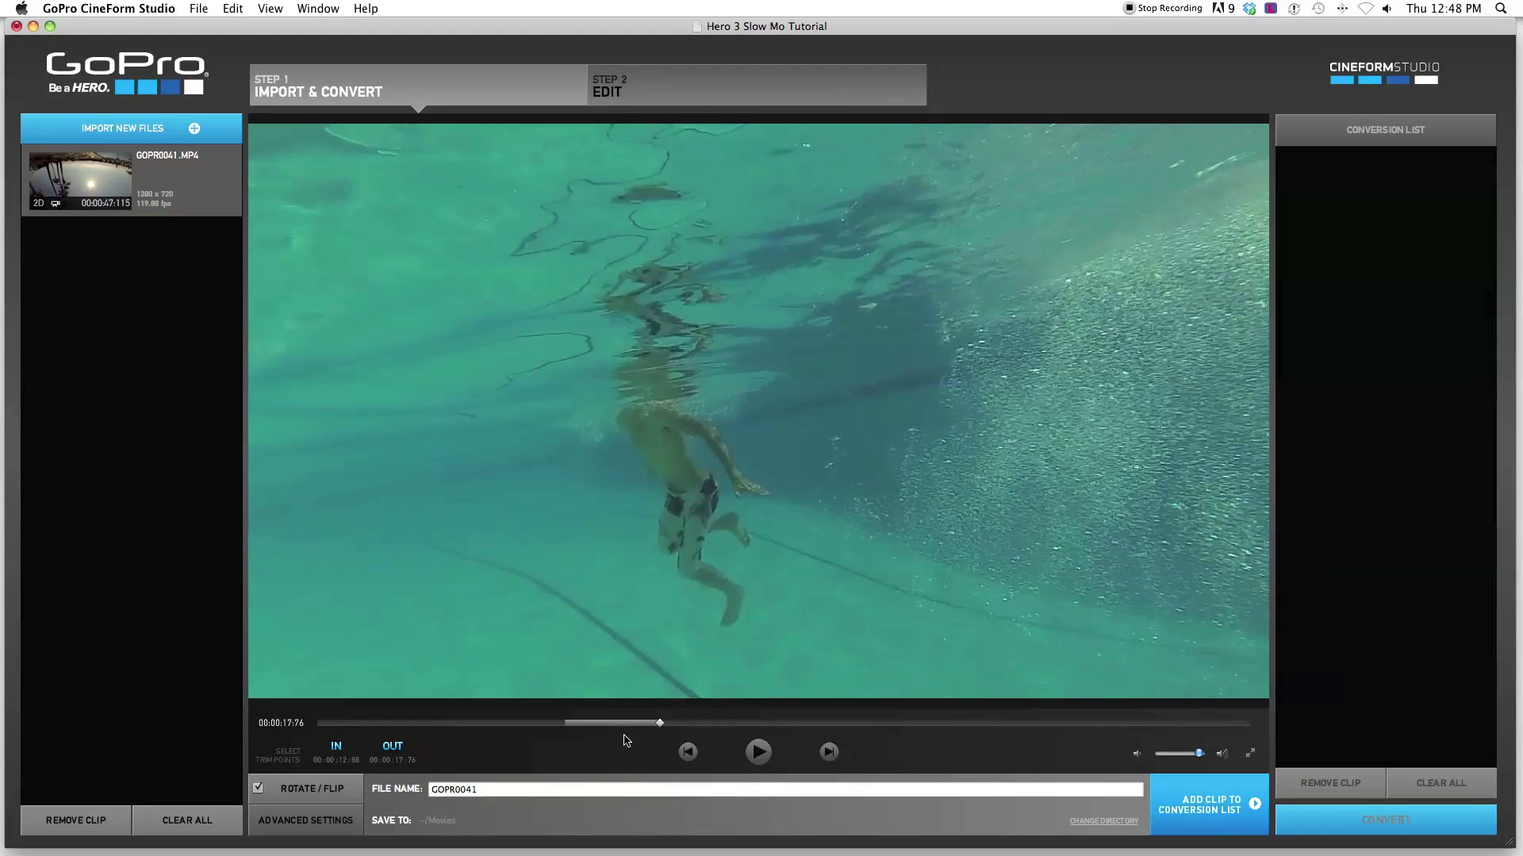
In the clip's advanced settings, set the frame rate to 23.98p and the quality to High
left_click(308, 826)
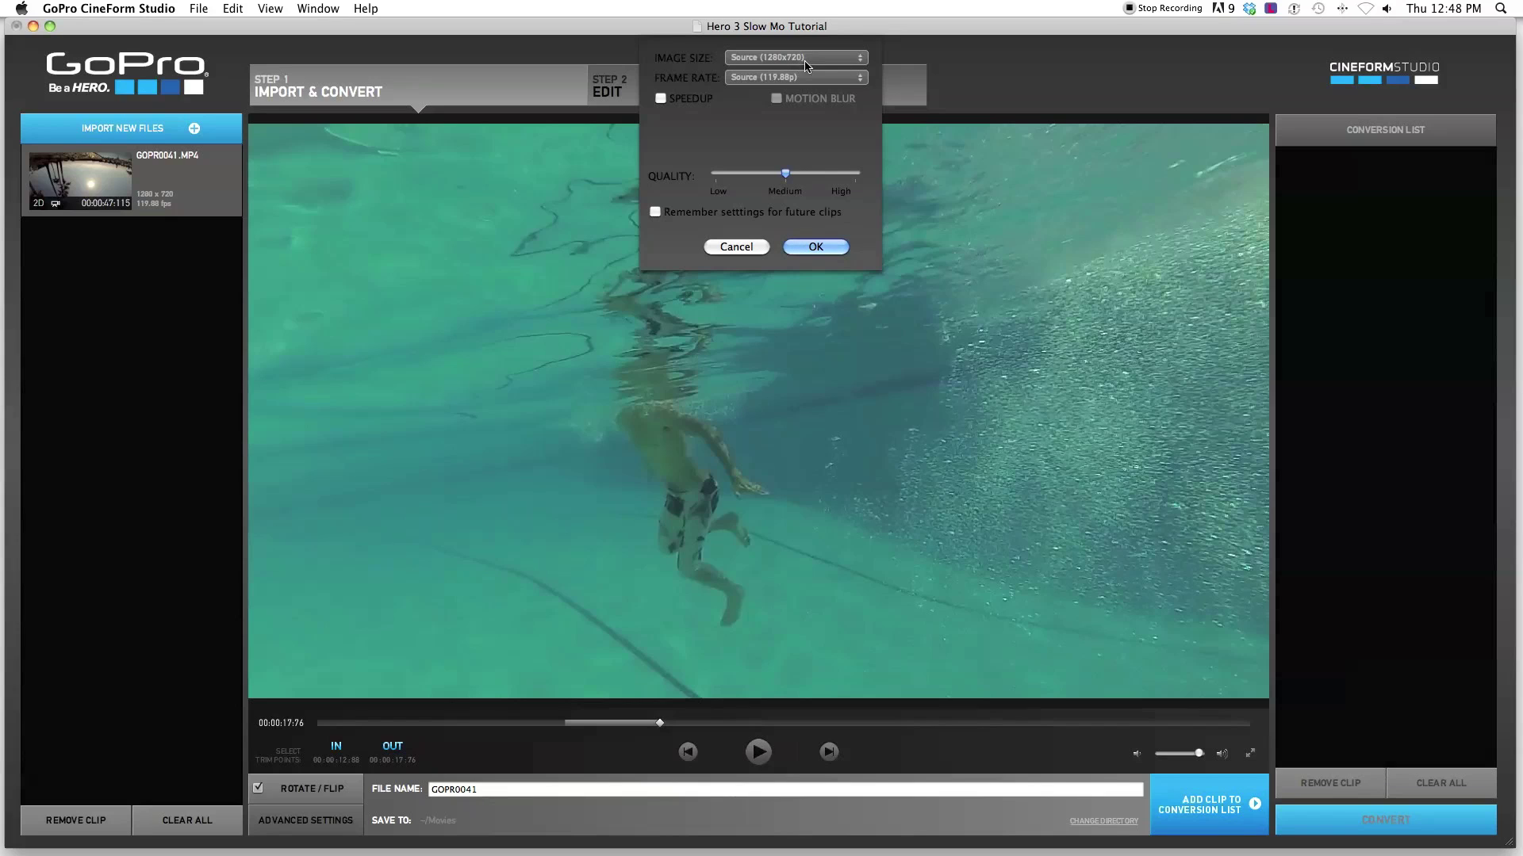
left_click(861, 78)
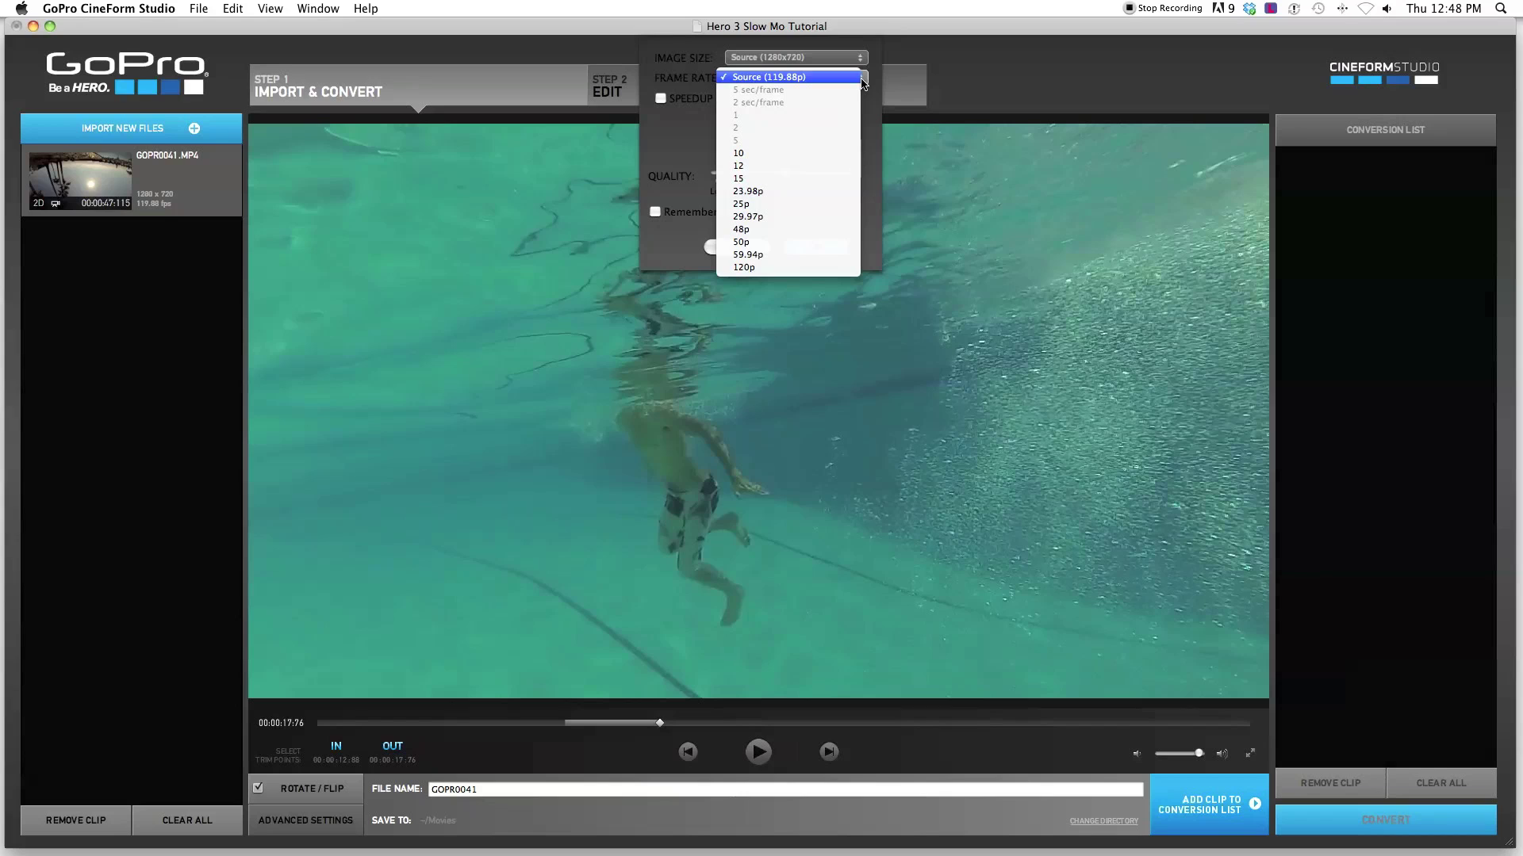
left_click(785, 191)
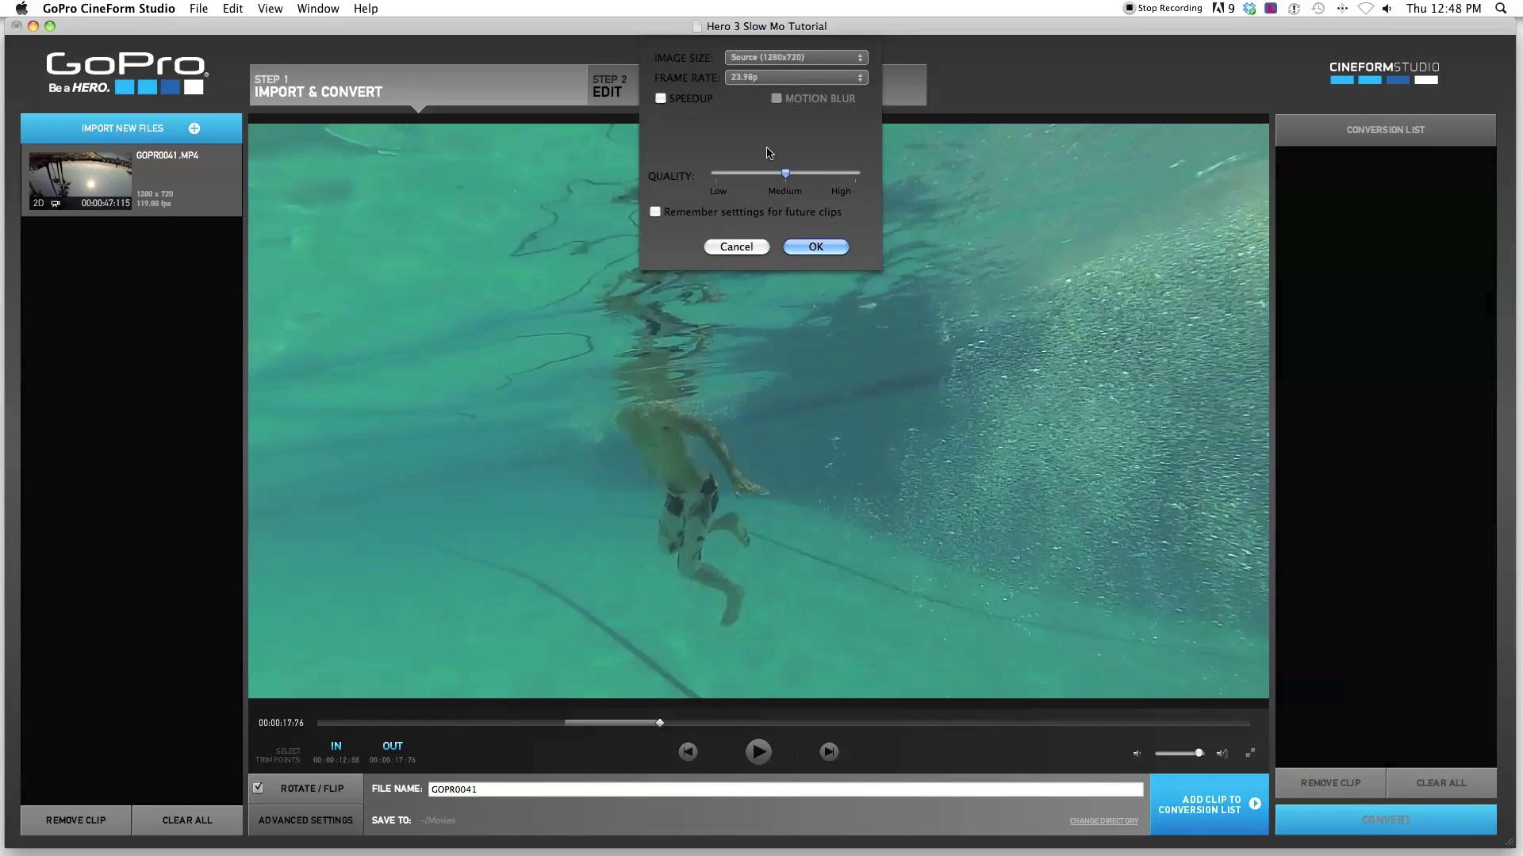
left_click_drag(785, 173, 892, 184)
left_click(815, 248)
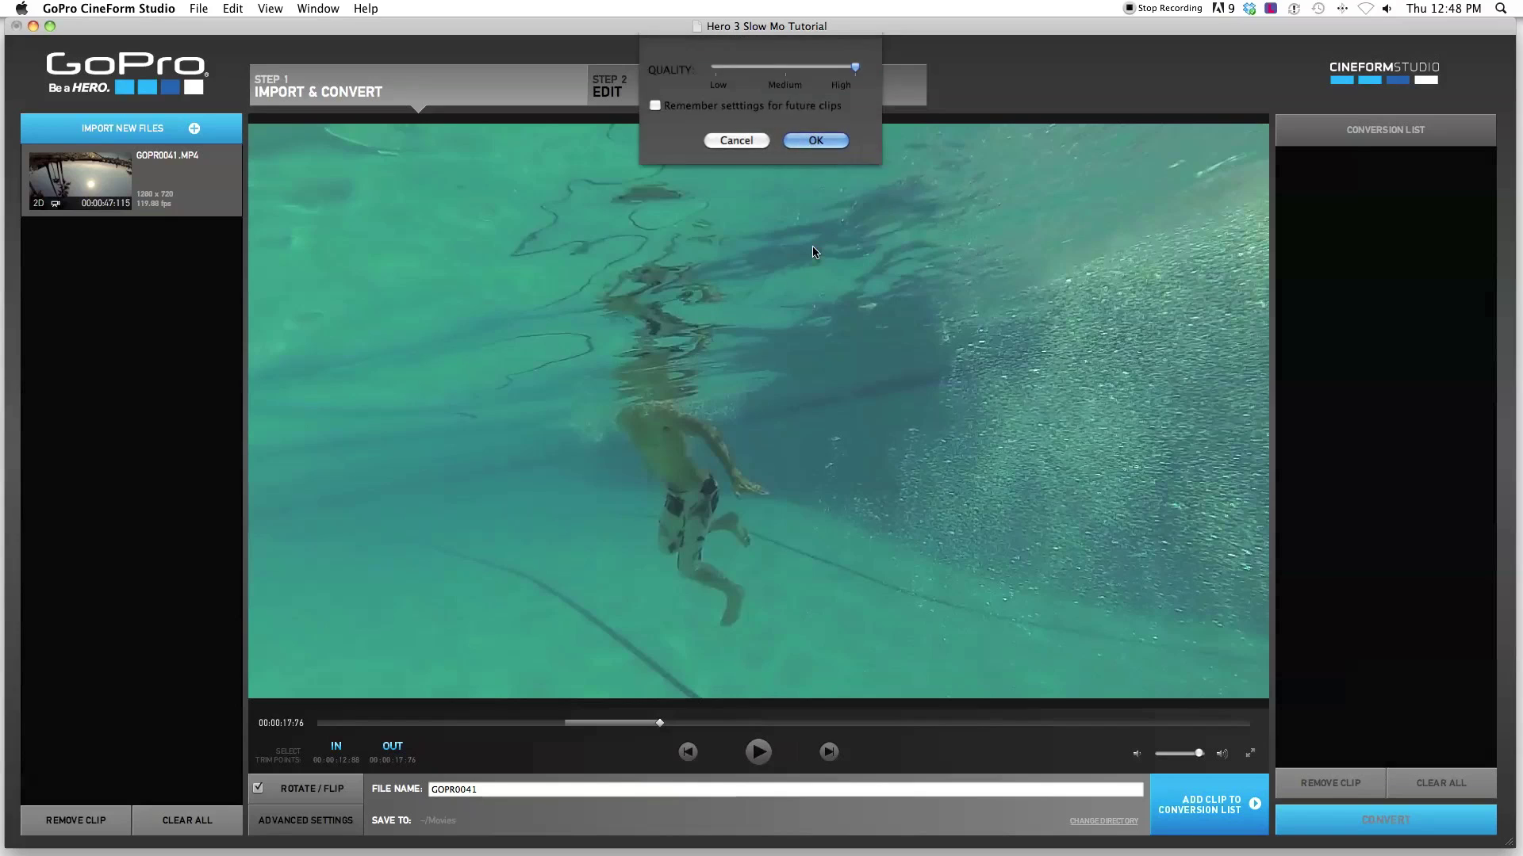
Name the output file Slow Mo Clip and add the trimmed clip to the conversion list
left_click(511, 796)
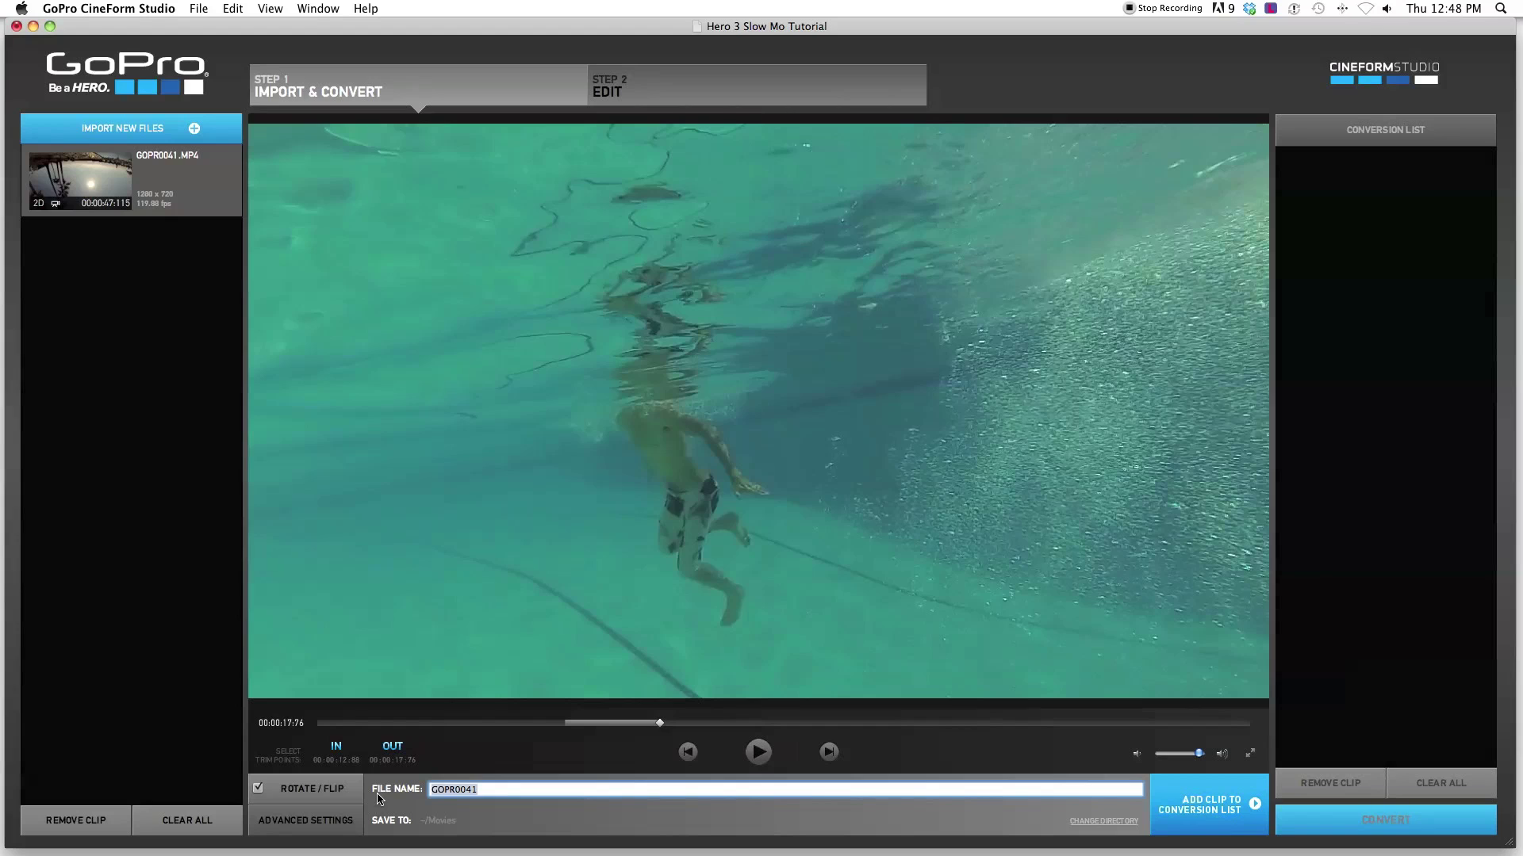
type("Slow")
key("BackSpace")
left_click(1222, 804)
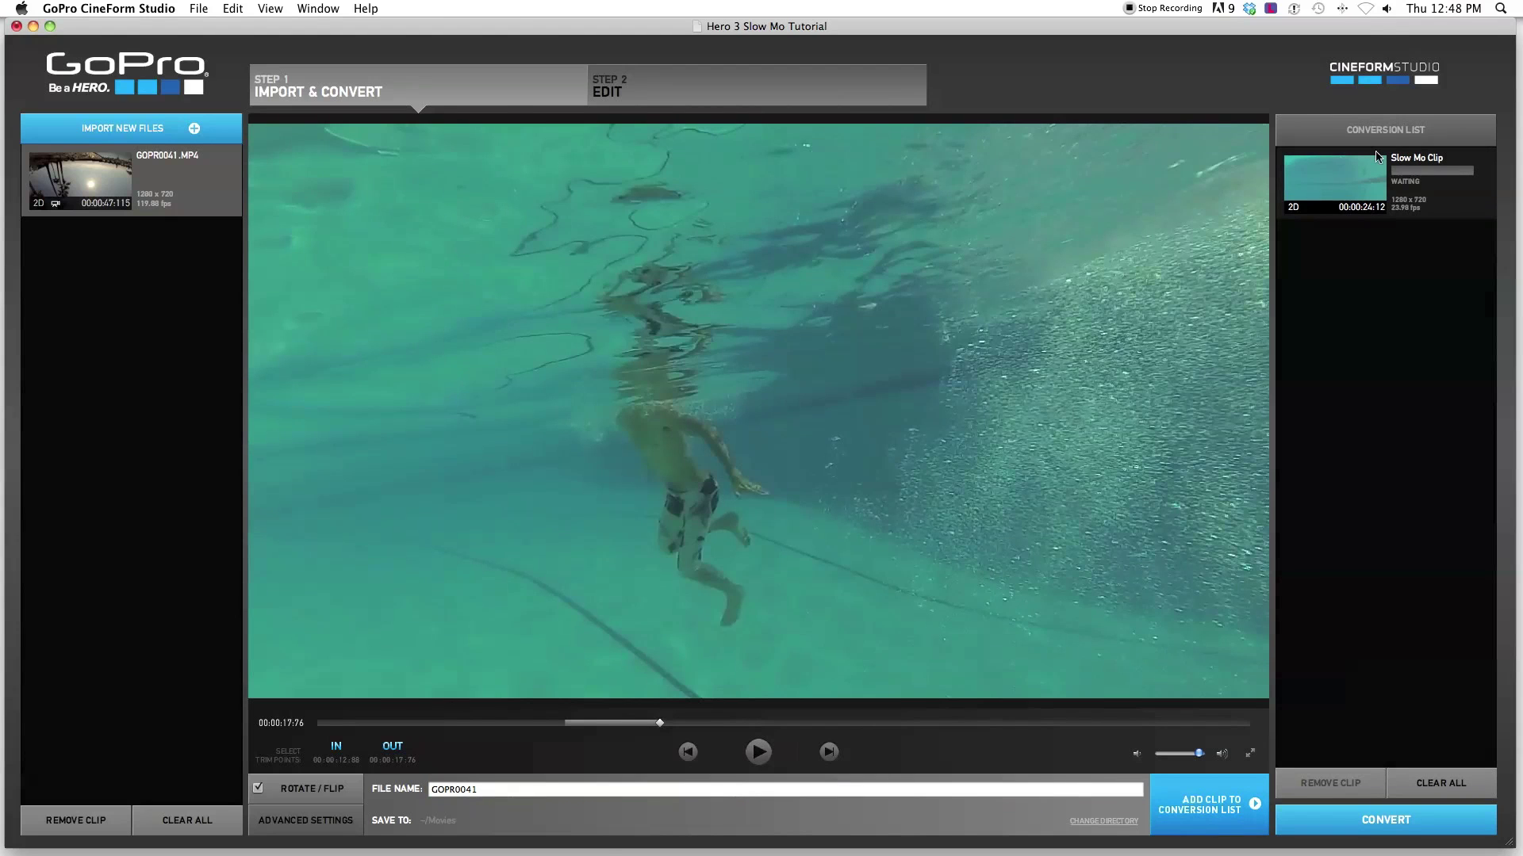
Convert the listed clip and load Slow Mo Clip.mov in the Edit stage
left_click(1383, 821)
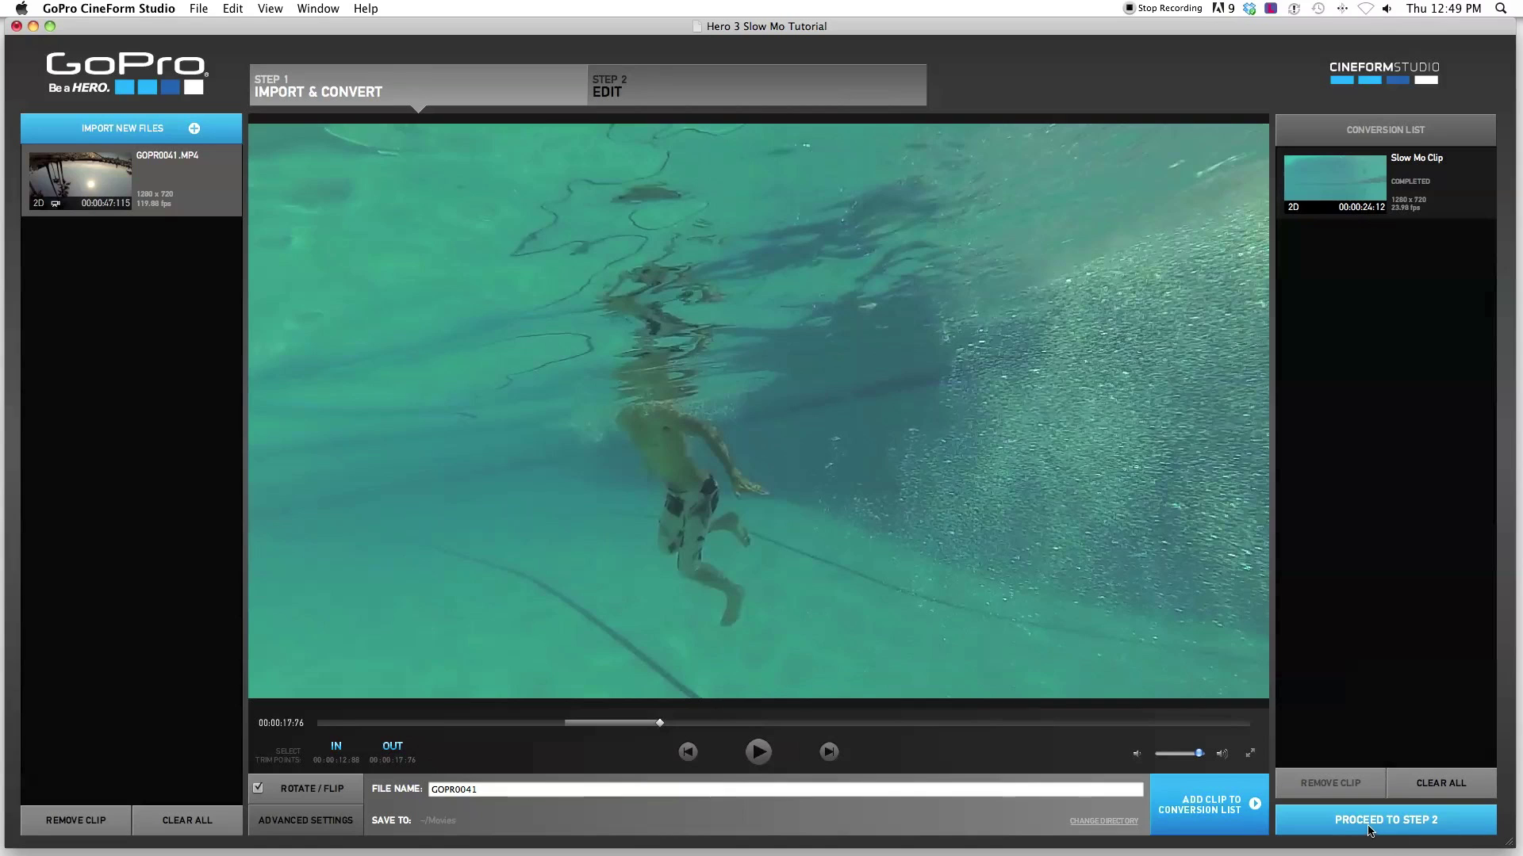
left_click(1404, 827)
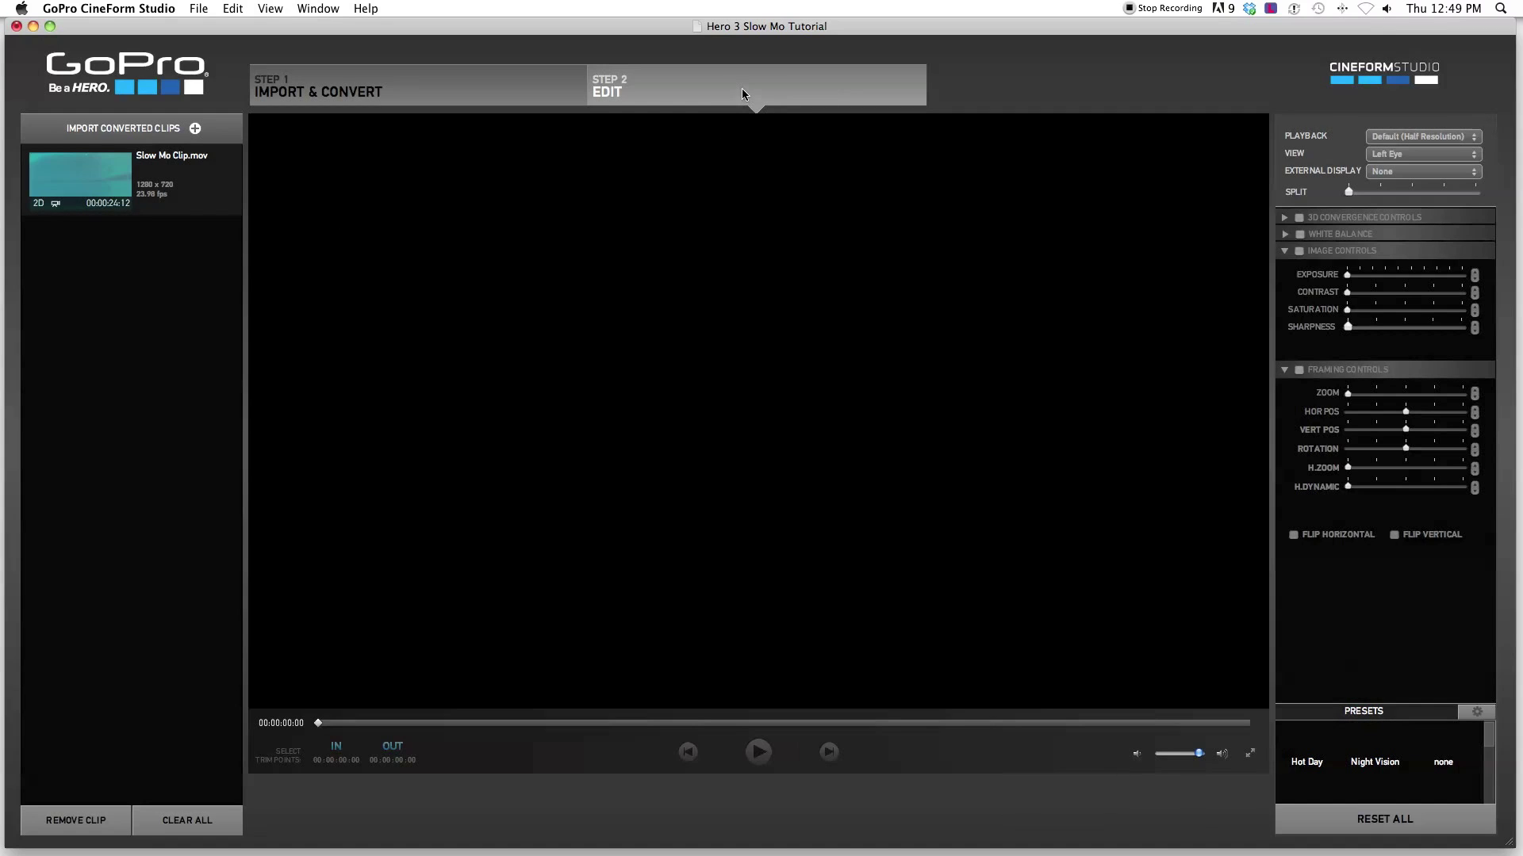
left_click(106, 177)
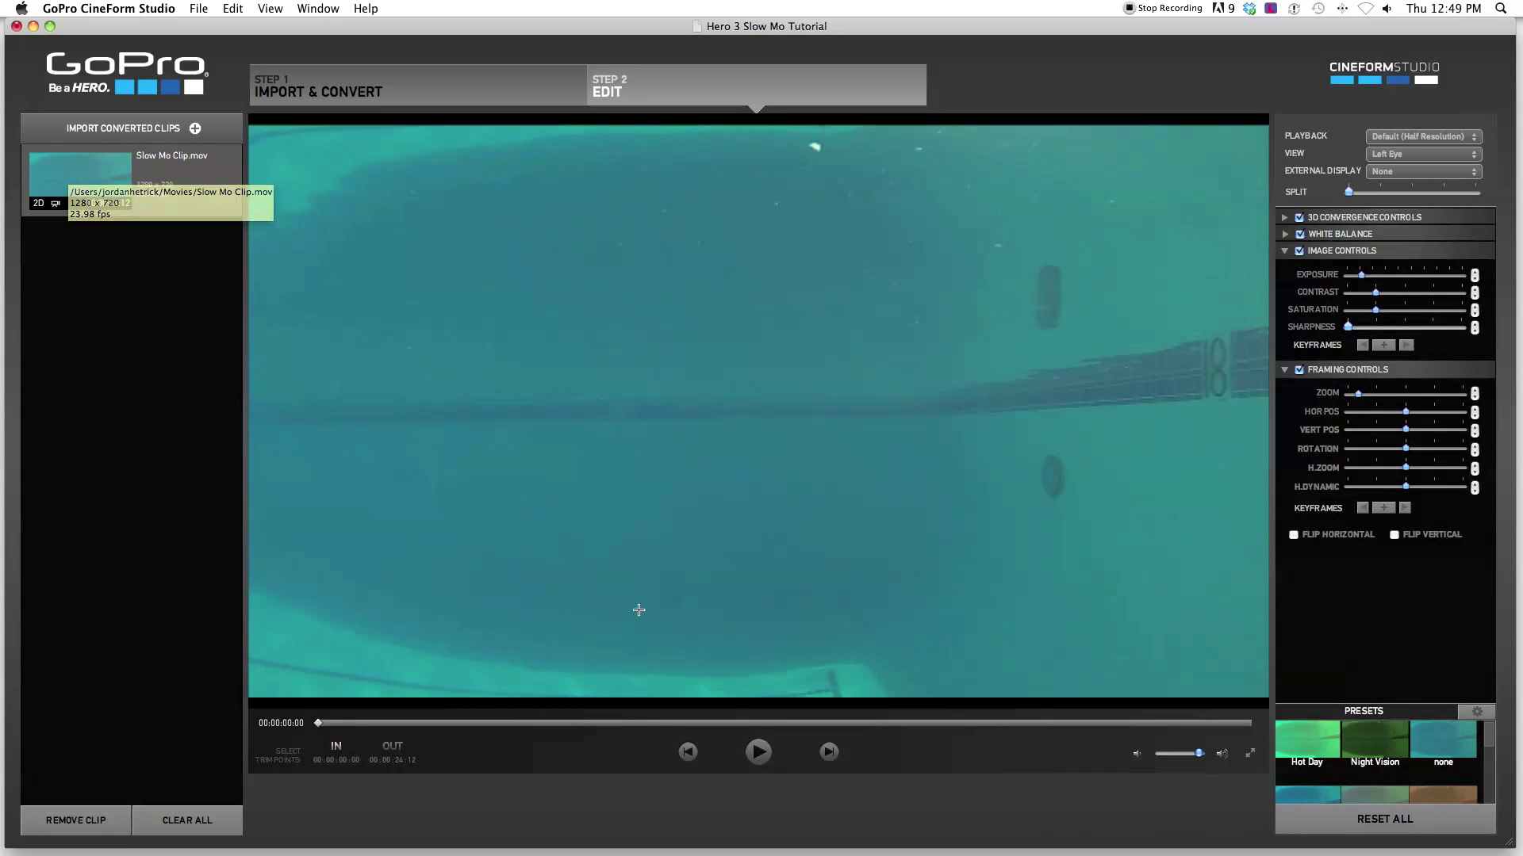
Play the slow-motion clip briefly and park the playhead on the dive at 00:00:03:08
left_click(755, 753)
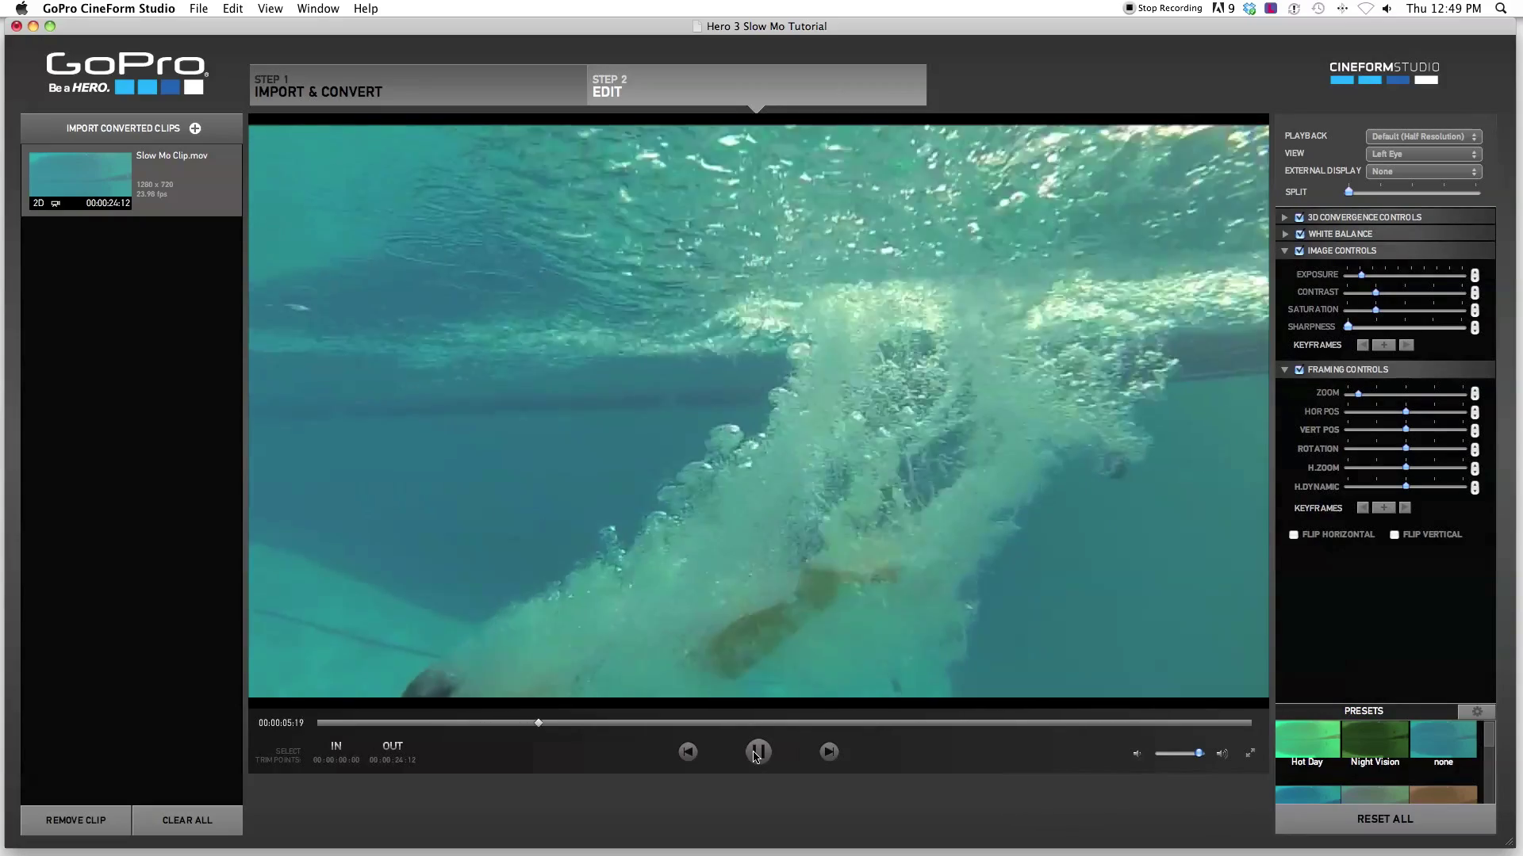
left_click(757, 752)
left_click_drag(586, 723, 445, 718)
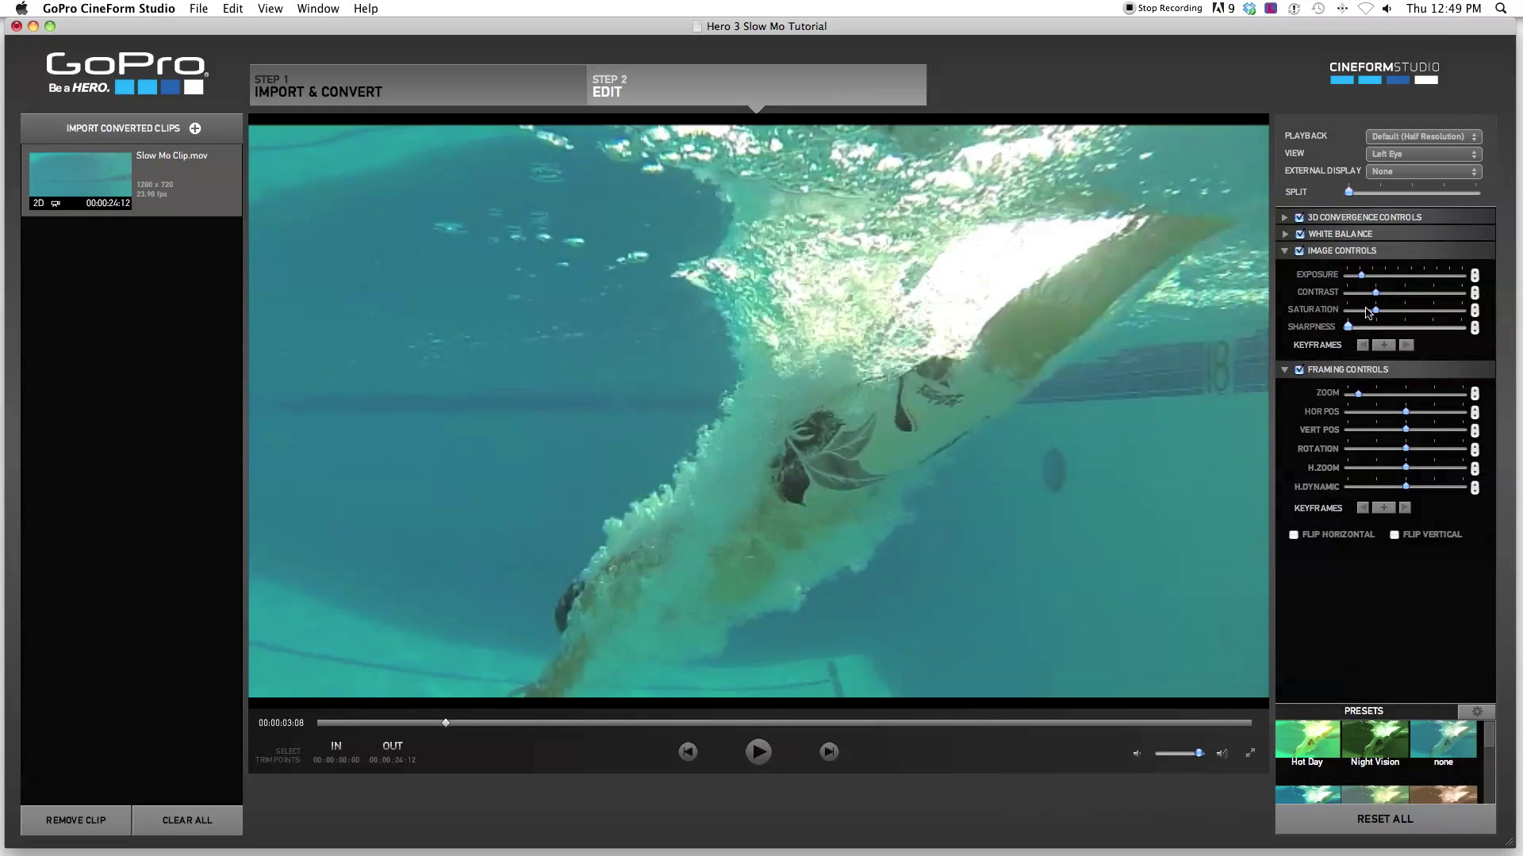
Raise the clip's contrast and exposure slightly, and try the saturation and sharpness adjustments
left_click_drag(1377, 294, 1386, 295)
left_click_drag(1364, 280, 1367, 281)
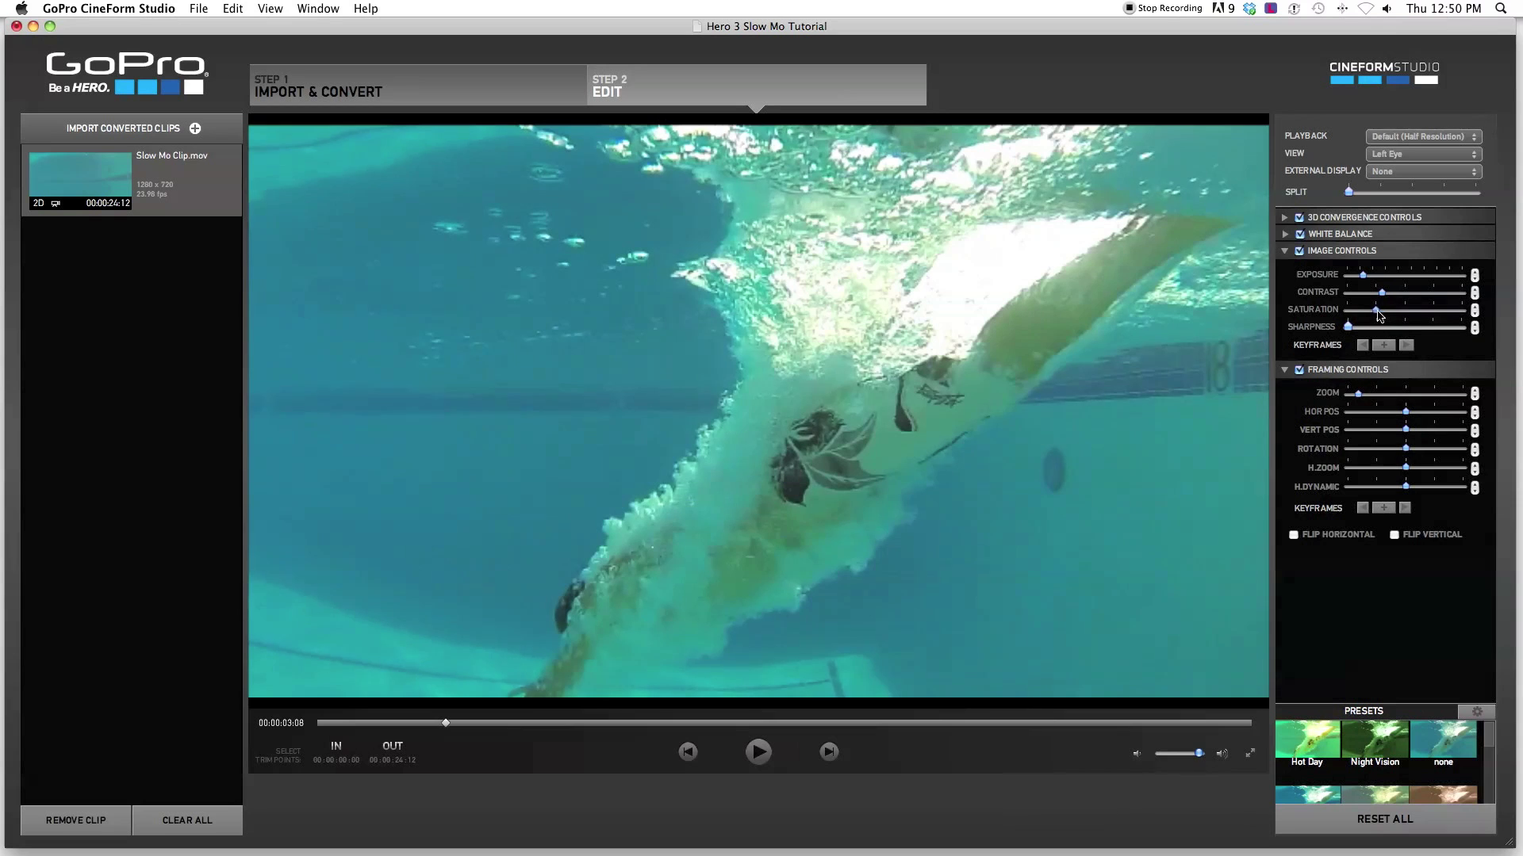
mouse_move(1379, 316)
left_mouse_down()
mouse_move(1412, 316)
mouse_move(1376, 316)
left_mouse_up()
mouse_move(1352, 331)
left_mouse_down()
mouse_move(1423, 342)
mouse_move(1348, 331)
left_mouse_up()
Apply the ProTune preset to the clip and reduce its sharpness to the minimum
scroll(1432, 762, "down", 2)
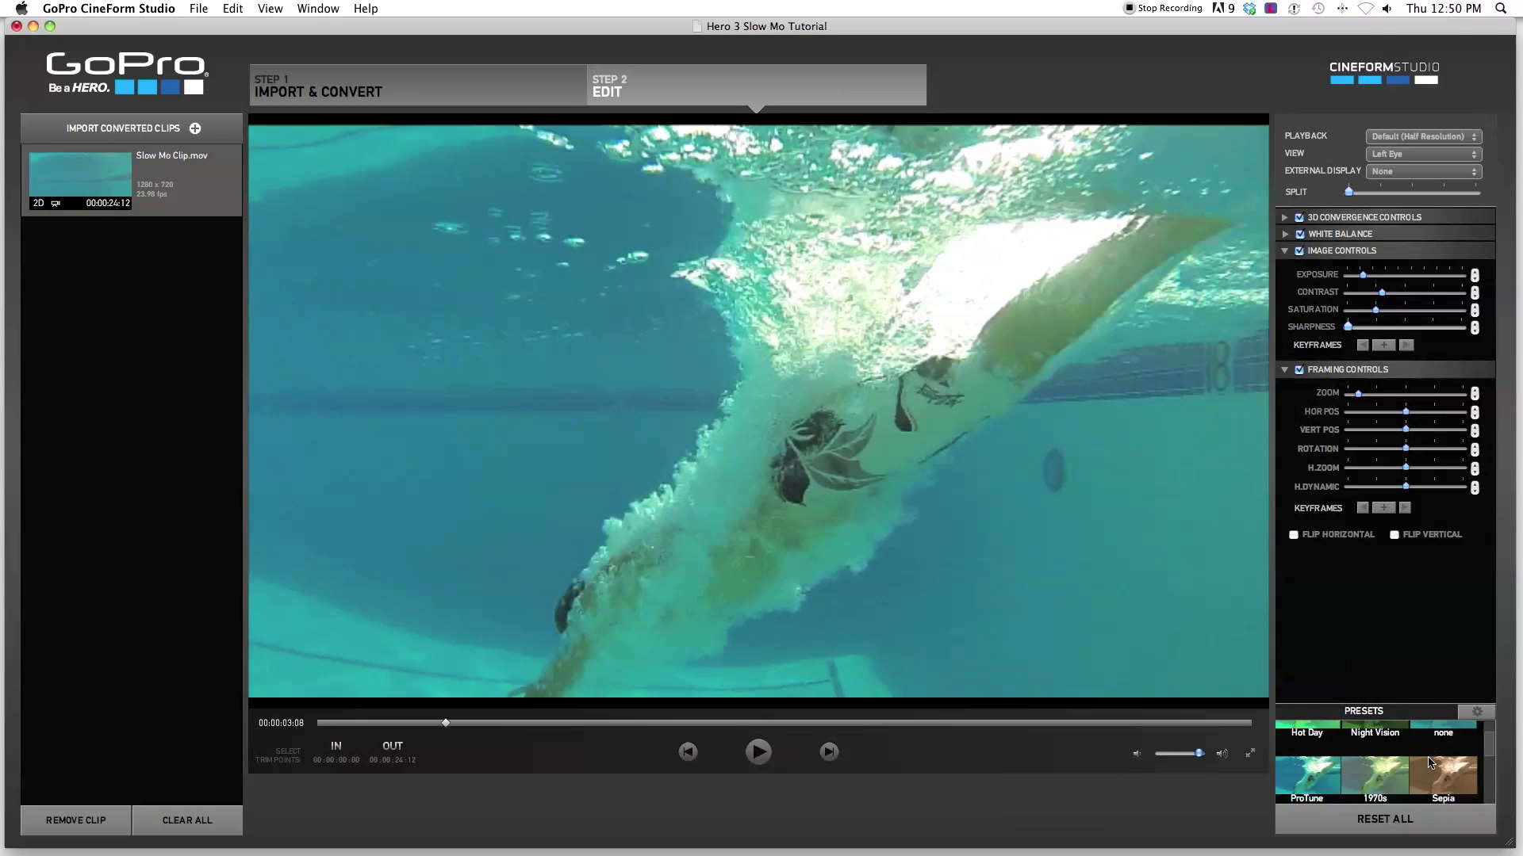
scroll(1428, 762, "down", 1)
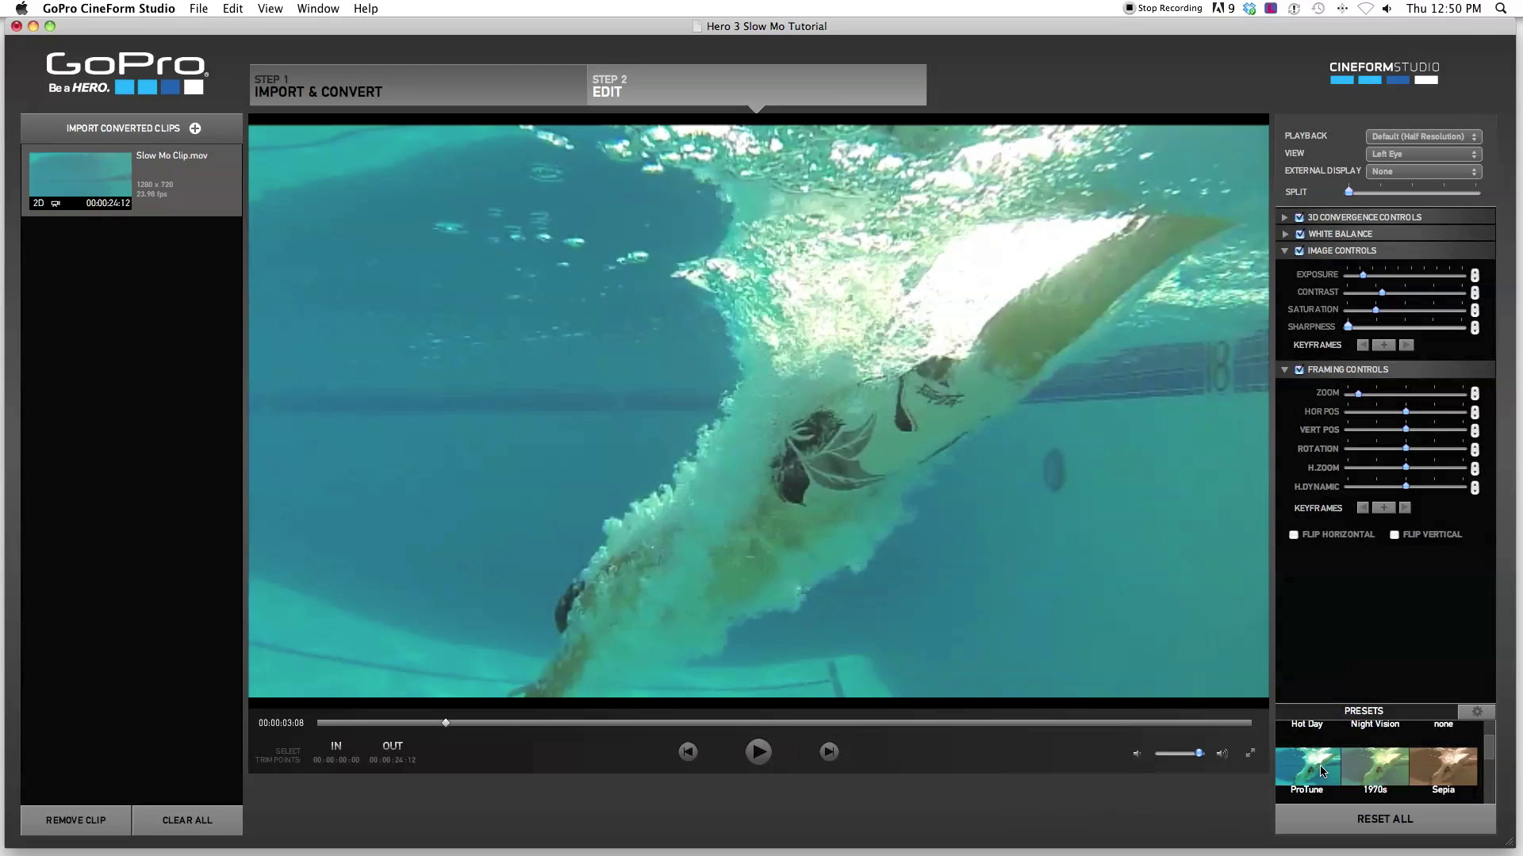
left_click(1322, 771)
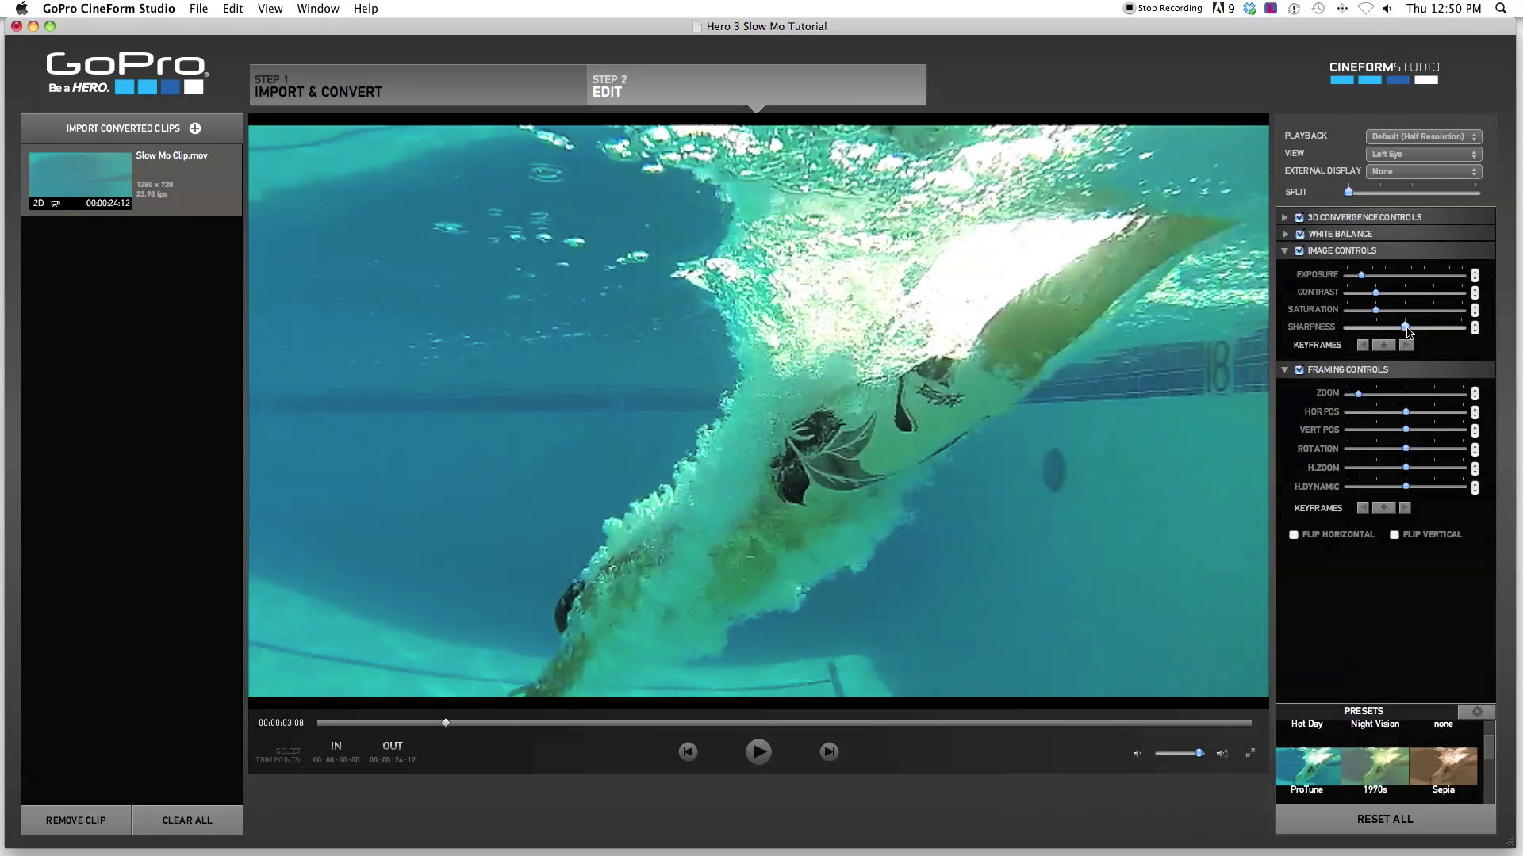
left_click_drag(1406, 329, 1347, 332)
scroll(1471, 775, "up", 2)
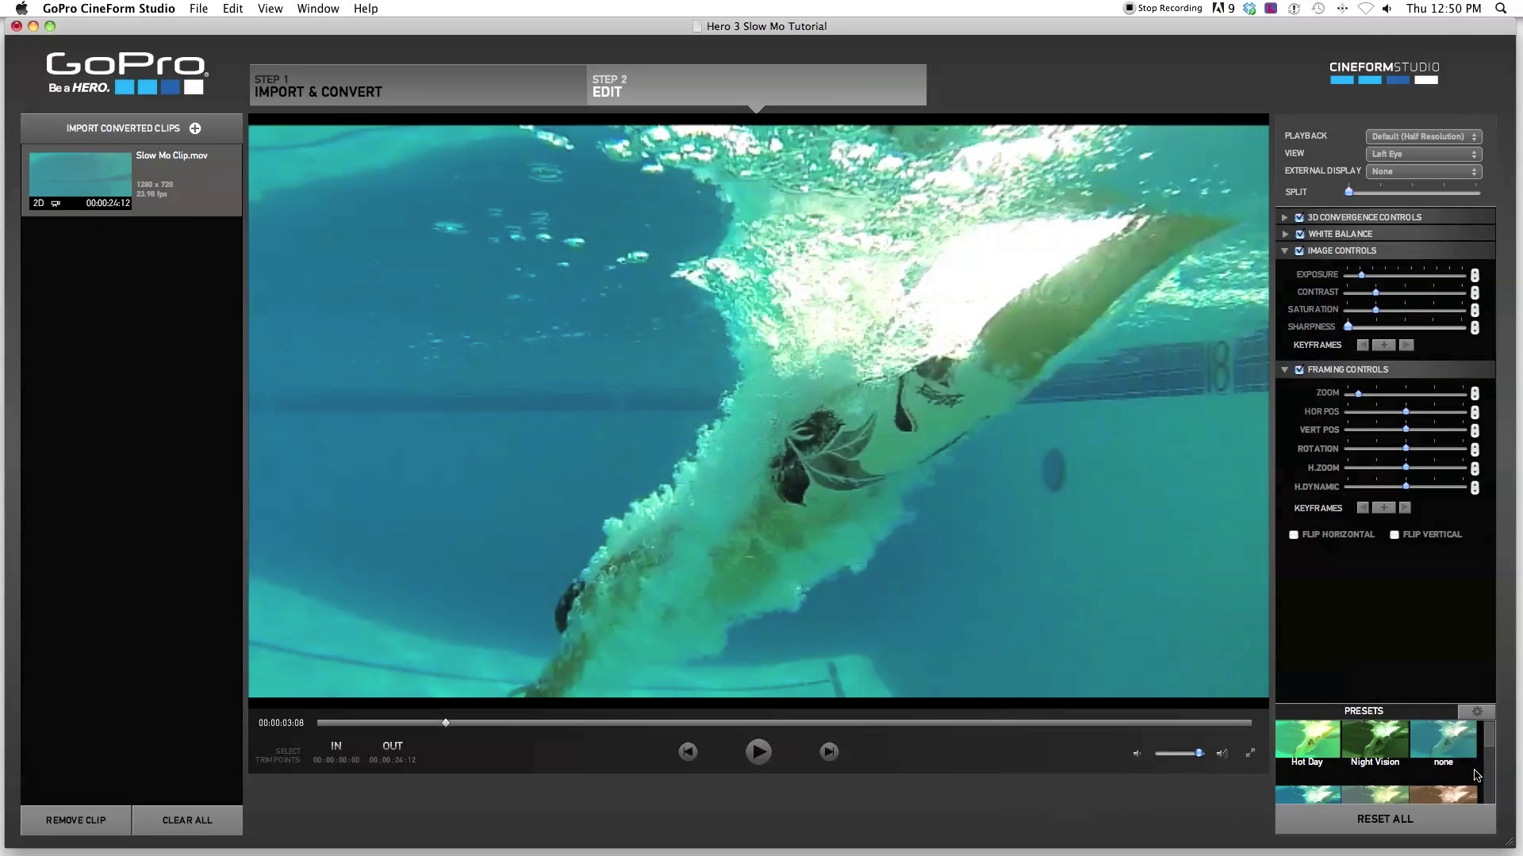
Apply the none preset and raise the clip's contrast and exposure slightly, checking the look during playback
left_click(1444, 741)
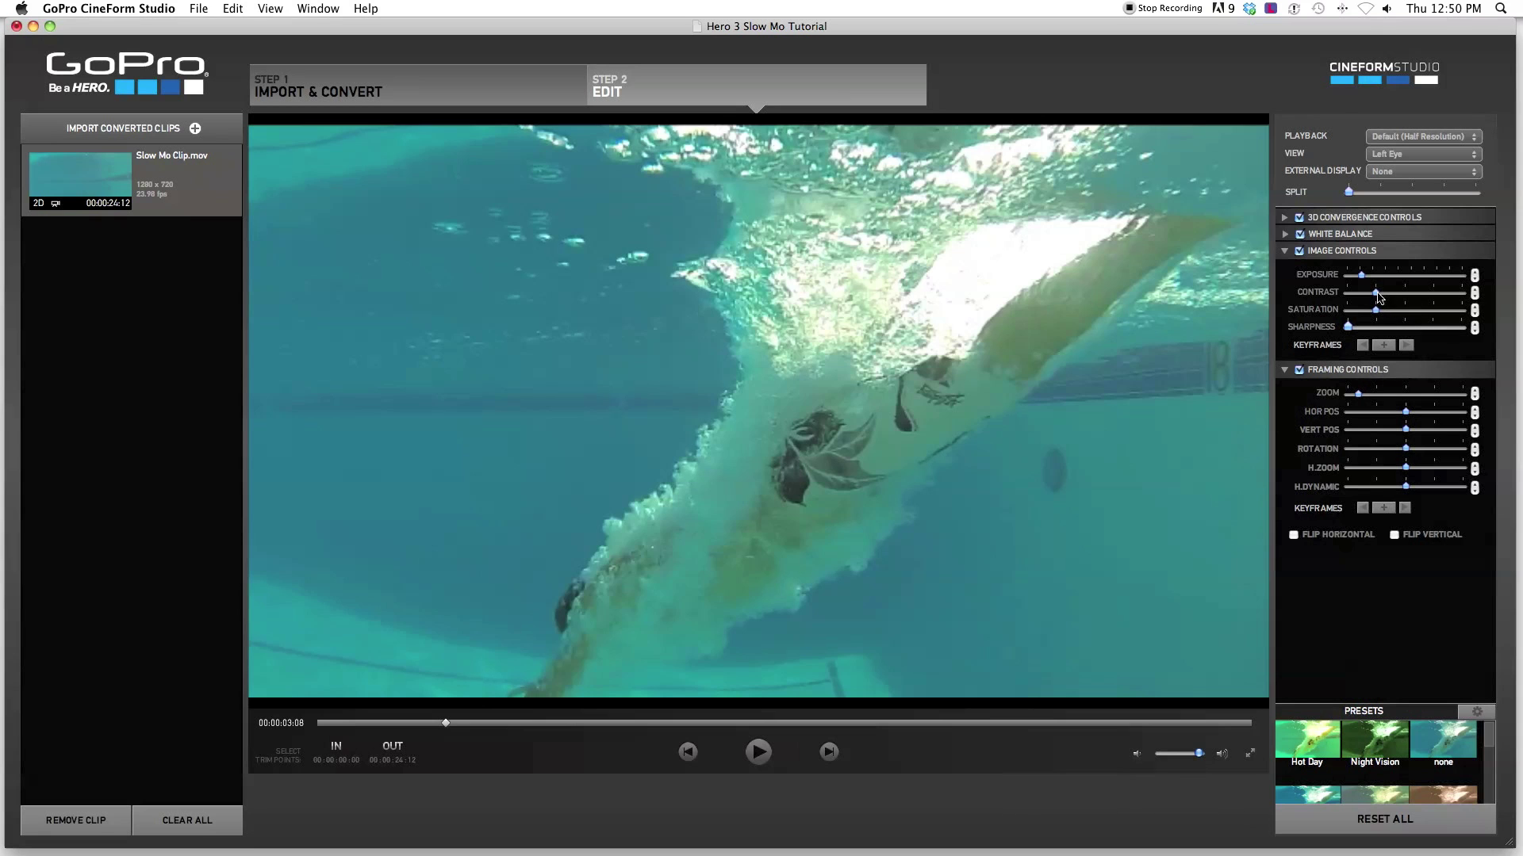
left_click_drag(1378, 294, 1381, 294)
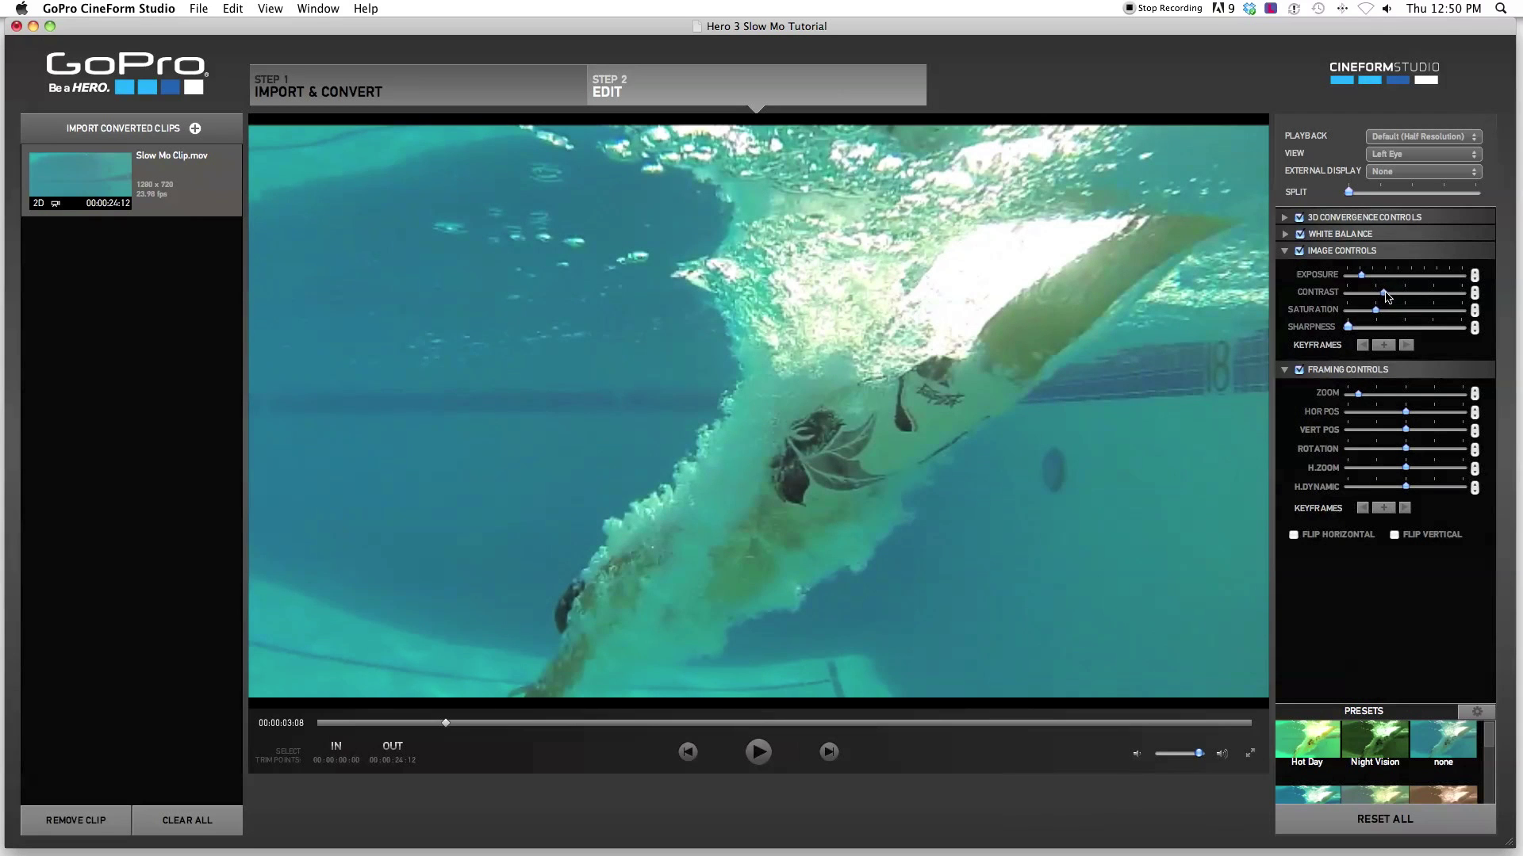
left_click_drag(1362, 276, 1364, 278)
left_click(752, 758)
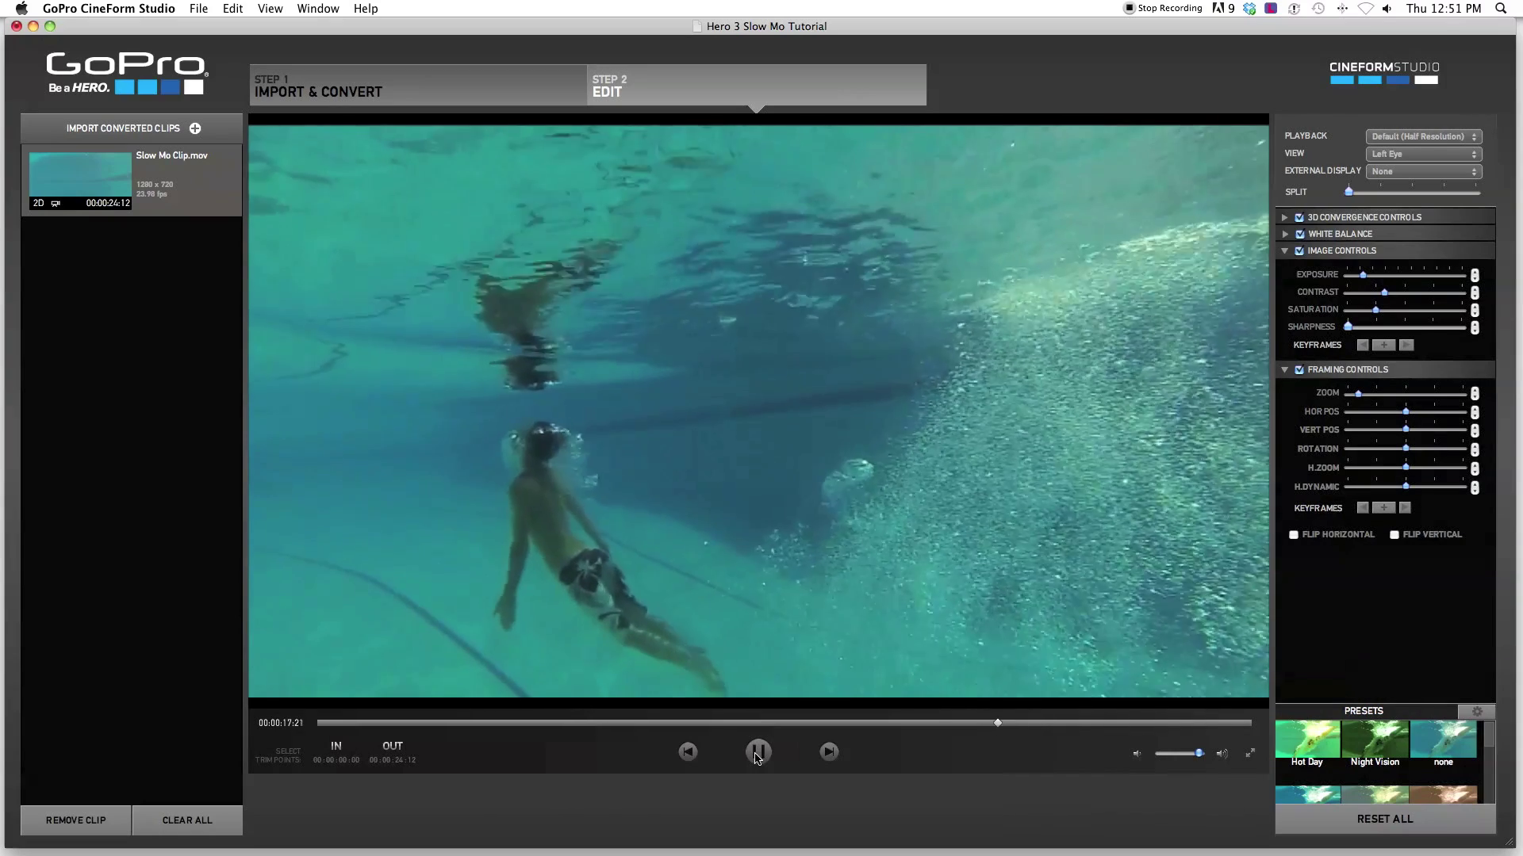
left_click(757, 755)
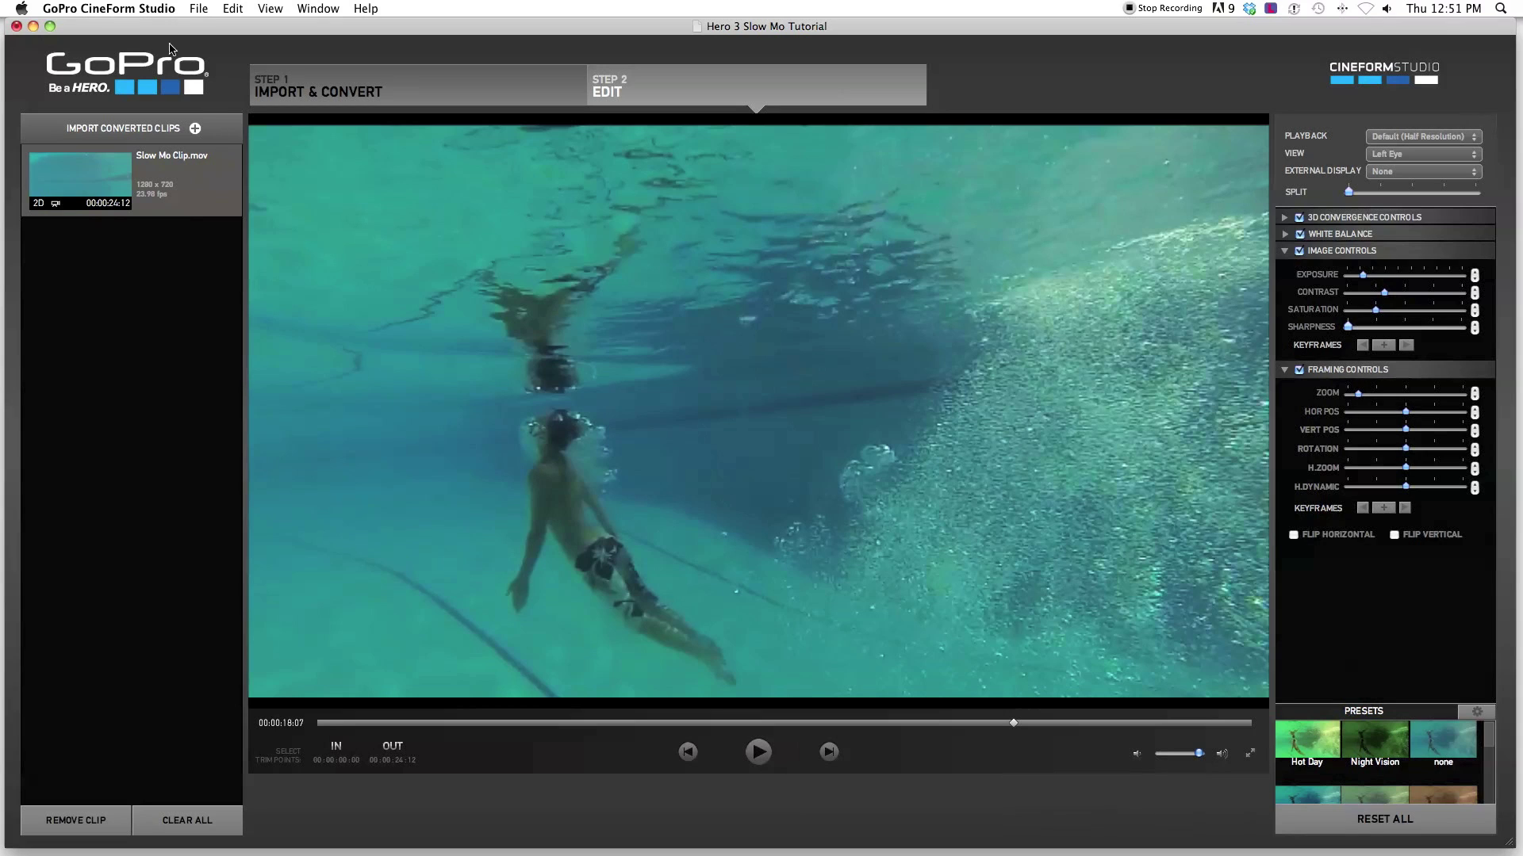
Export the edited clip as a .mov named Exported Slow Motion
left_click(198, 9)
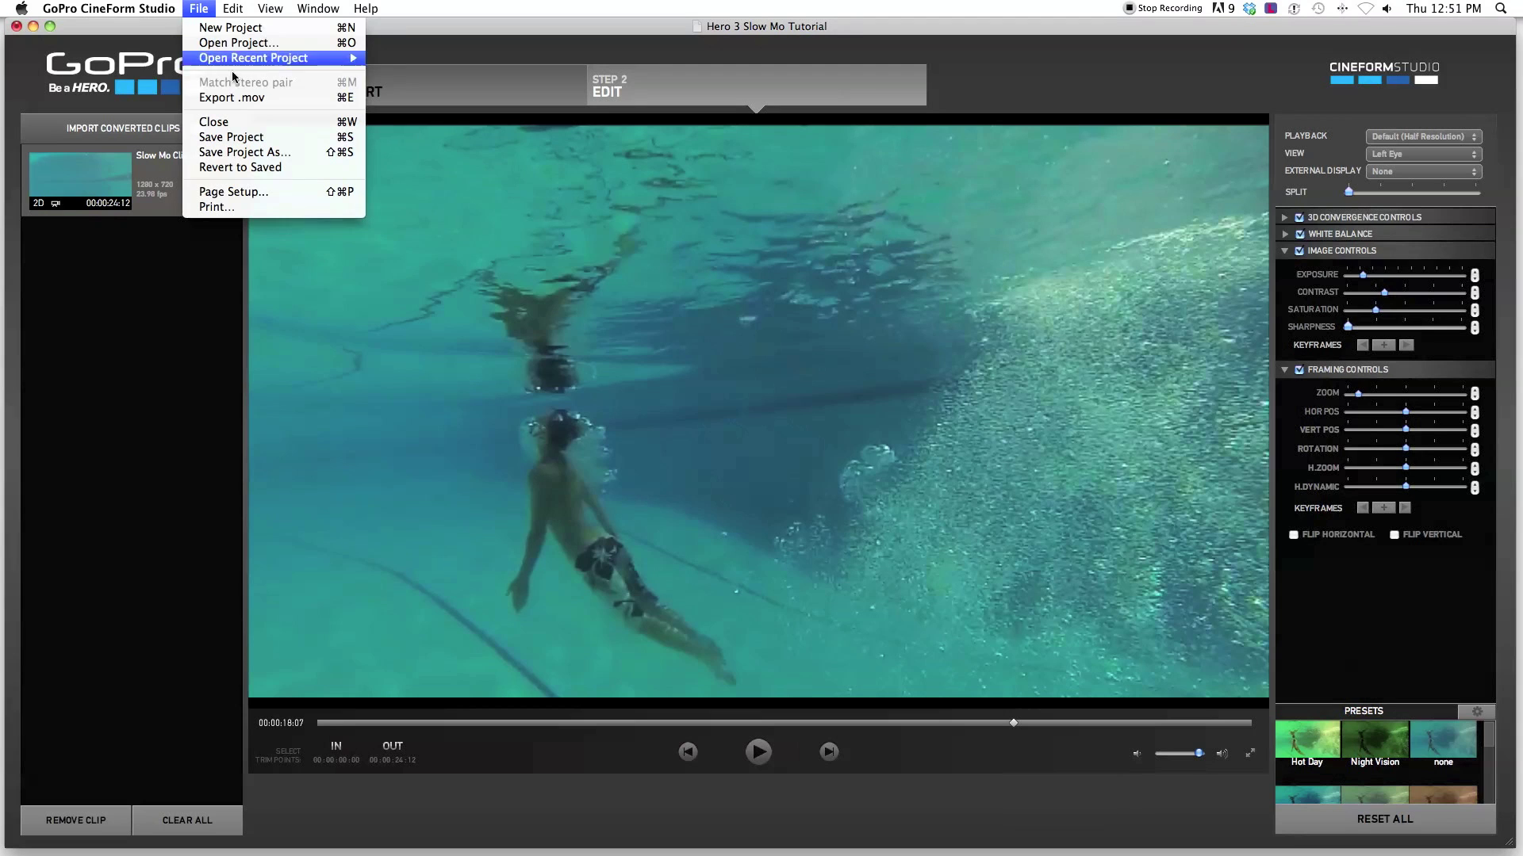
left_click(241, 97)
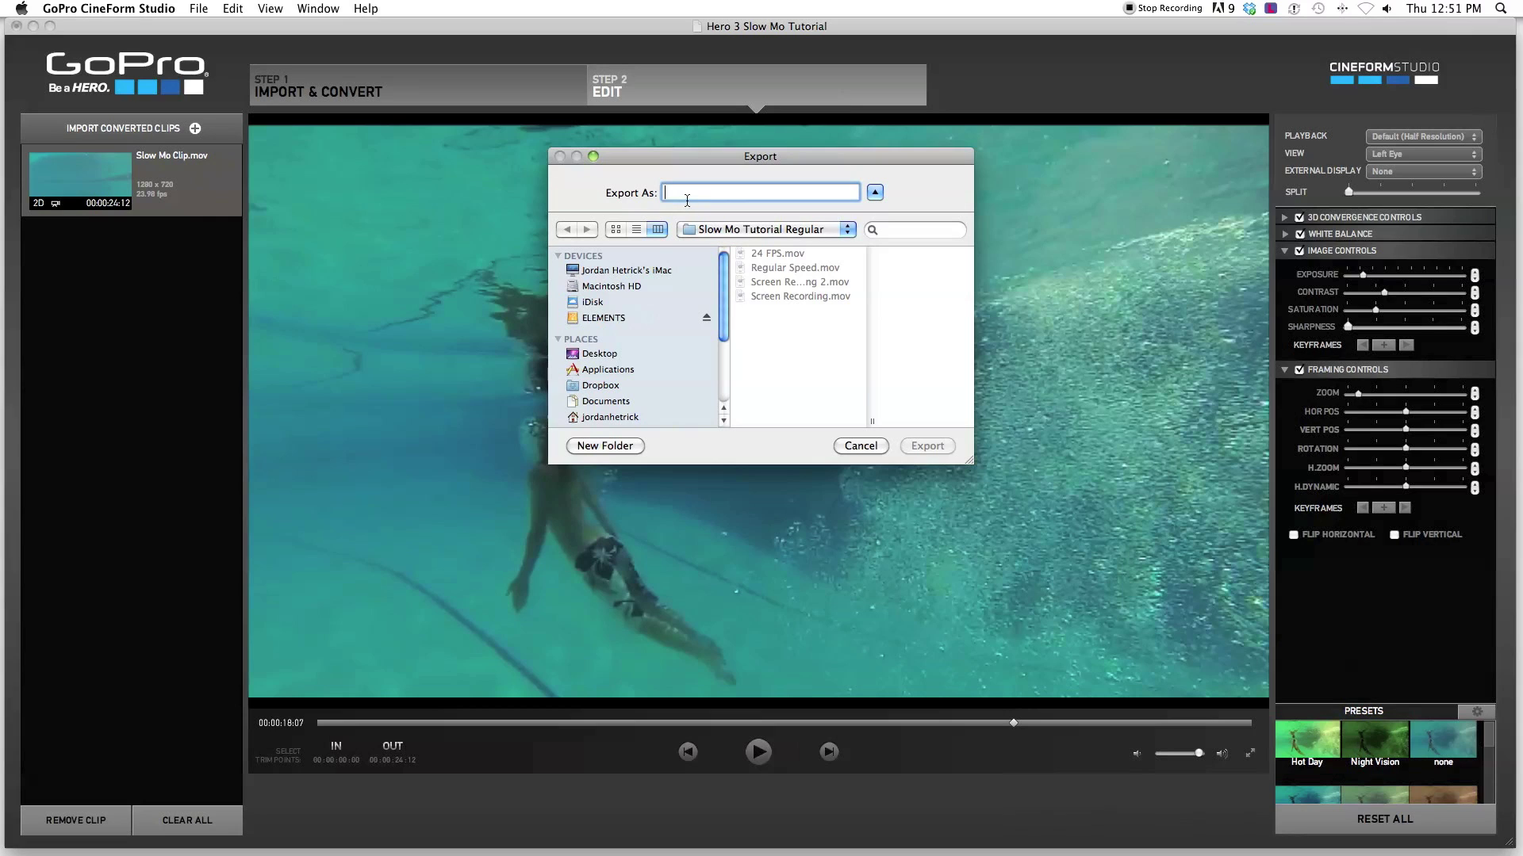
type("Exported Slow")
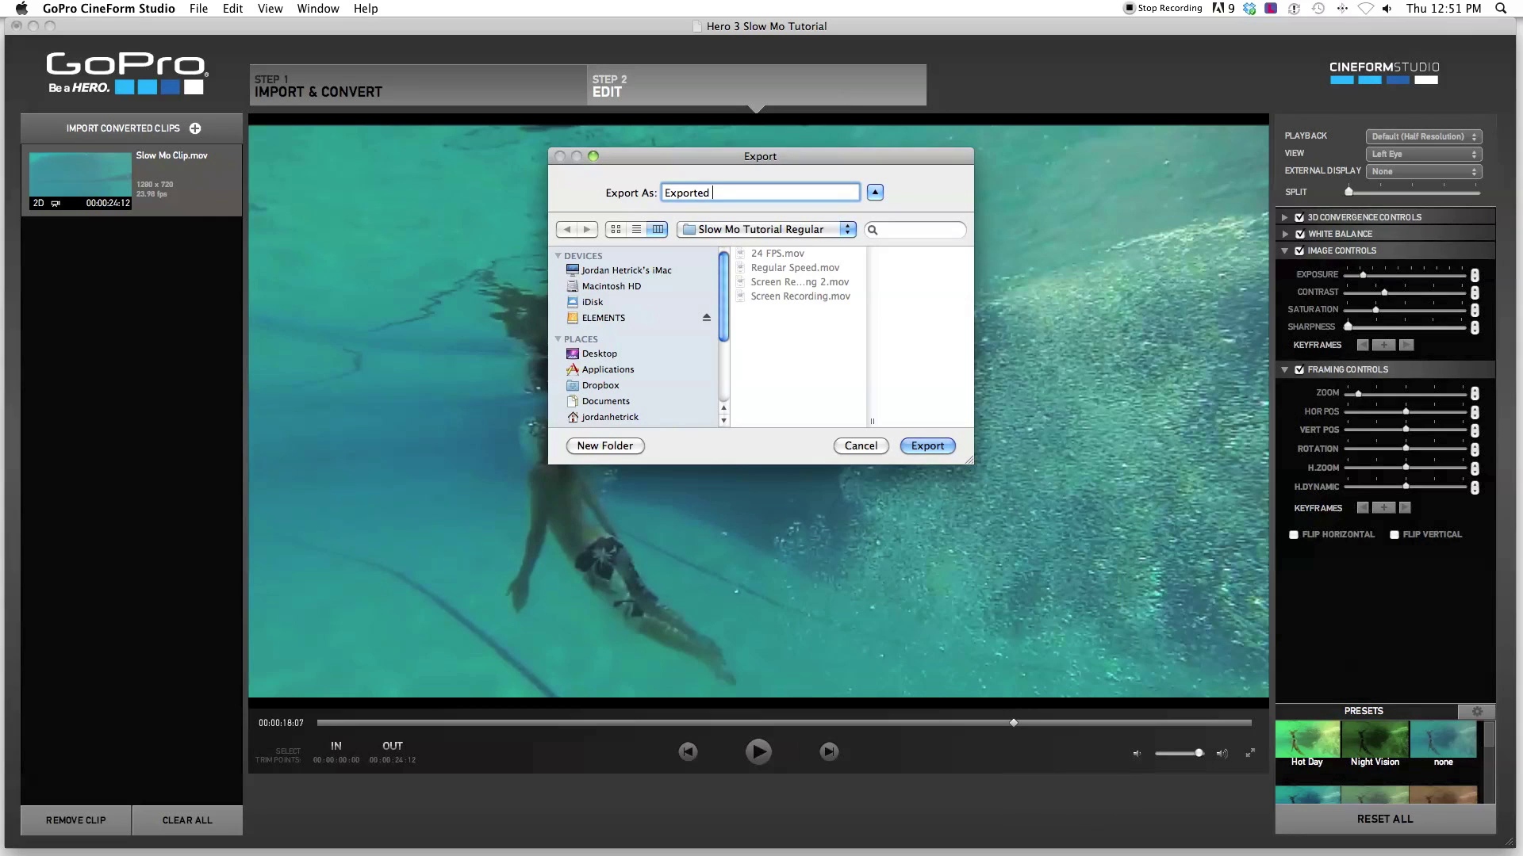
type(" Motion")
left_click(928, 446)
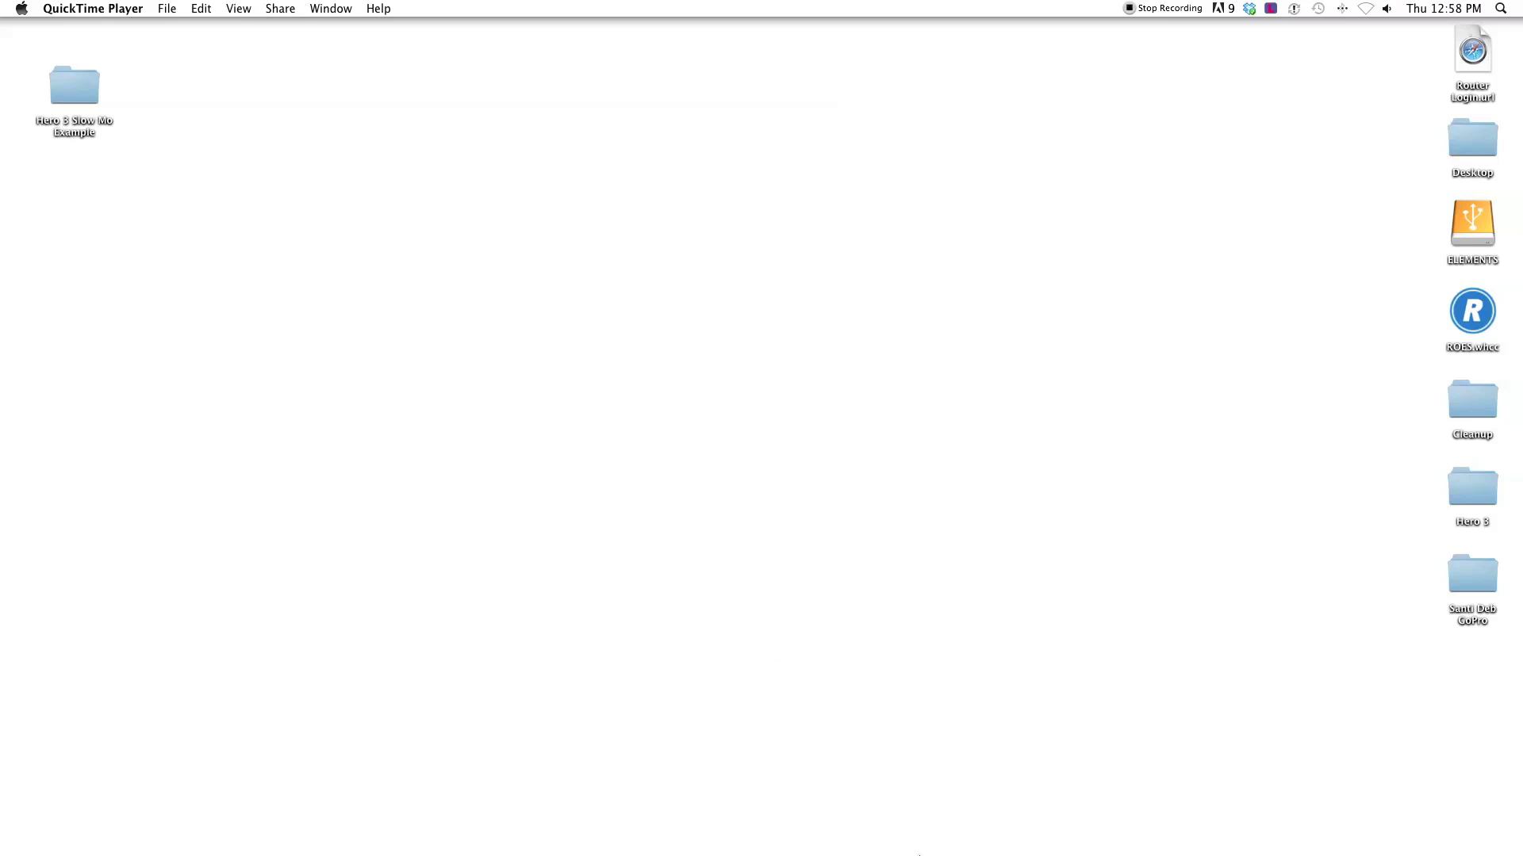
Switch to iMovie and create a No Theme project named Slow Motion Clip, widescreen 16:9 at 24 fps – Cinema
mouse_move(918, 854)
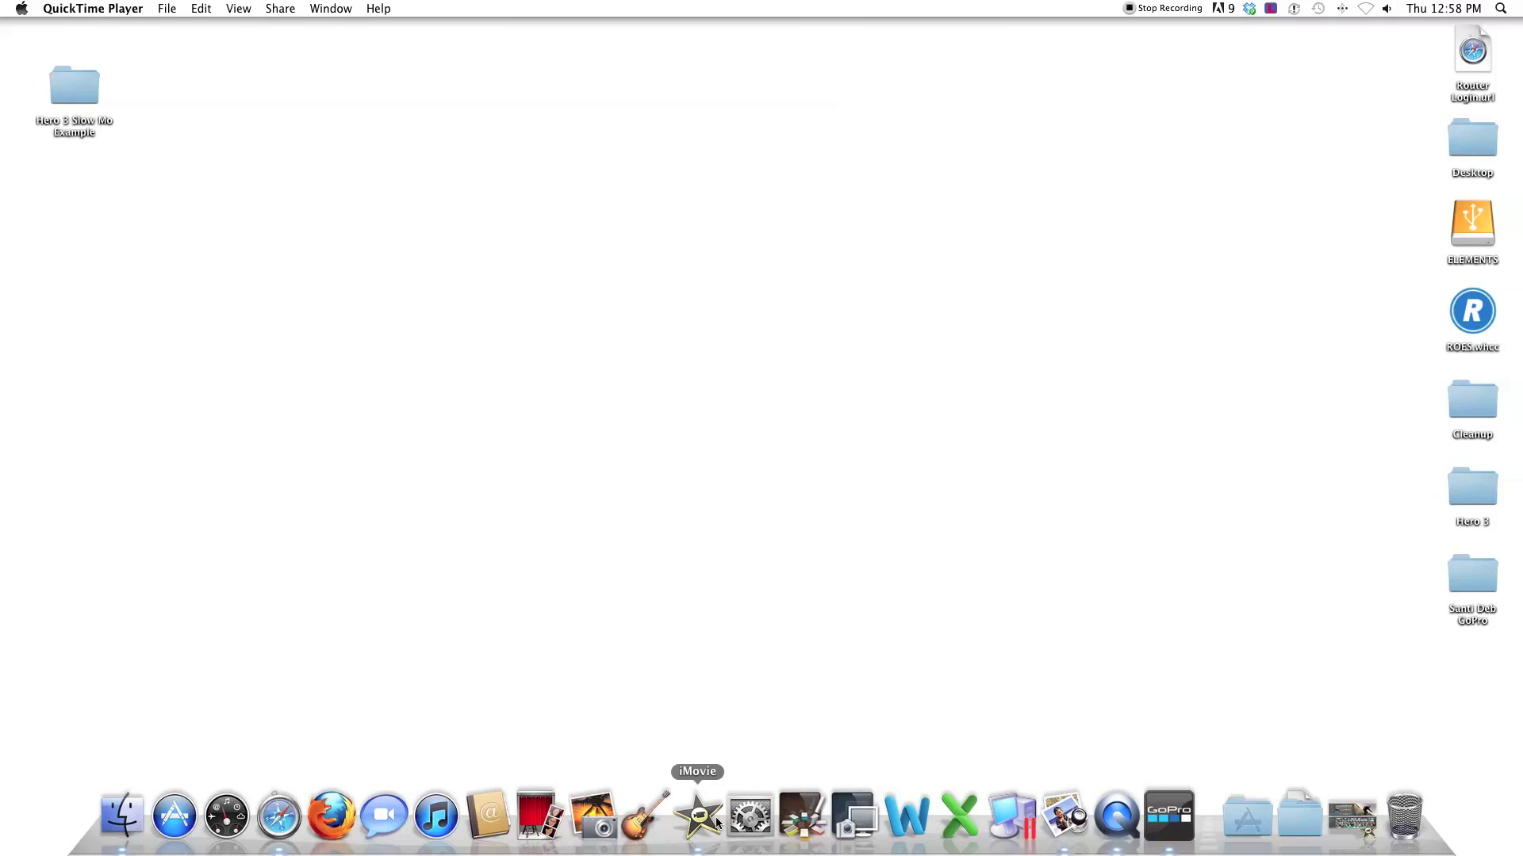
left_click(697, 817)
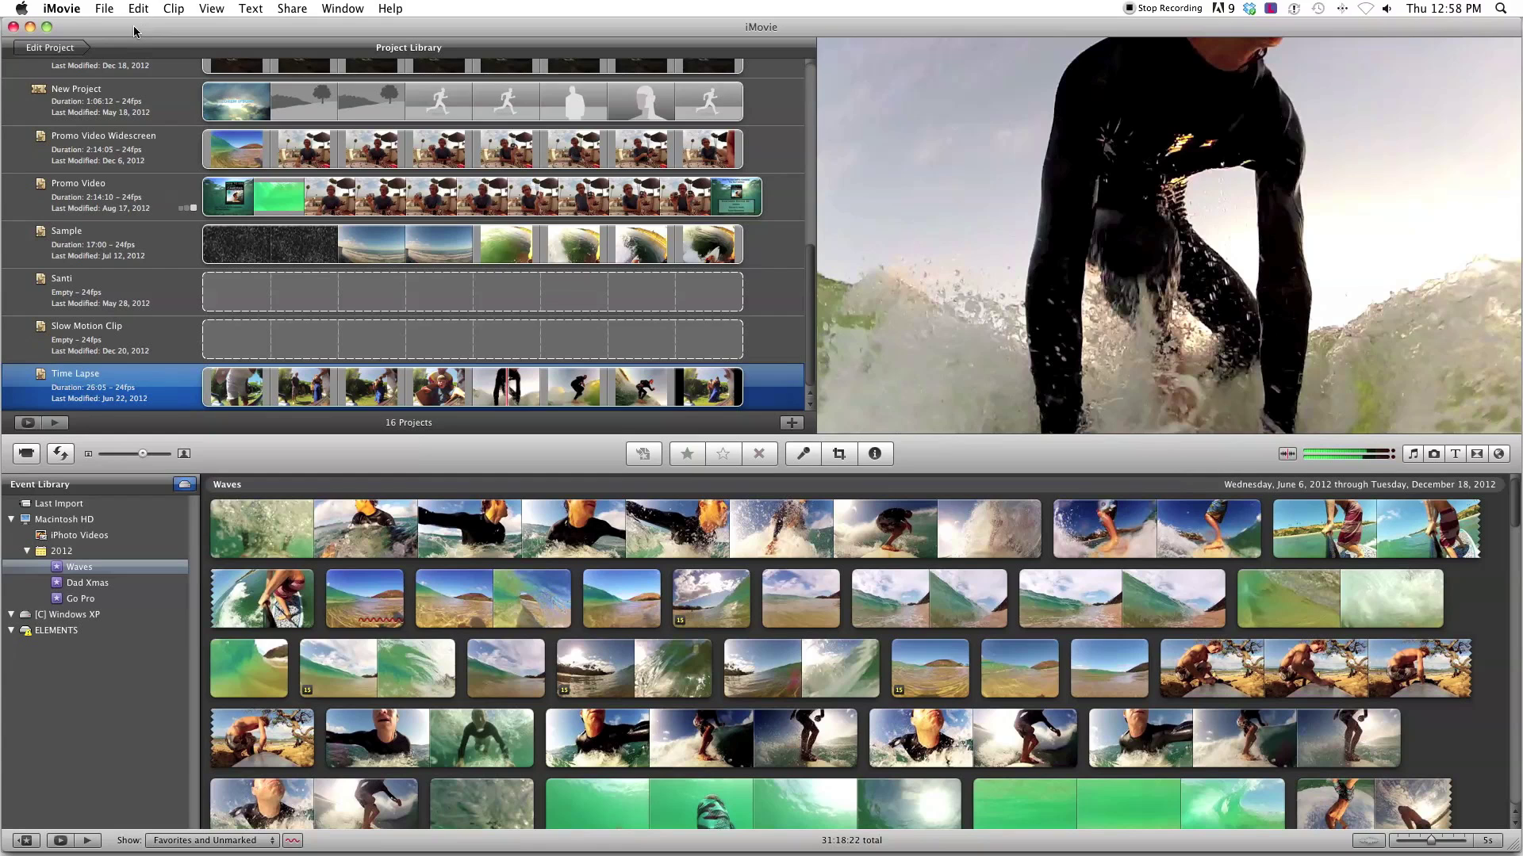
left_click(103, 9)
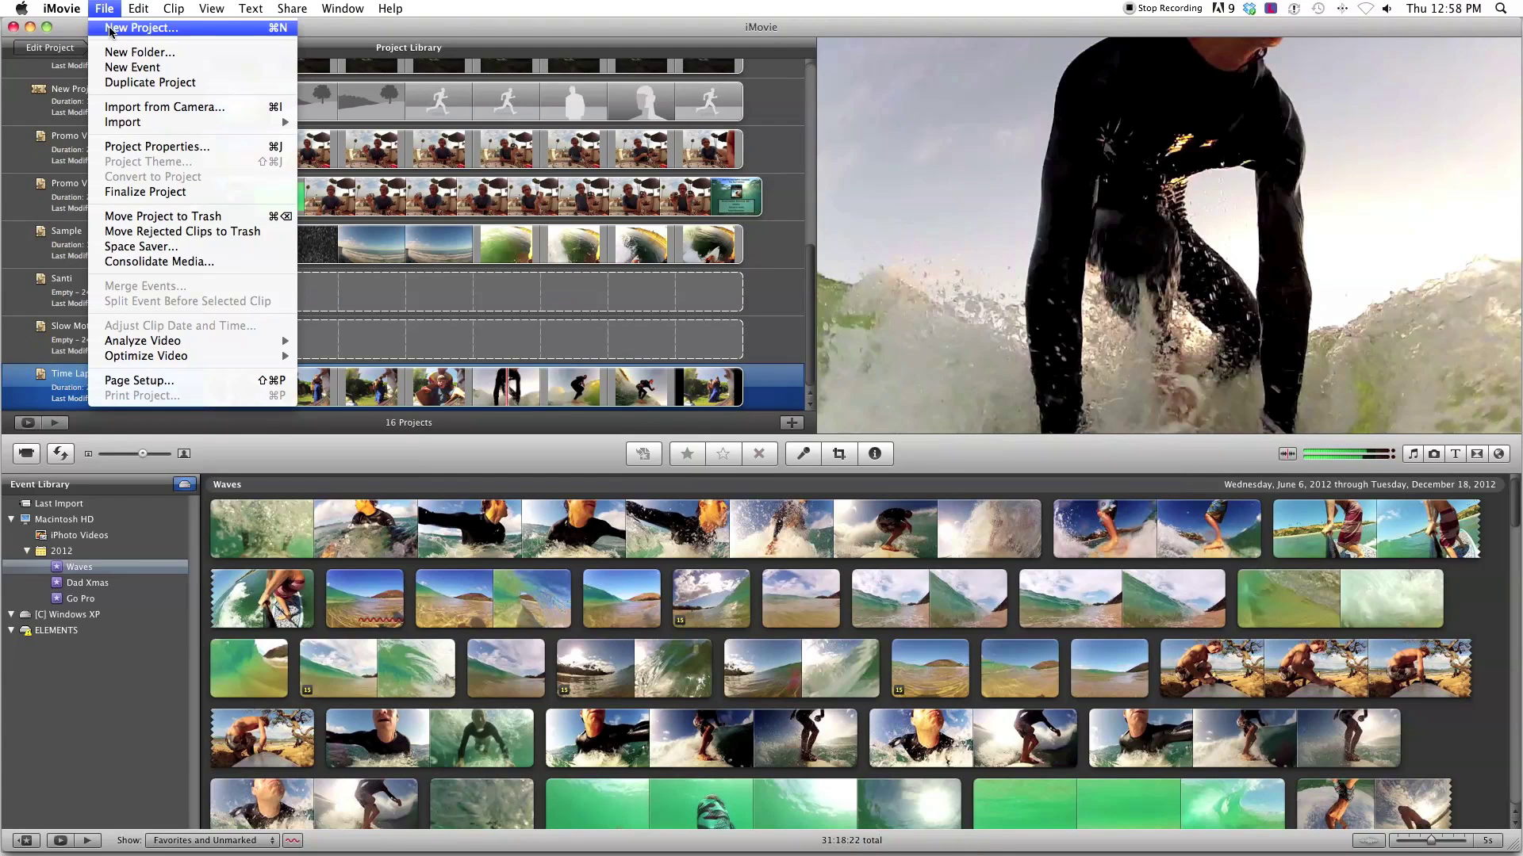
left_click(111, 30)
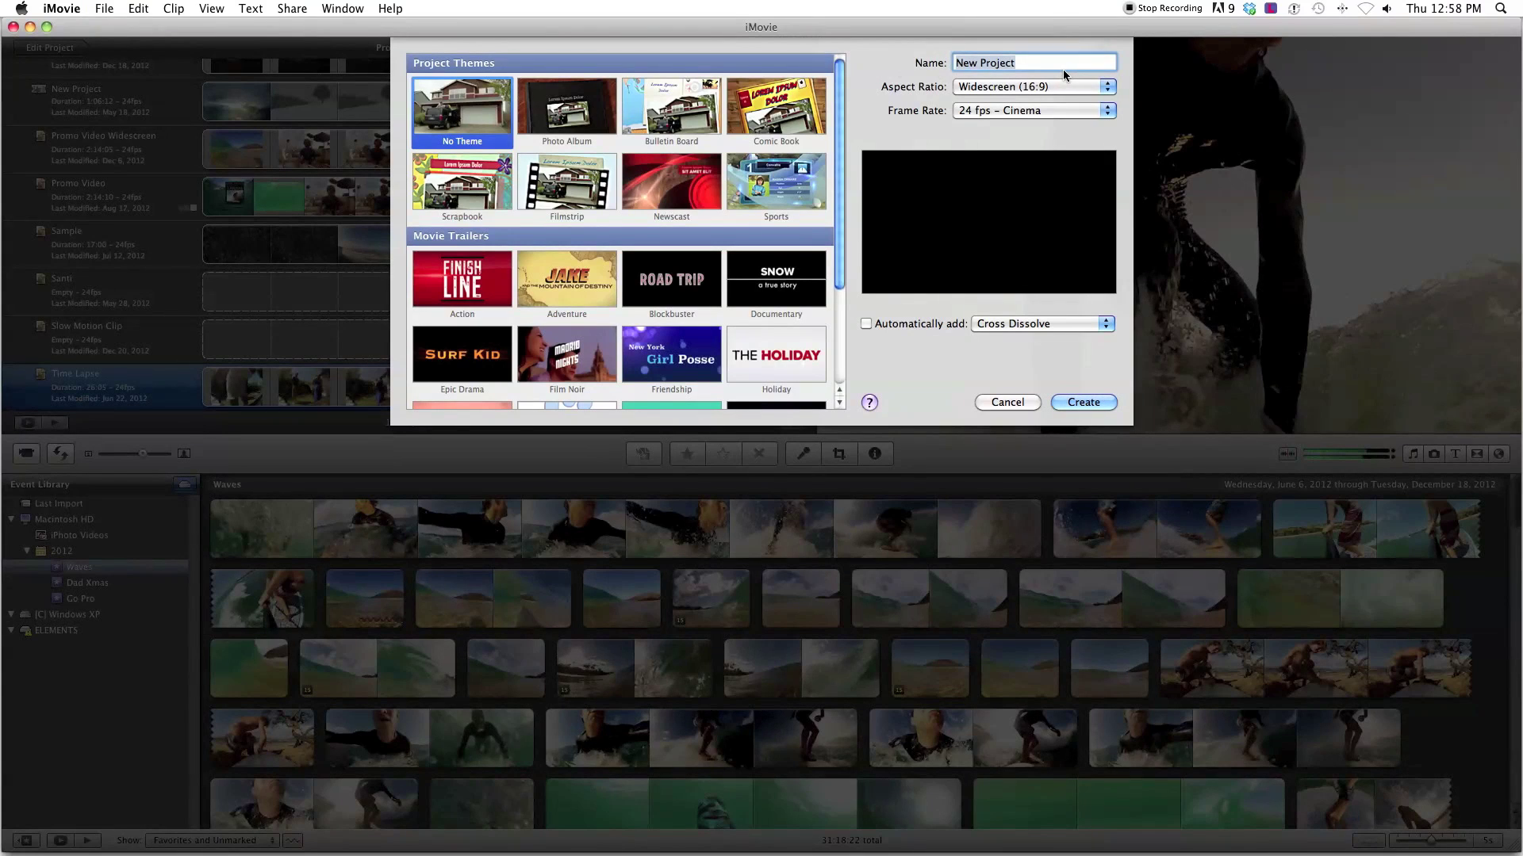
type("Slow ")
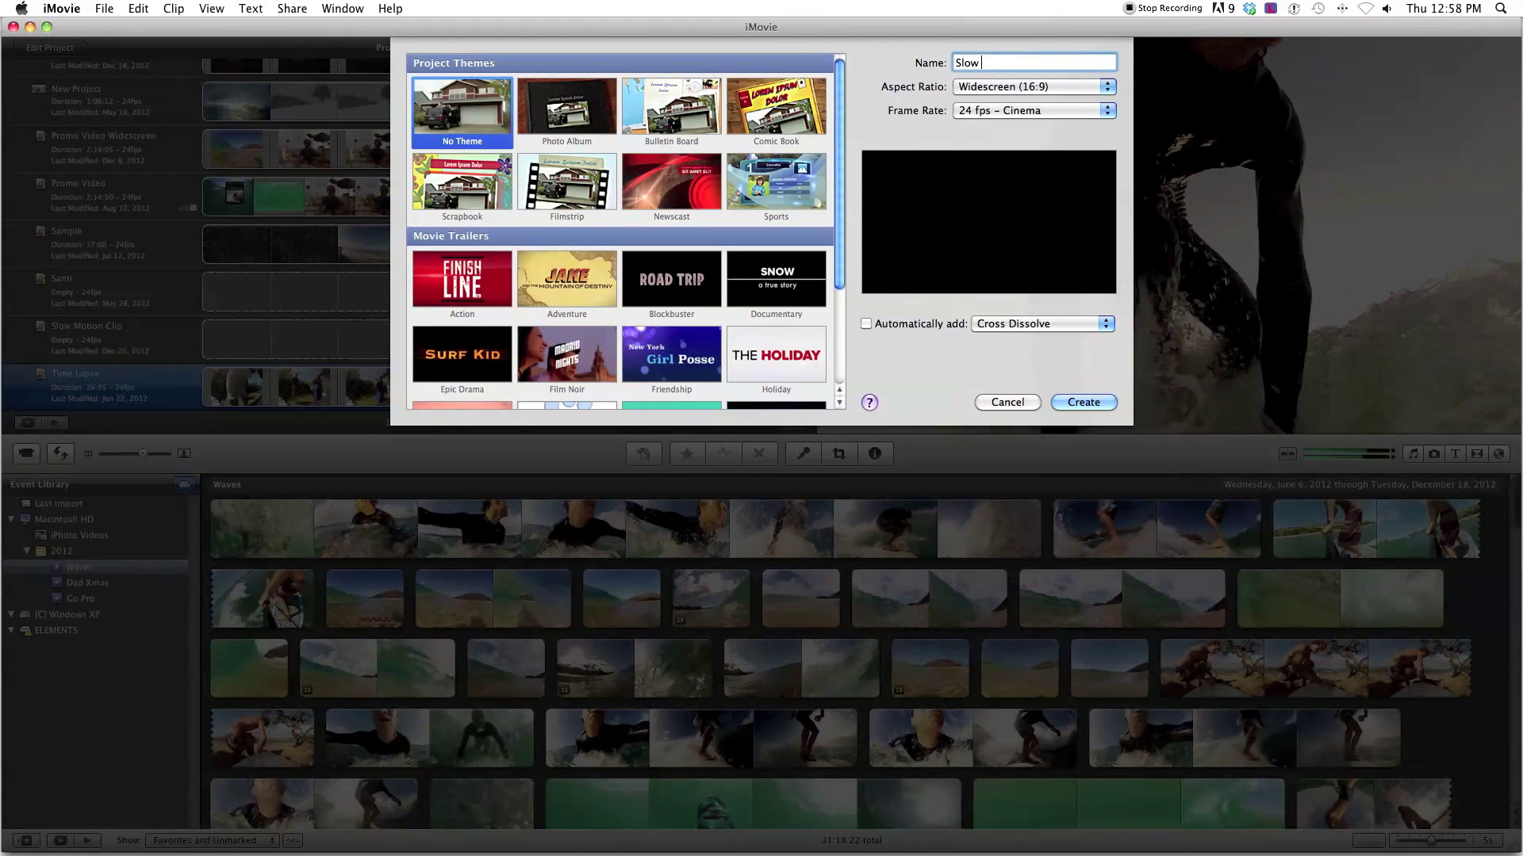
type("Motion Clip")
key("Return")
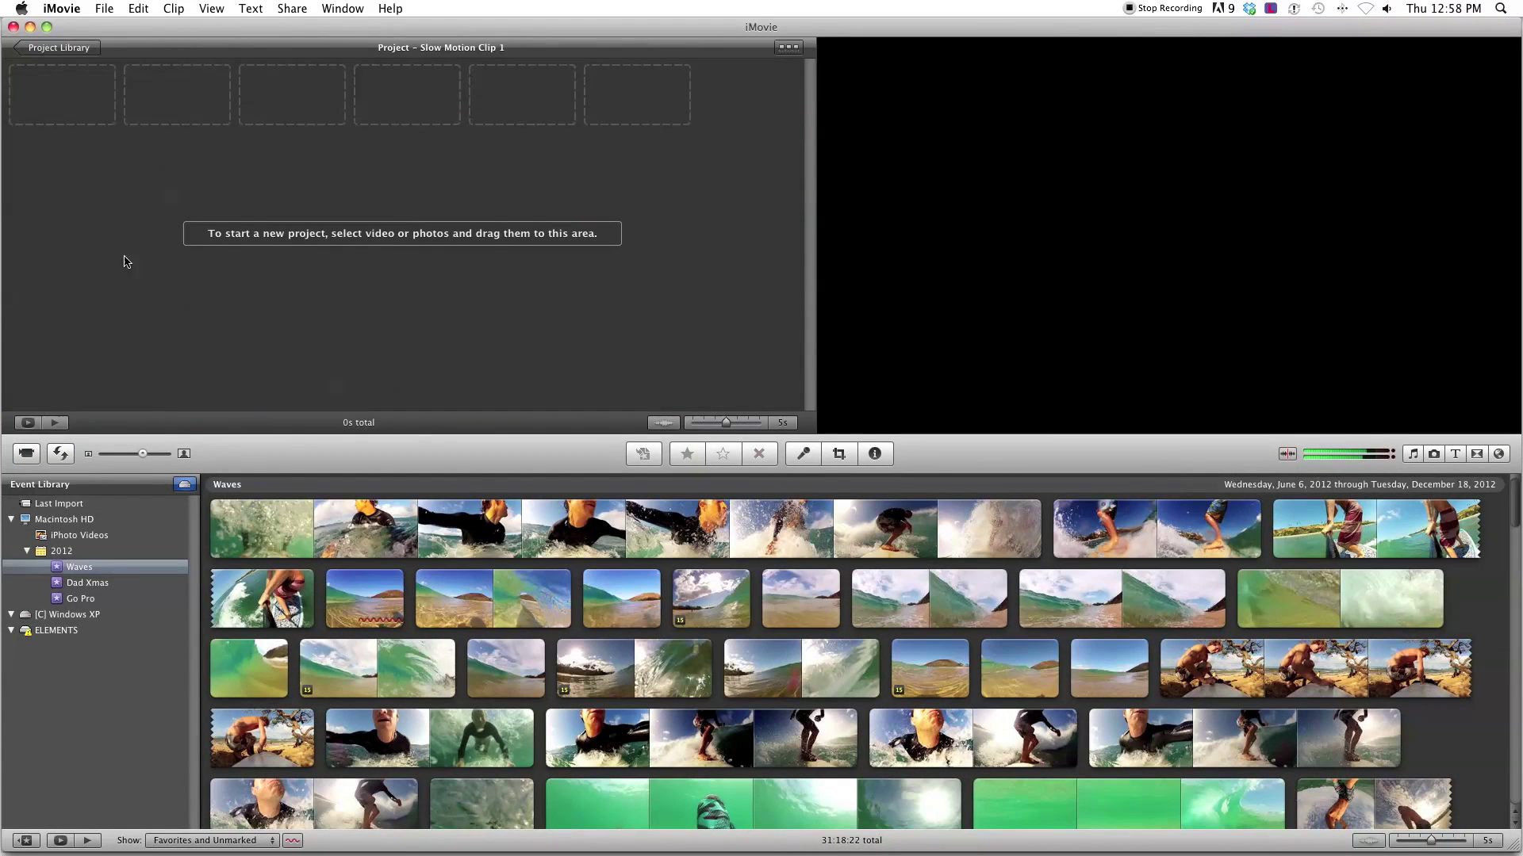
Import Exported Slow Motion.mov from the Hero 3 Slow Mo Example folder into the existing Waves event, copying the file at full original size
left_click(104, 9)
mouse_move(184, 124)
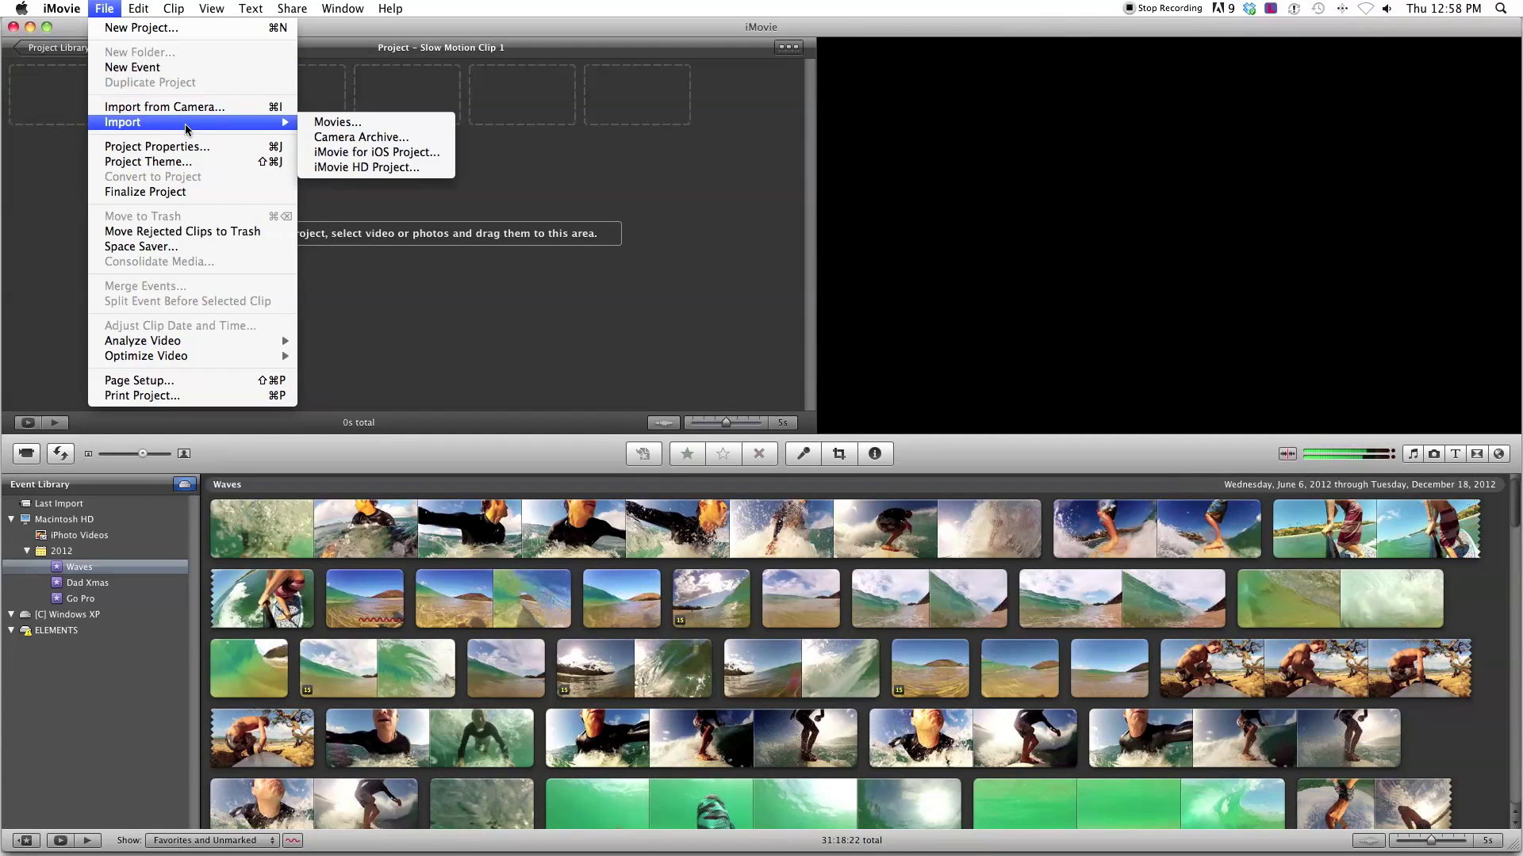
left_click(325, 123)
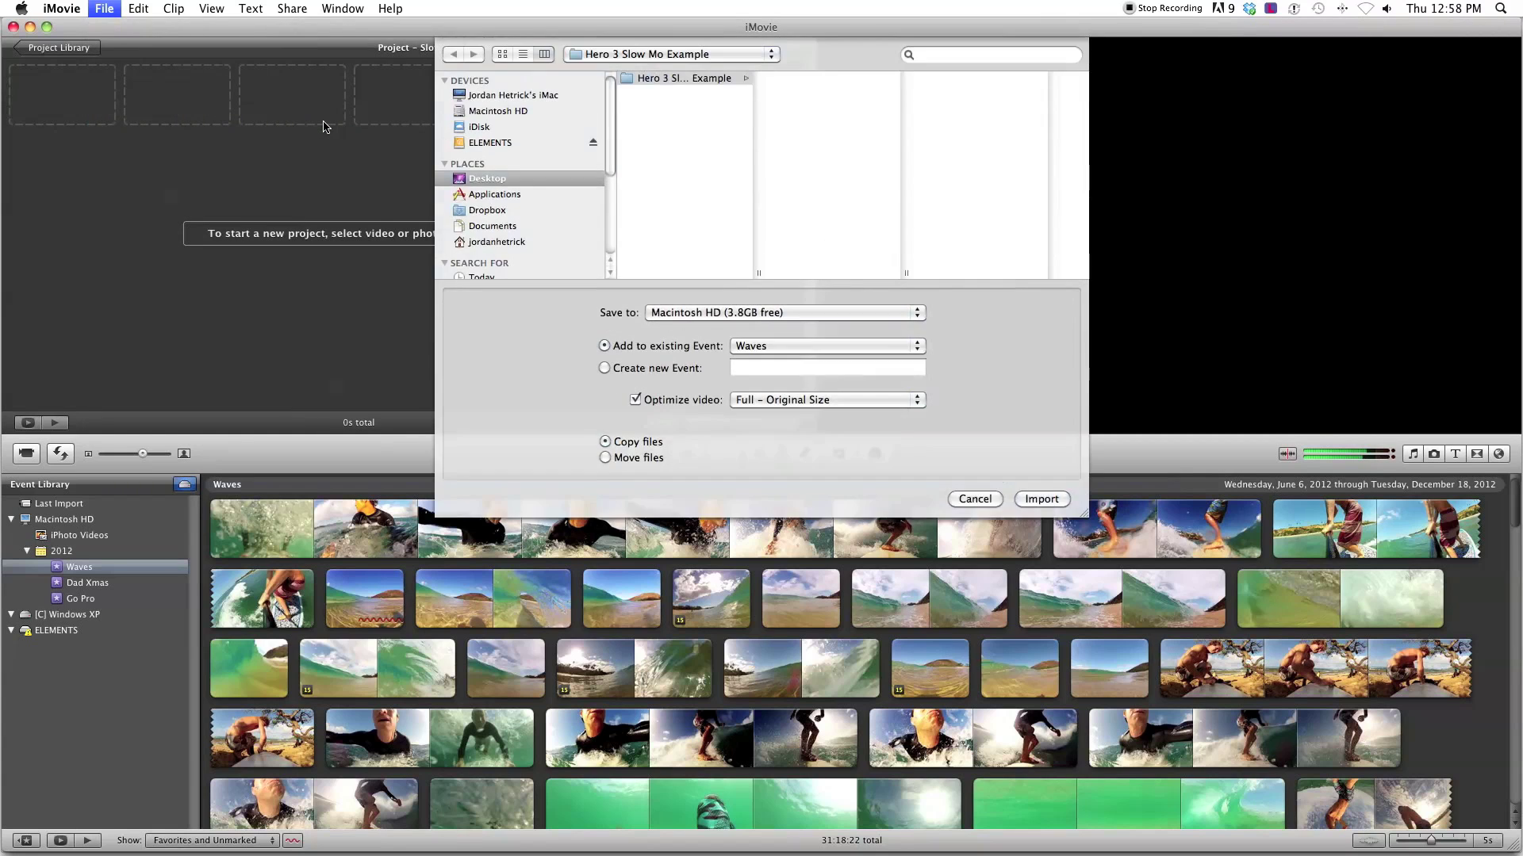
left_click(816, 81)
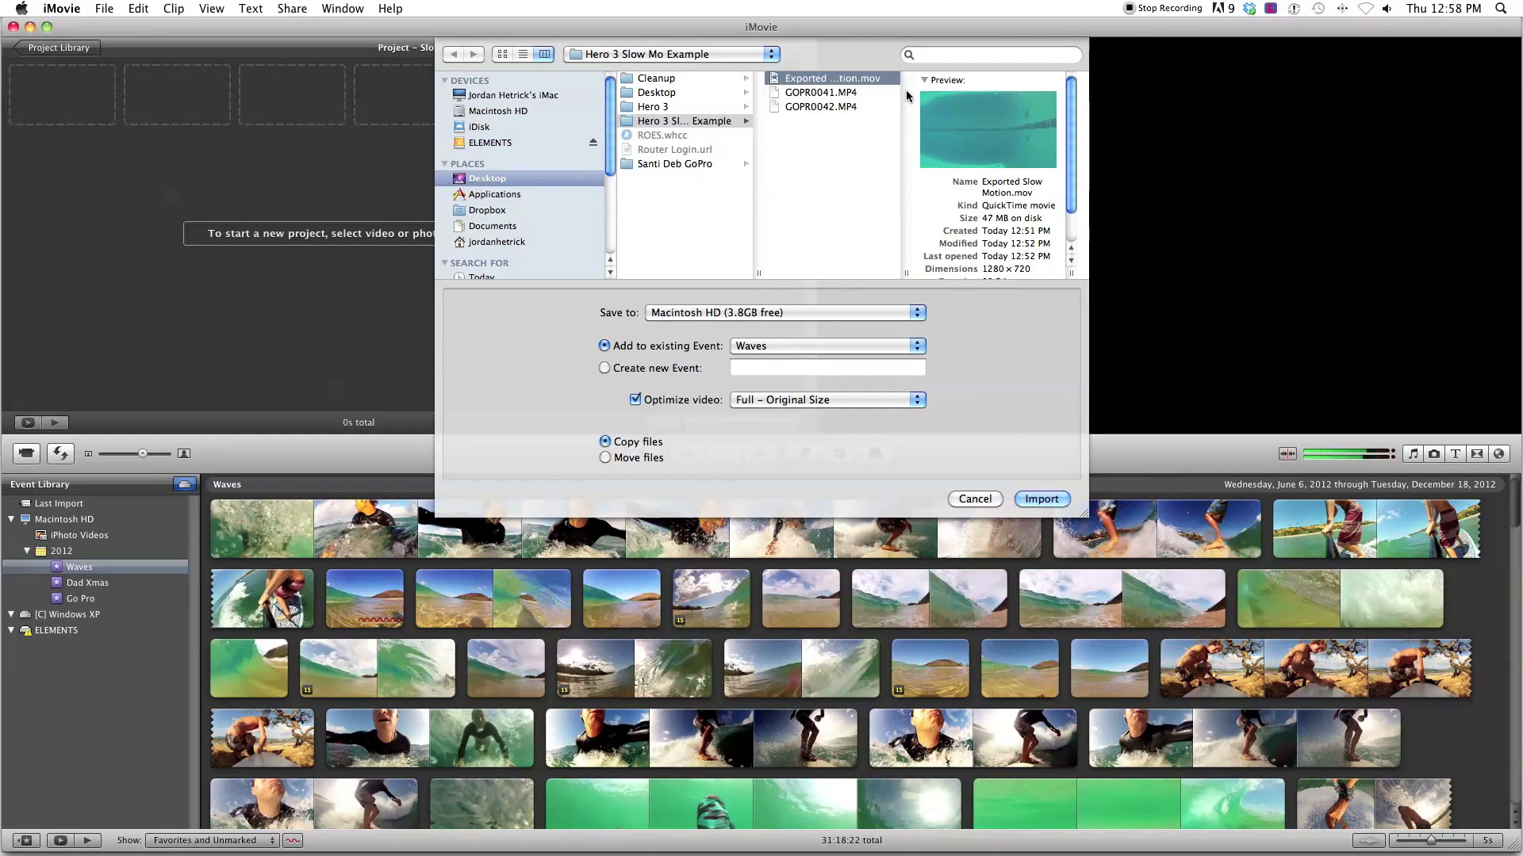
left_click(1042, 500)
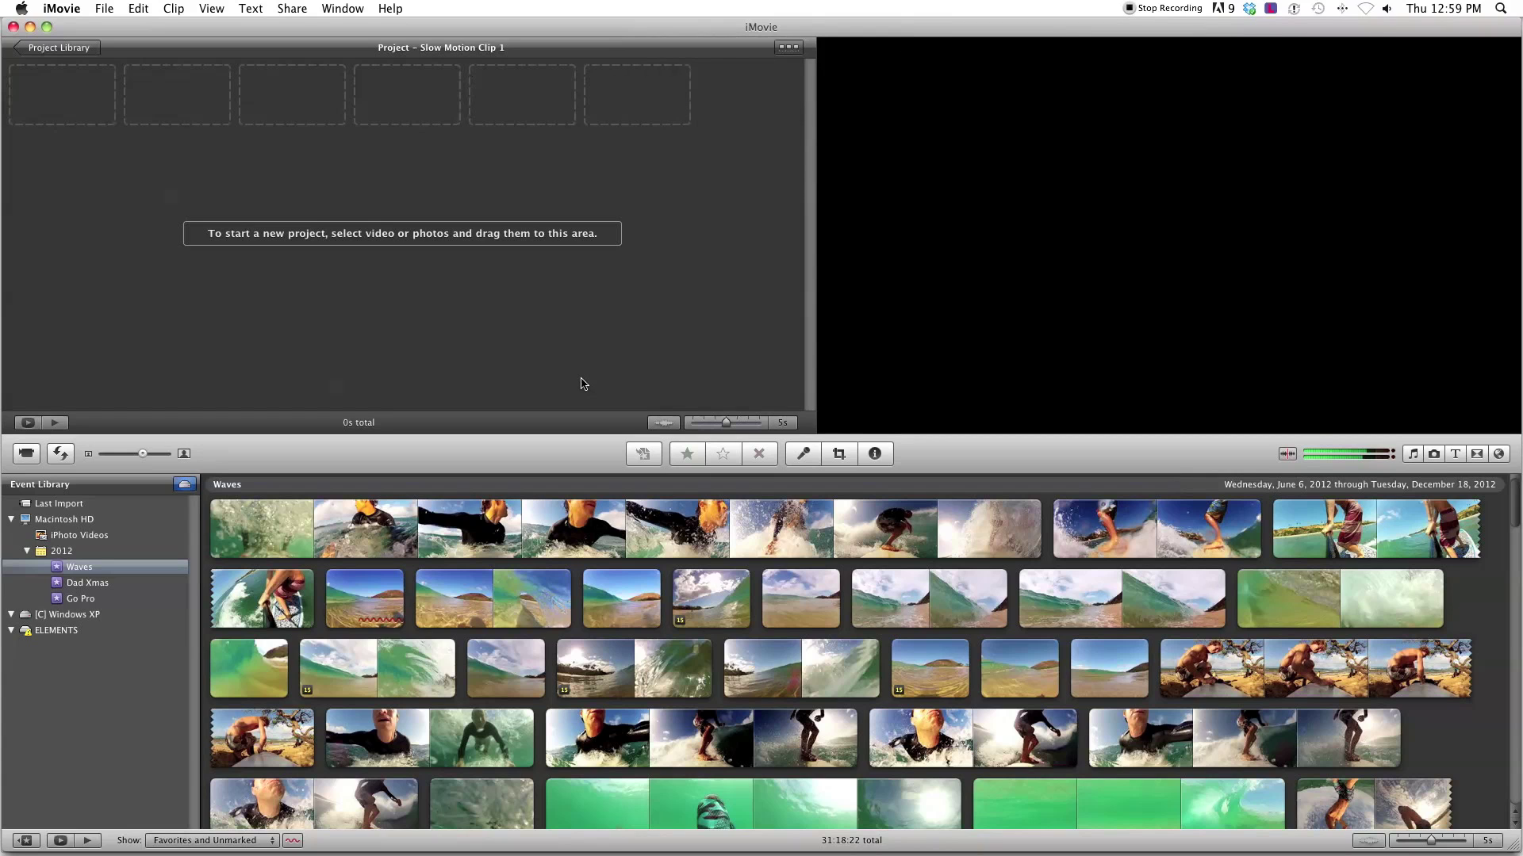
Select the whole imported slow-motion clip at the end of the Waves event and add it to the empty project
scroll(1304, 702, "down", 15)
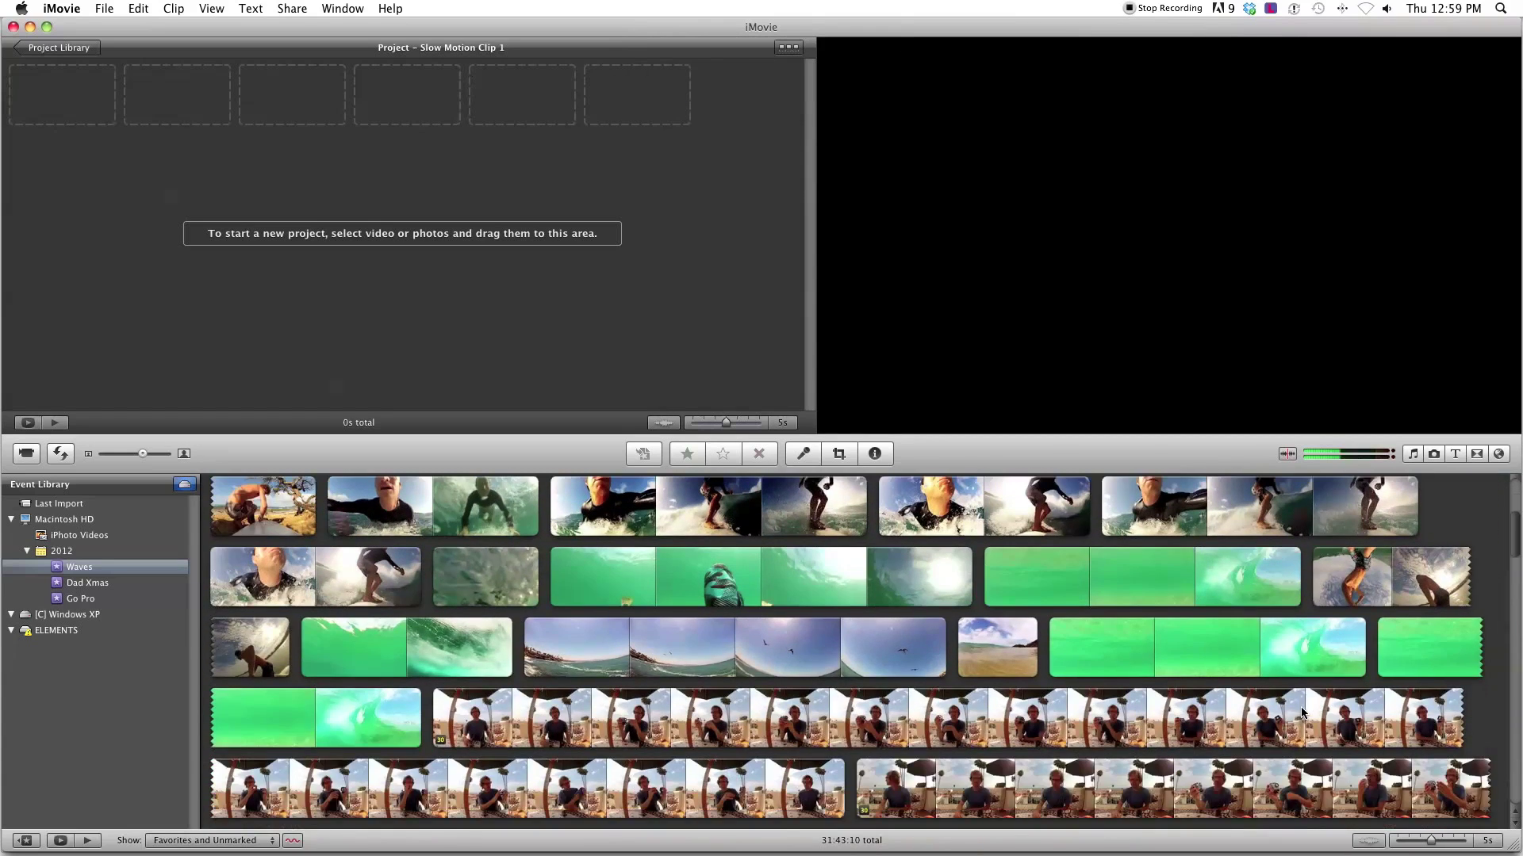
scroll(1305, 713, "down", 10)
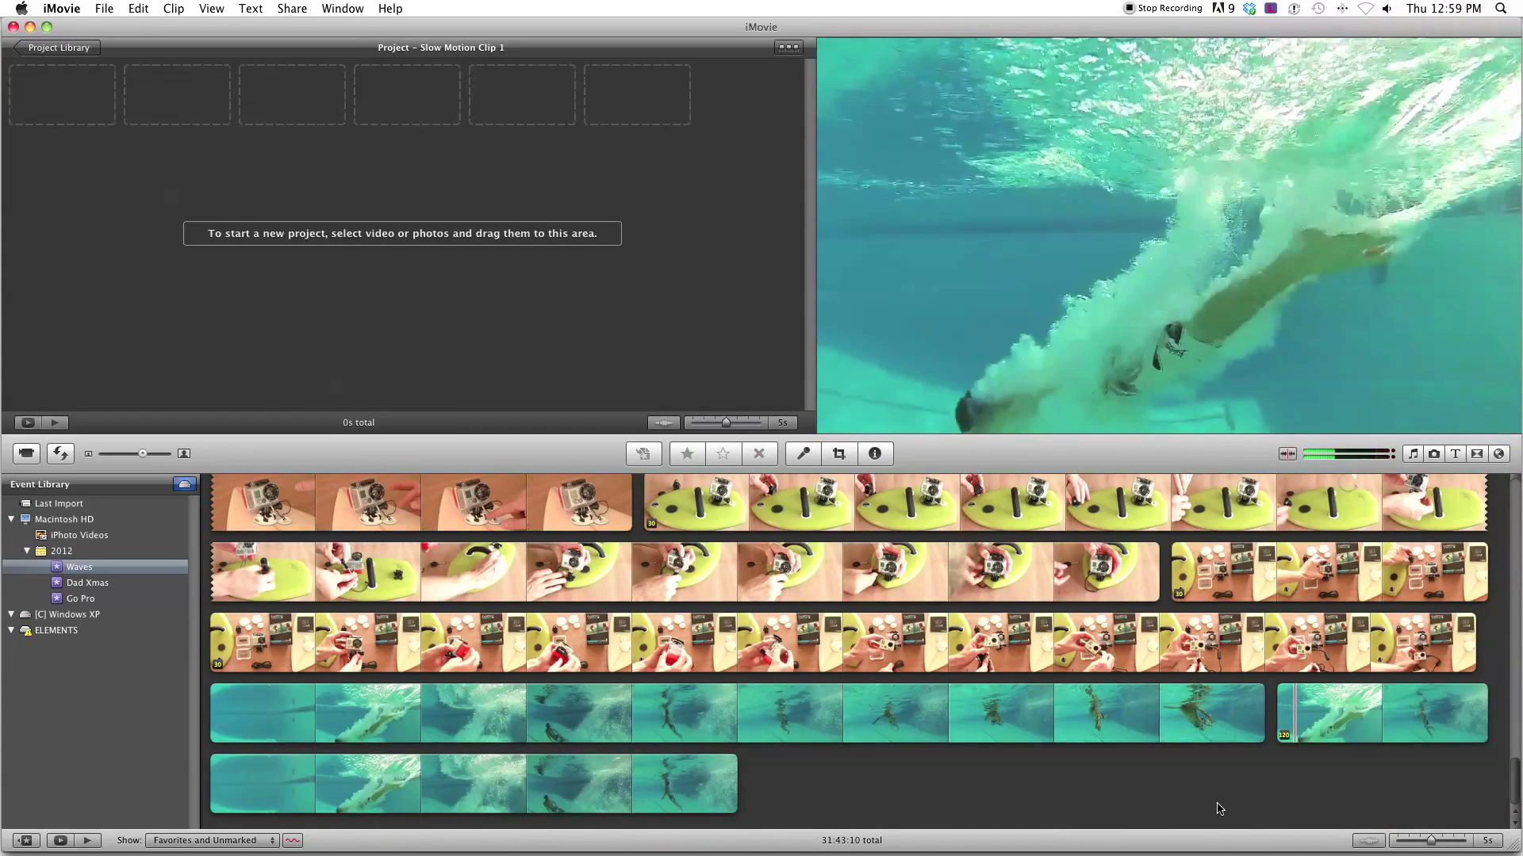
left_click(1333, 714)
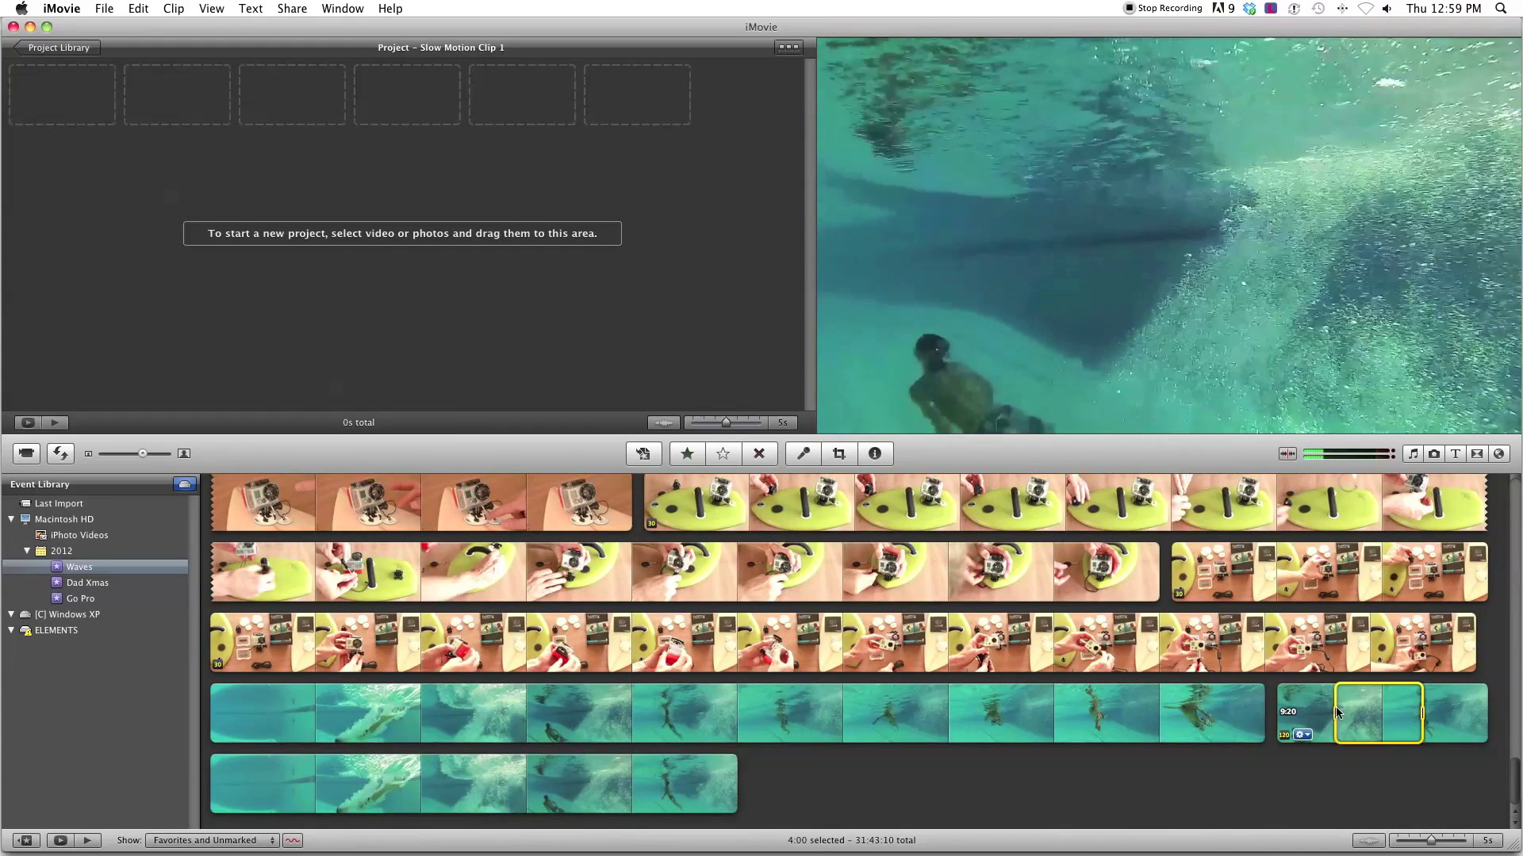
left_click_drag(1309, 713, 1278, 714)
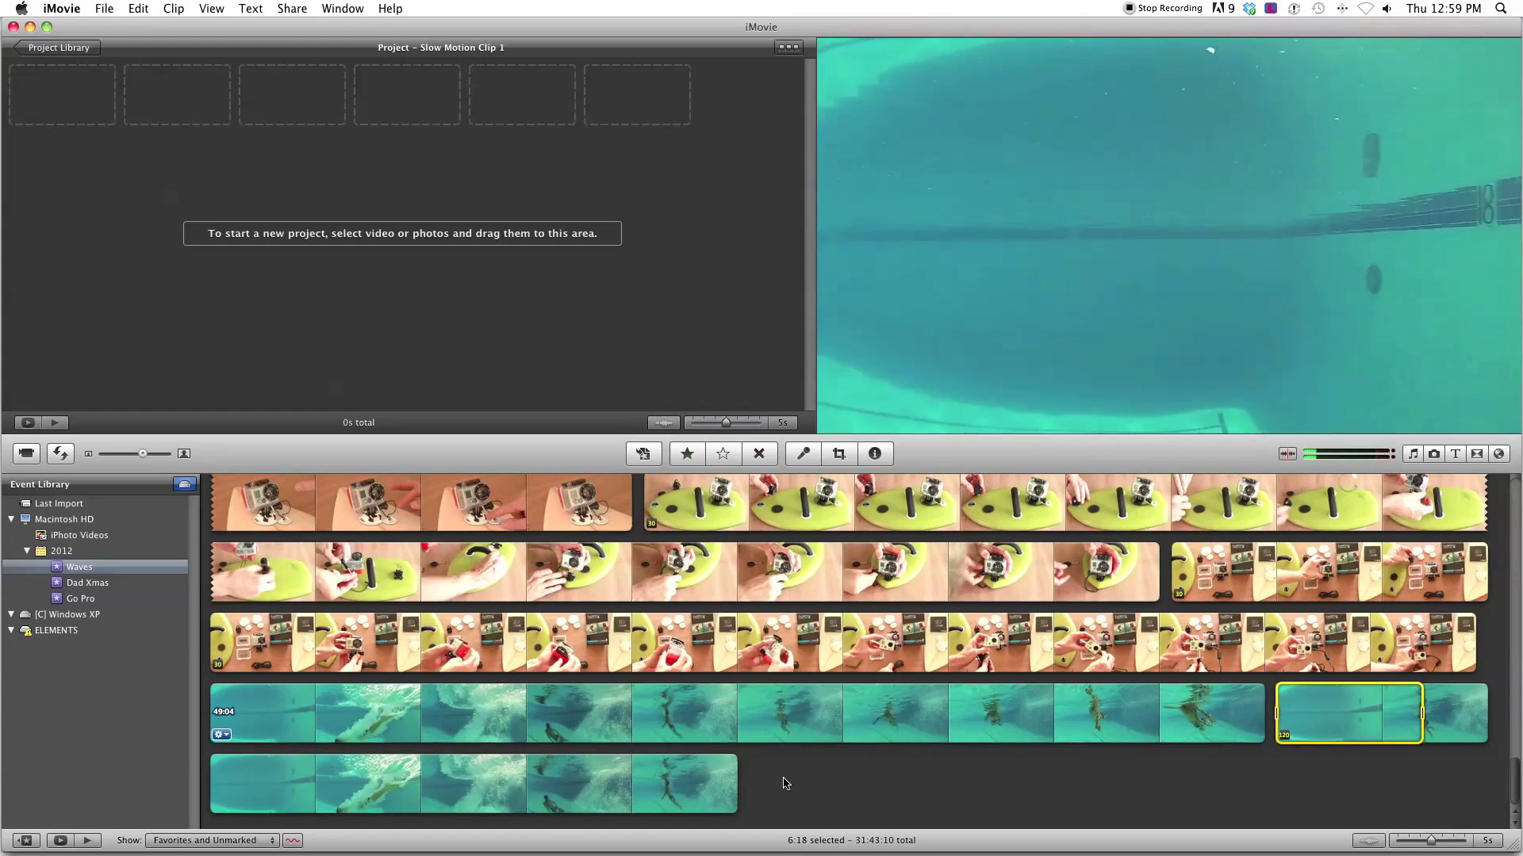
left_click_drag(737, 787, 213, 793)
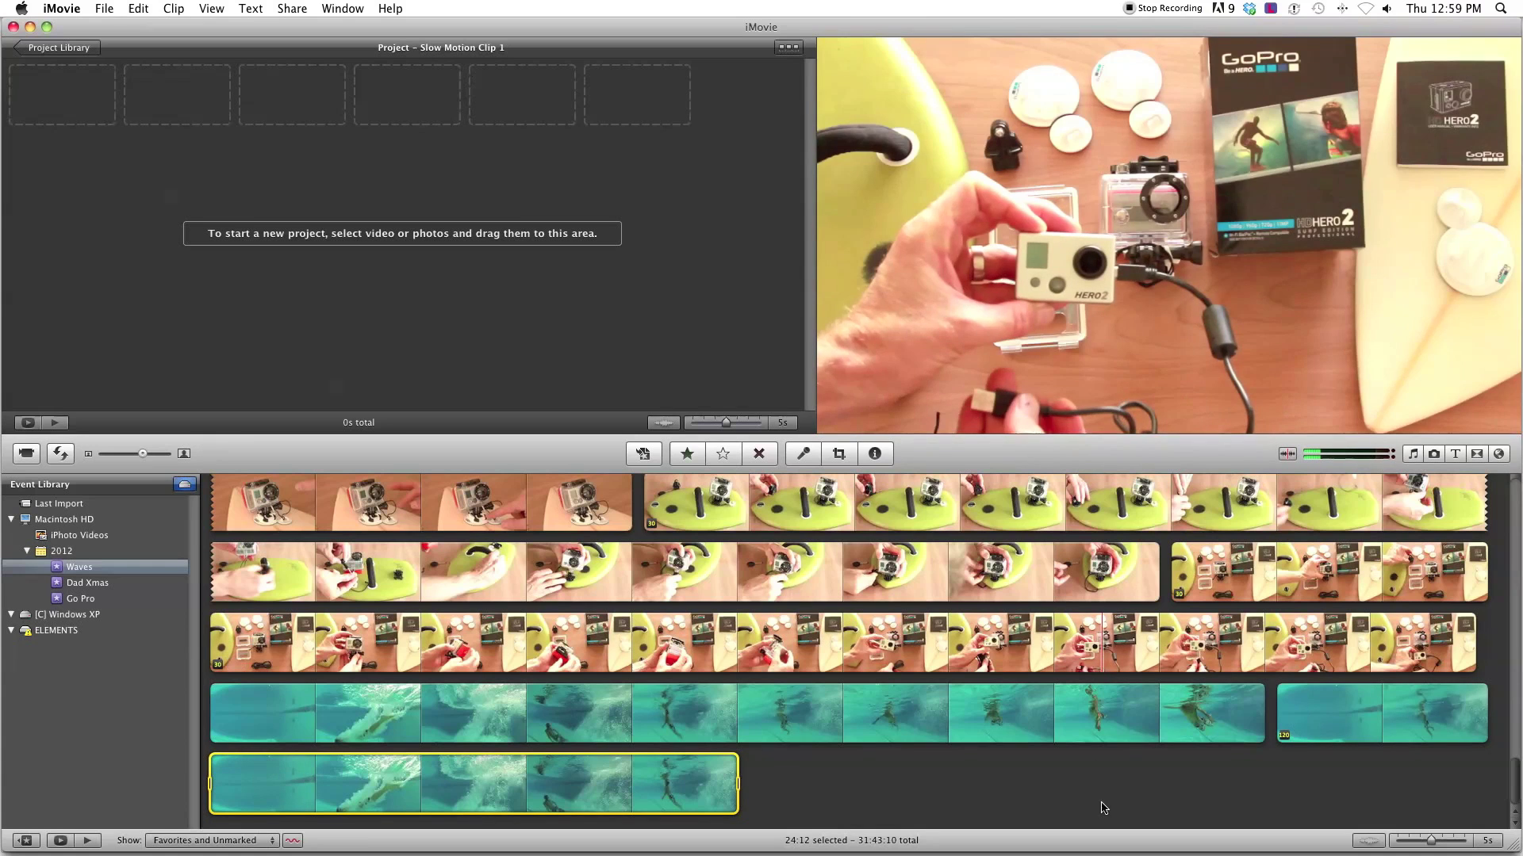
left_click_drag(245, 789, 156, 181)
Play the project clip from its beginning to review the slow-motion dive
key("space")
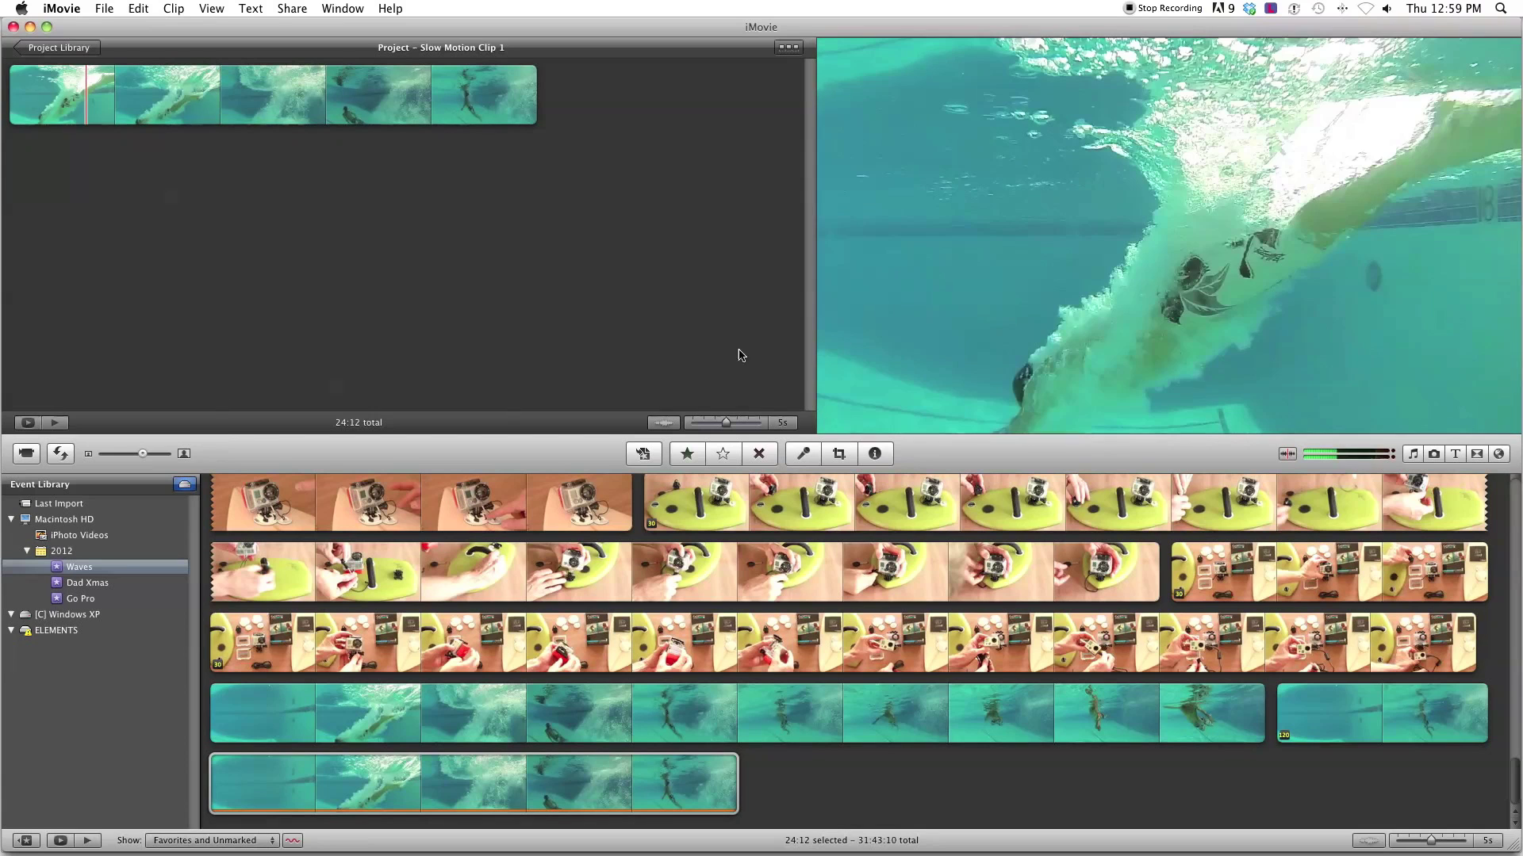
left_click(12, 87)
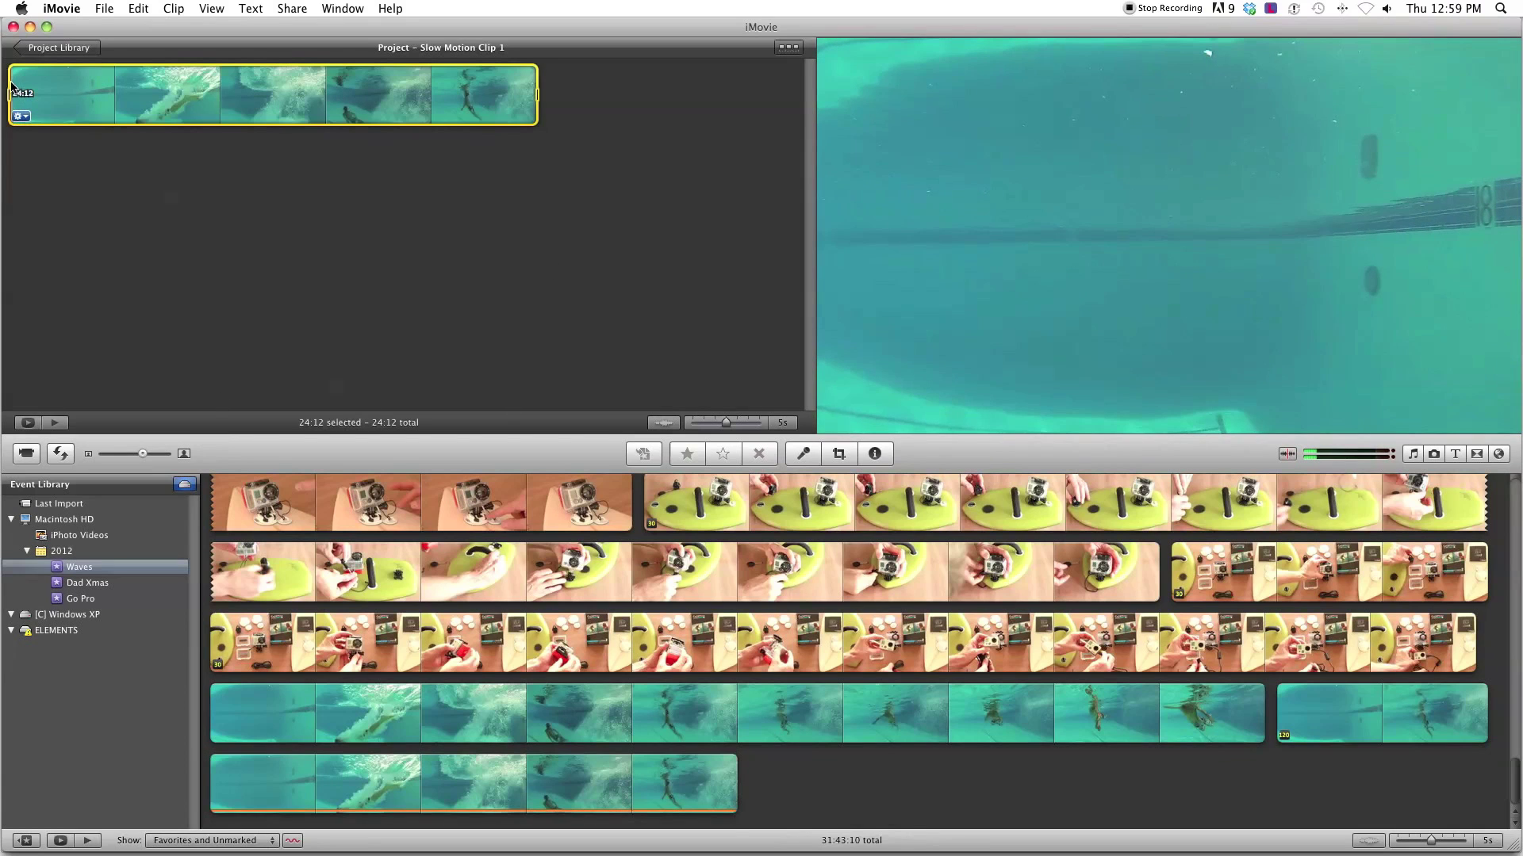
key("space")
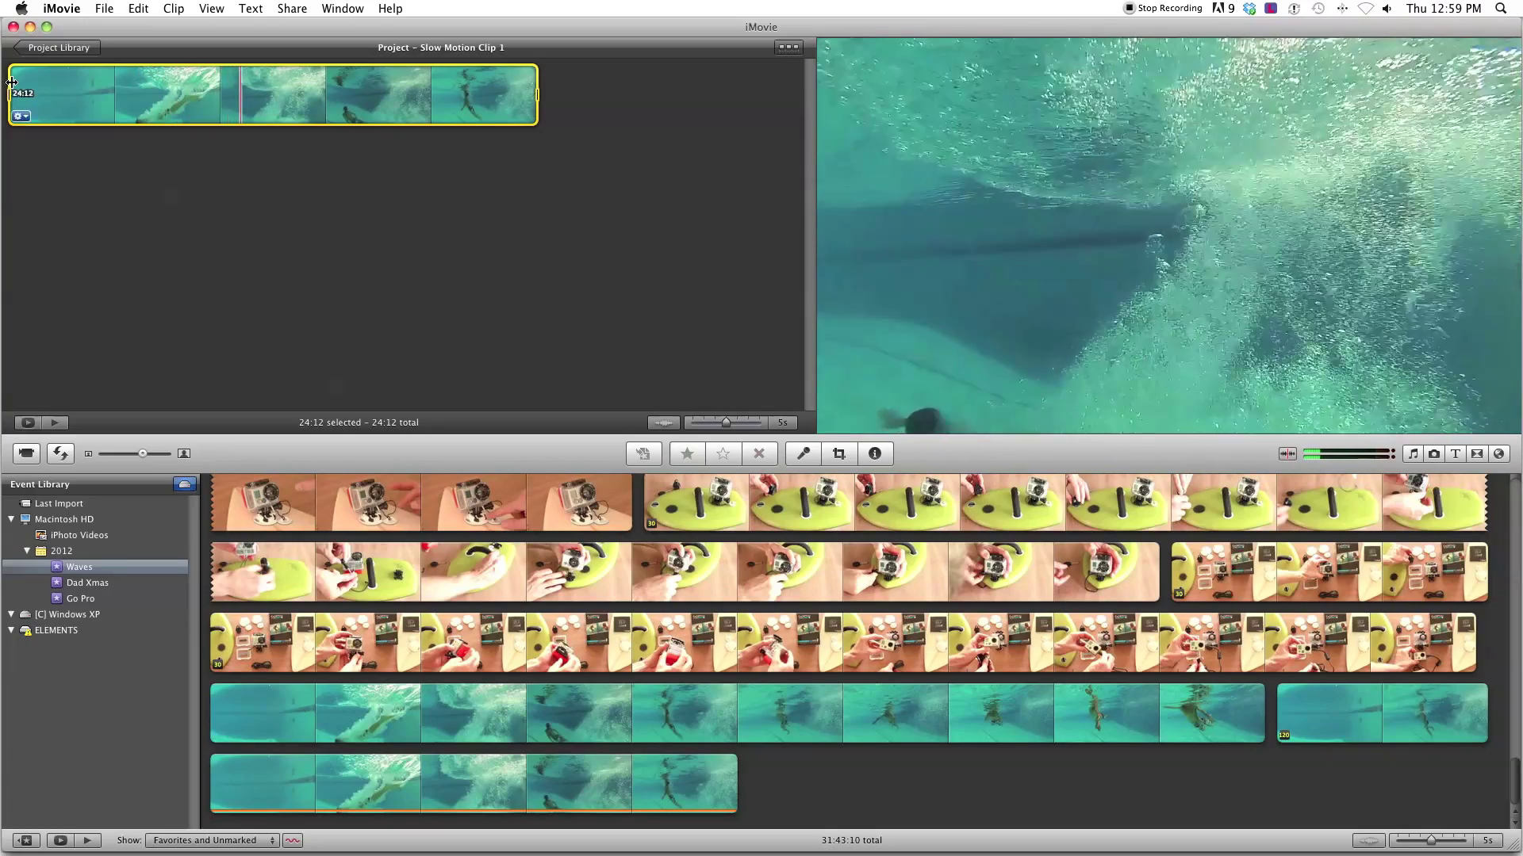
left_click(77, 97)
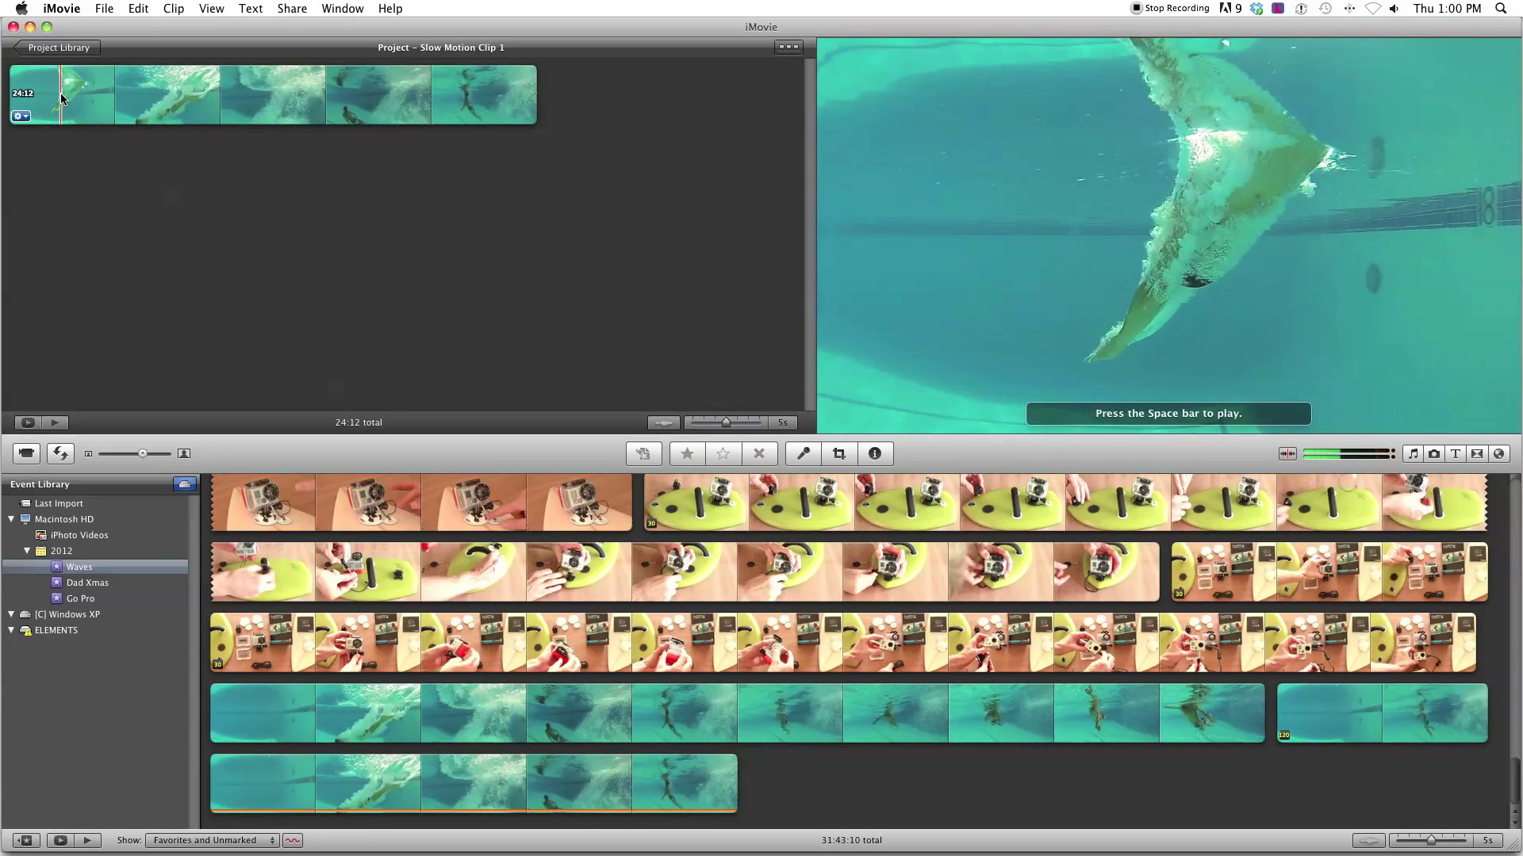
Split the project clip where the diver enters the water, about 2:09 from its start
left_click(62, 98)
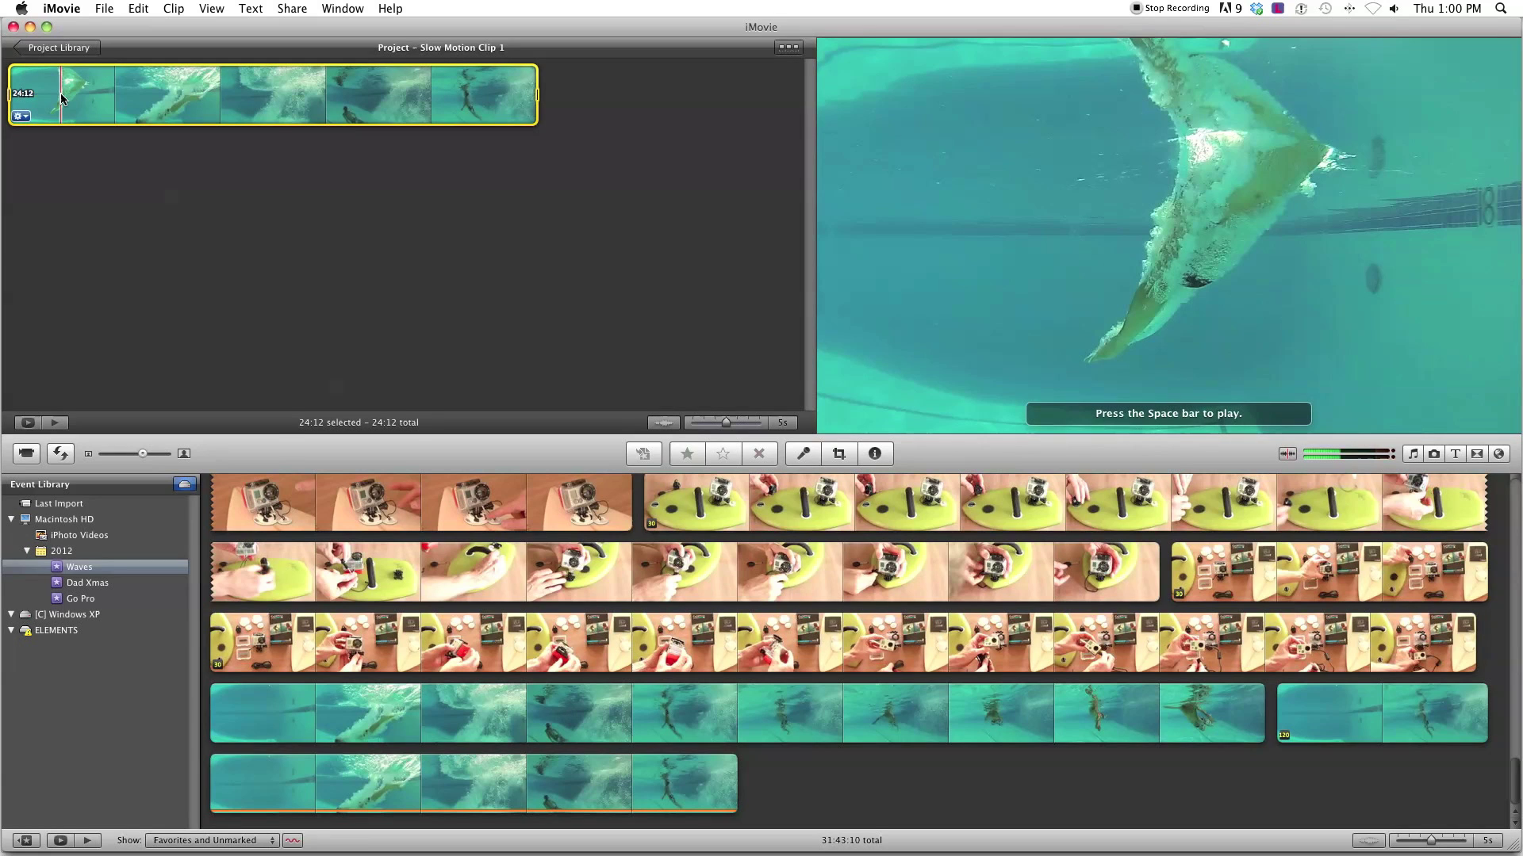
right_click(62, 99)
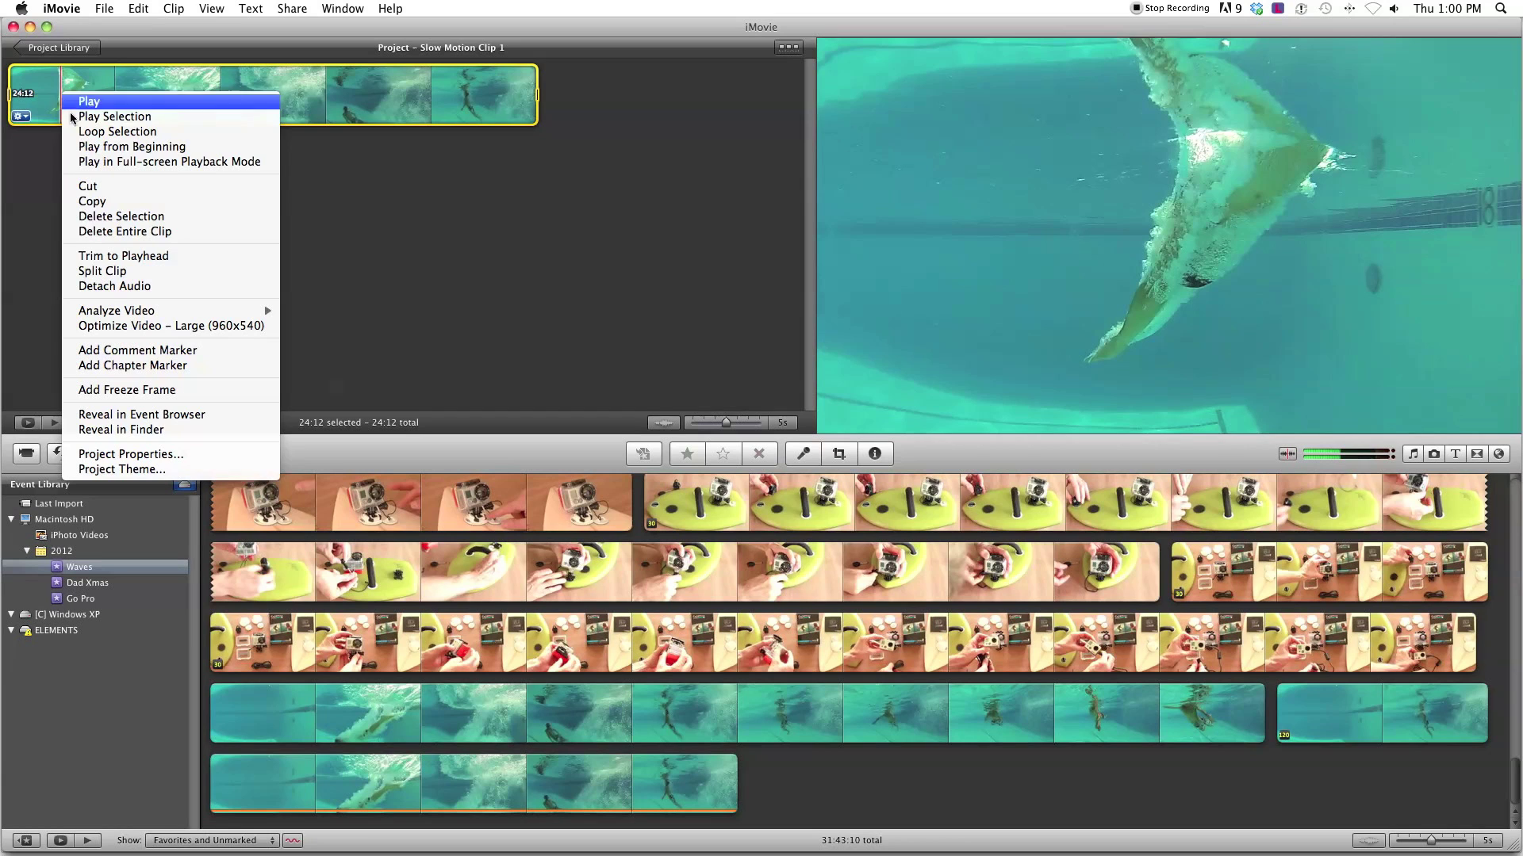
left_click(102, 271)
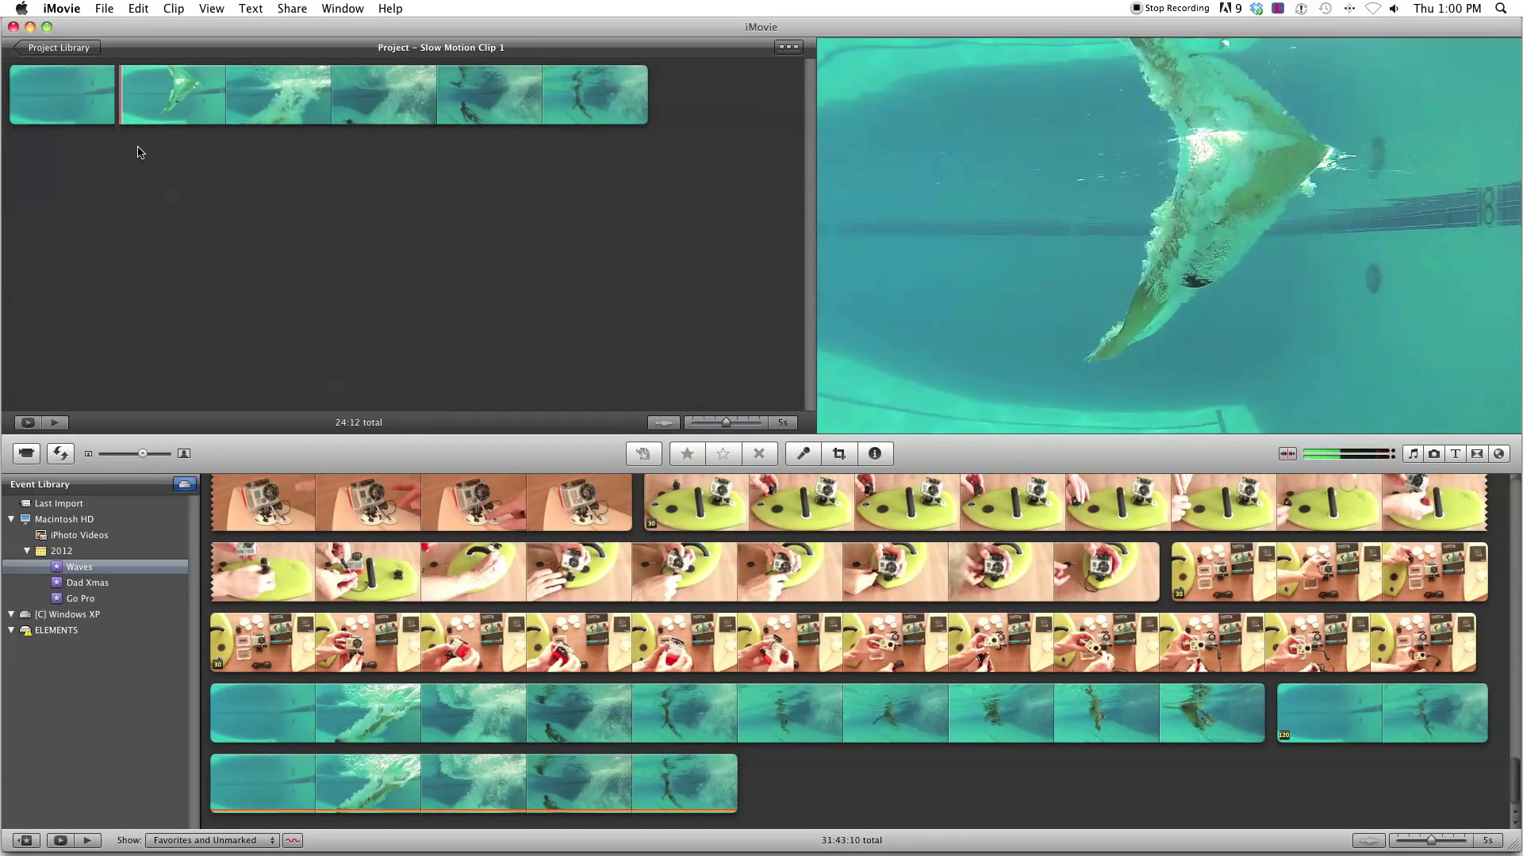
Set the speed of the first clip segment, before the dive, to 400% in its clip adjustments
mouse_move(28, 94)
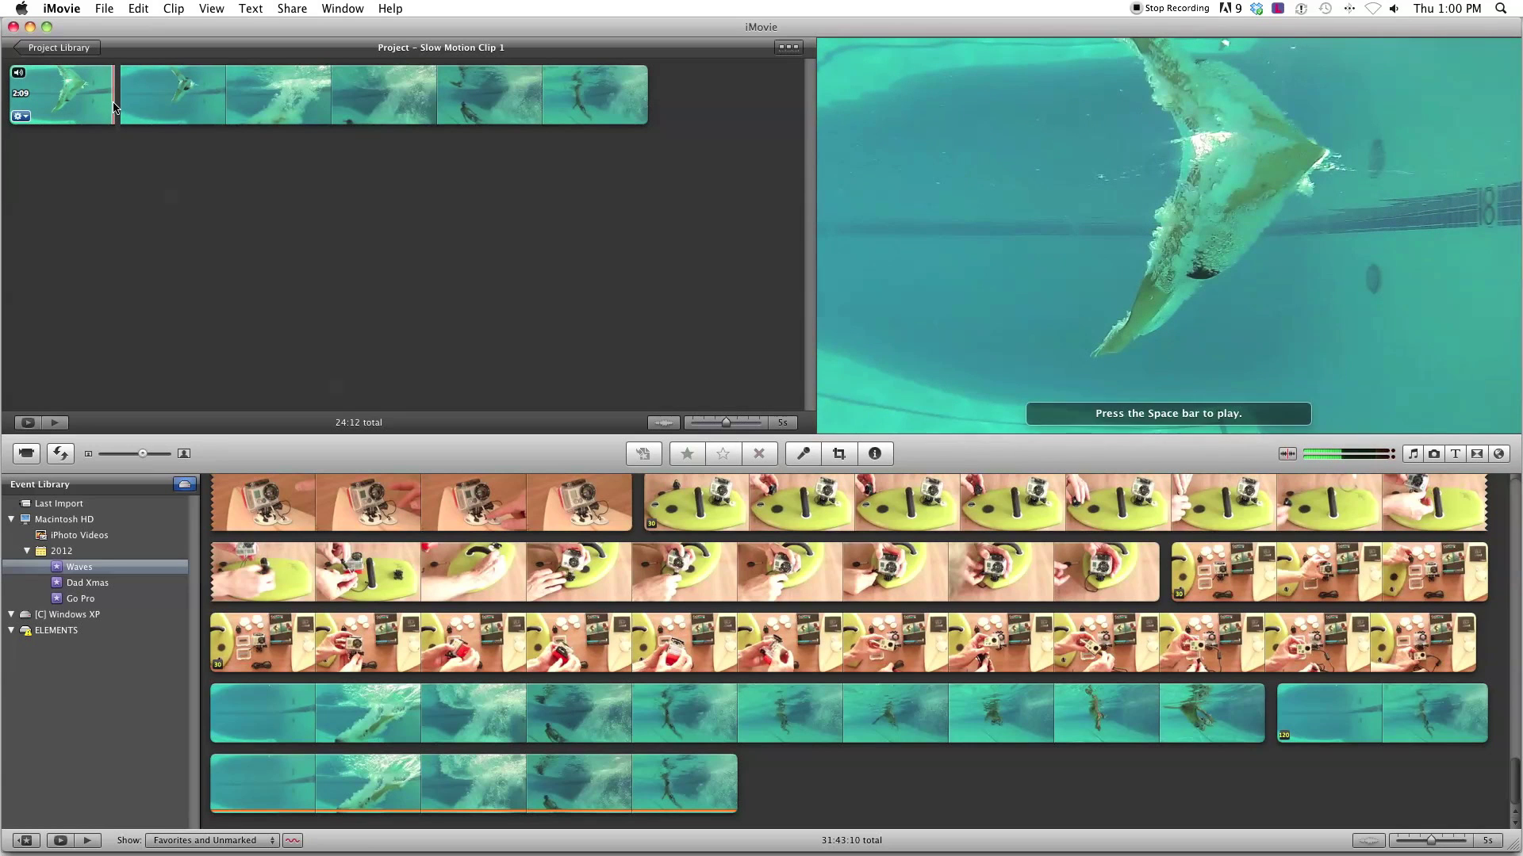
left_click(73, 99)
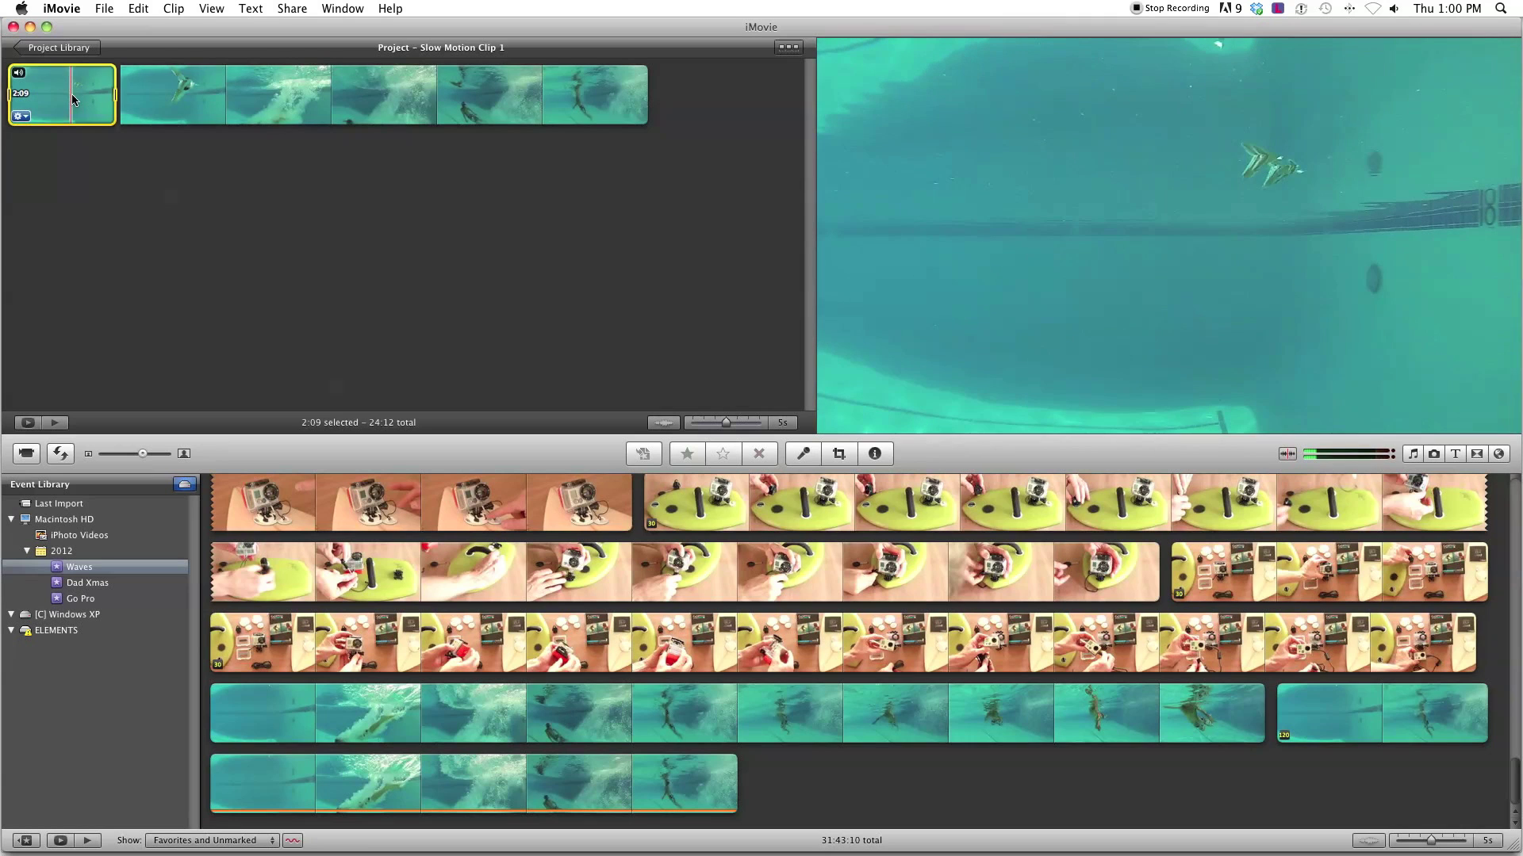
left_click(27, 117)
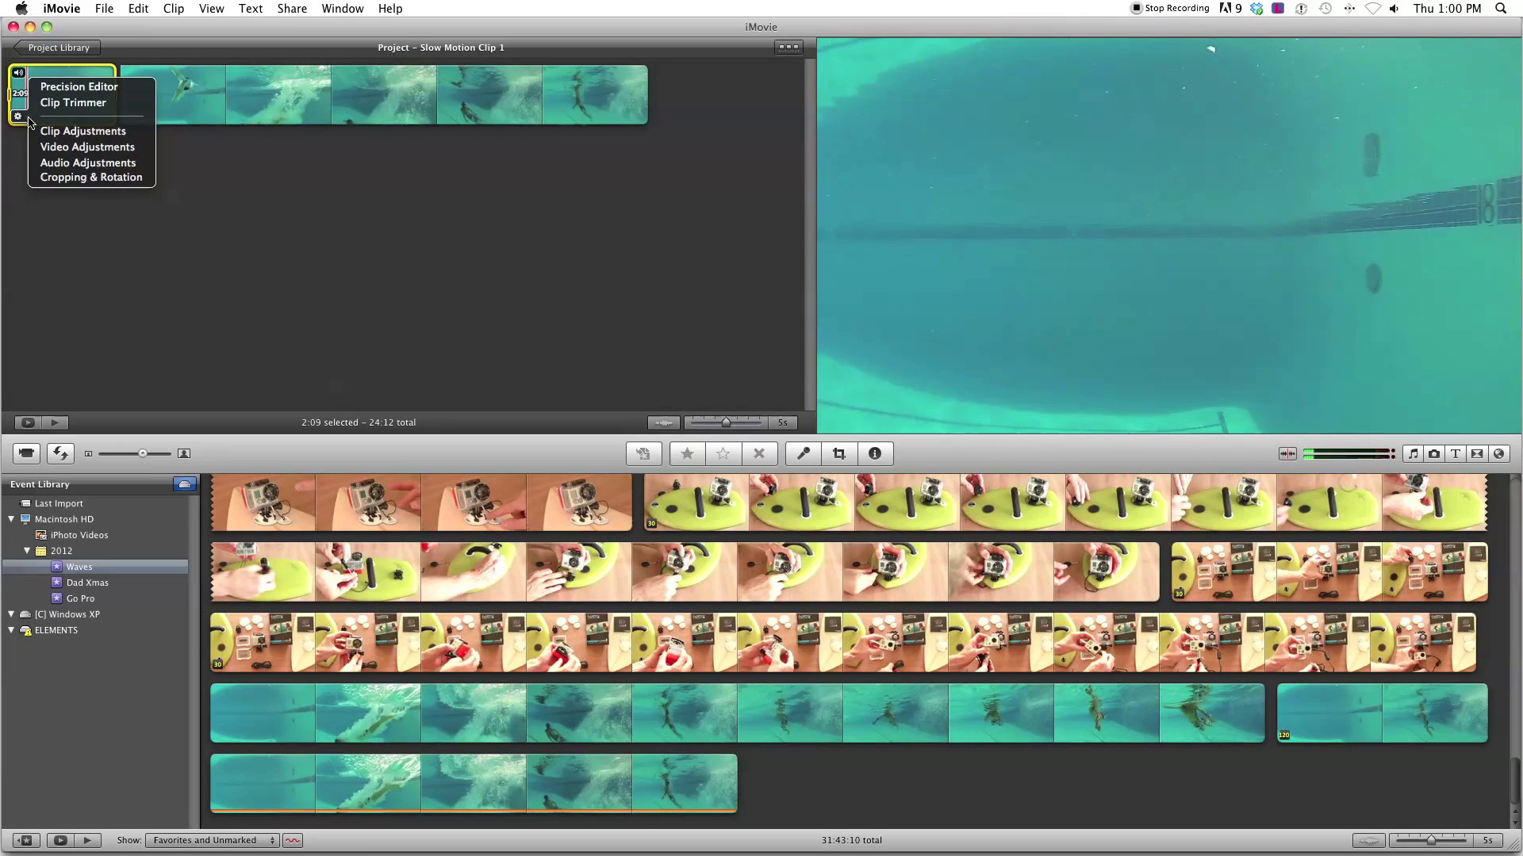
left_click(83, 131)
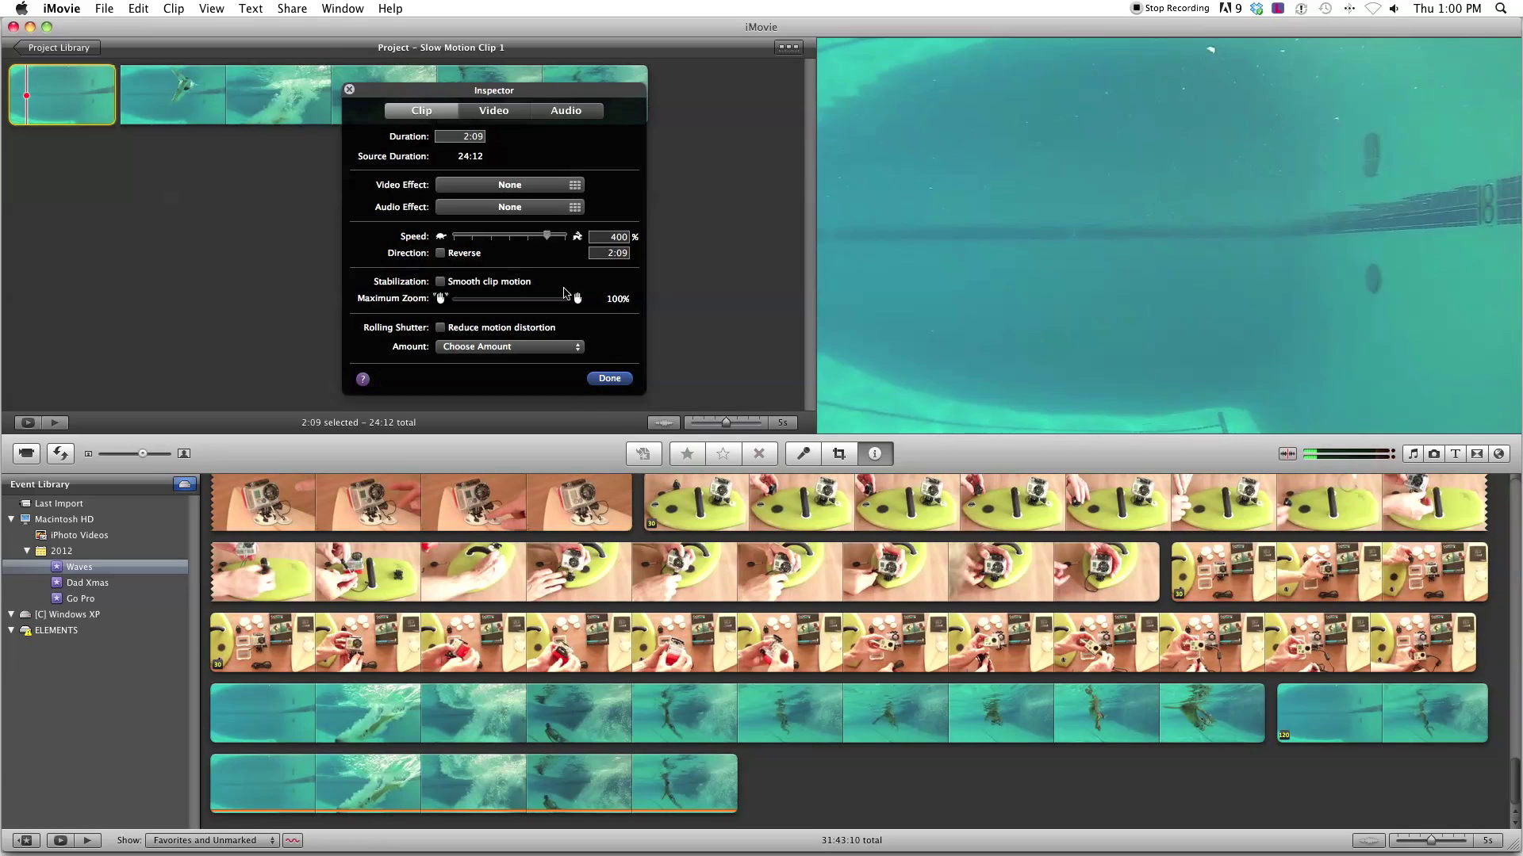
left_click(608, 379)
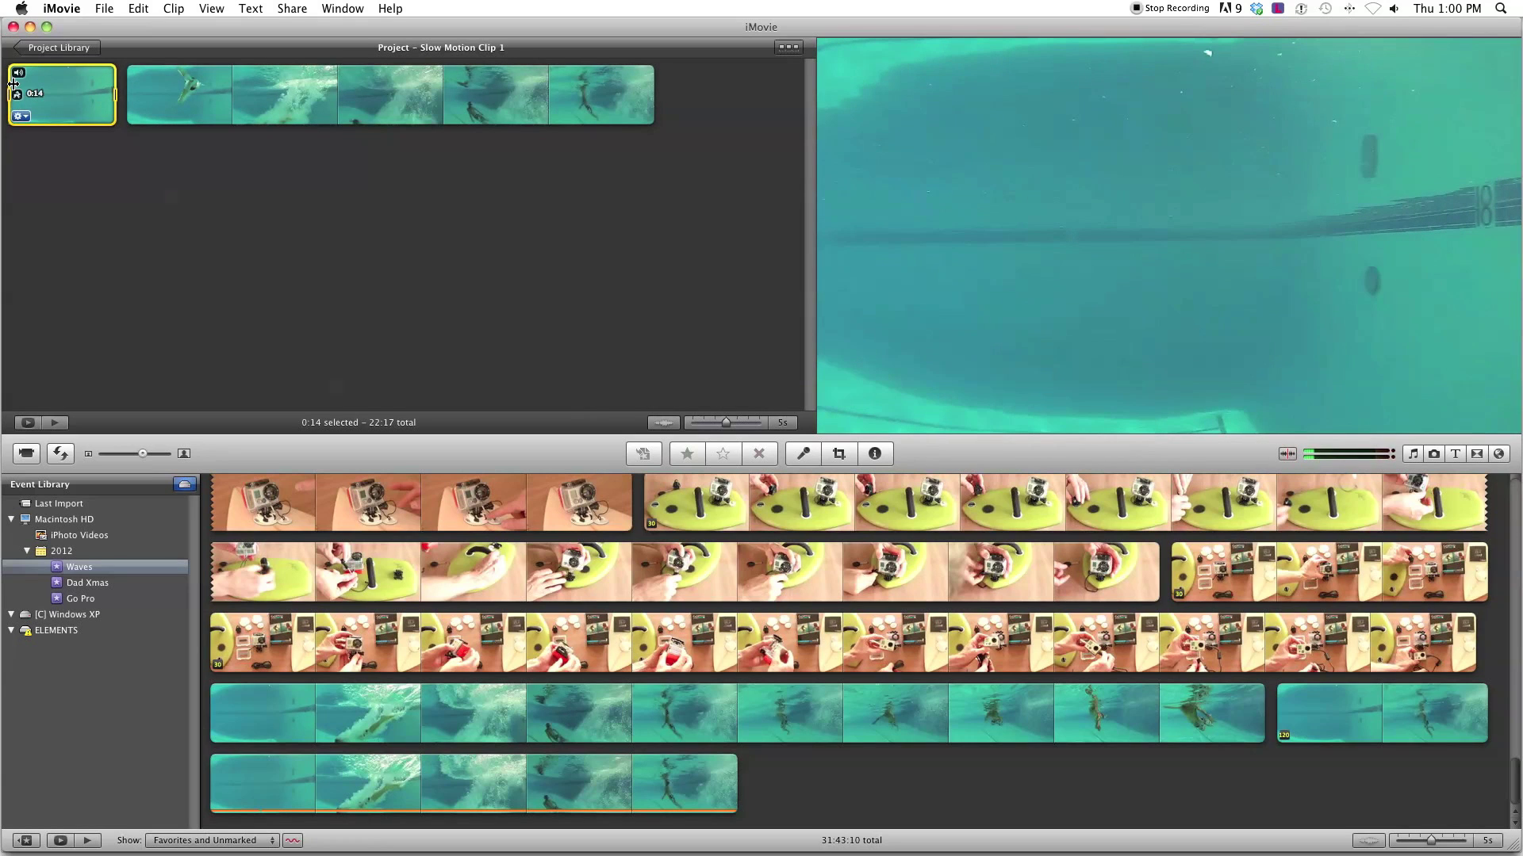
Play the project from its beginning, and split the second segment about 4:14 from its start, once the diver is submerged in bubbles
key("space")
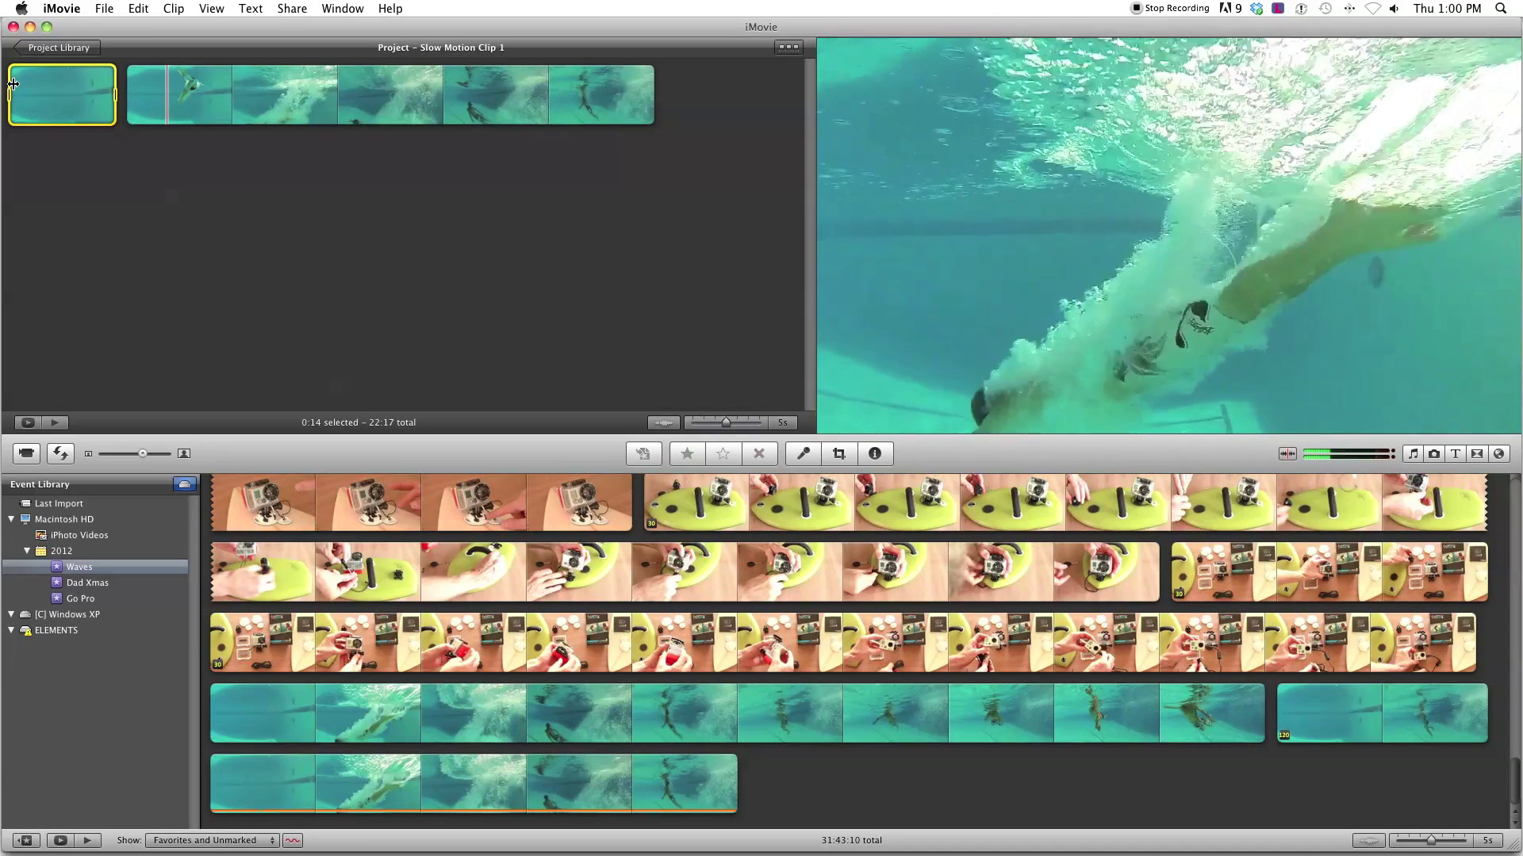
left_click(163, 95)
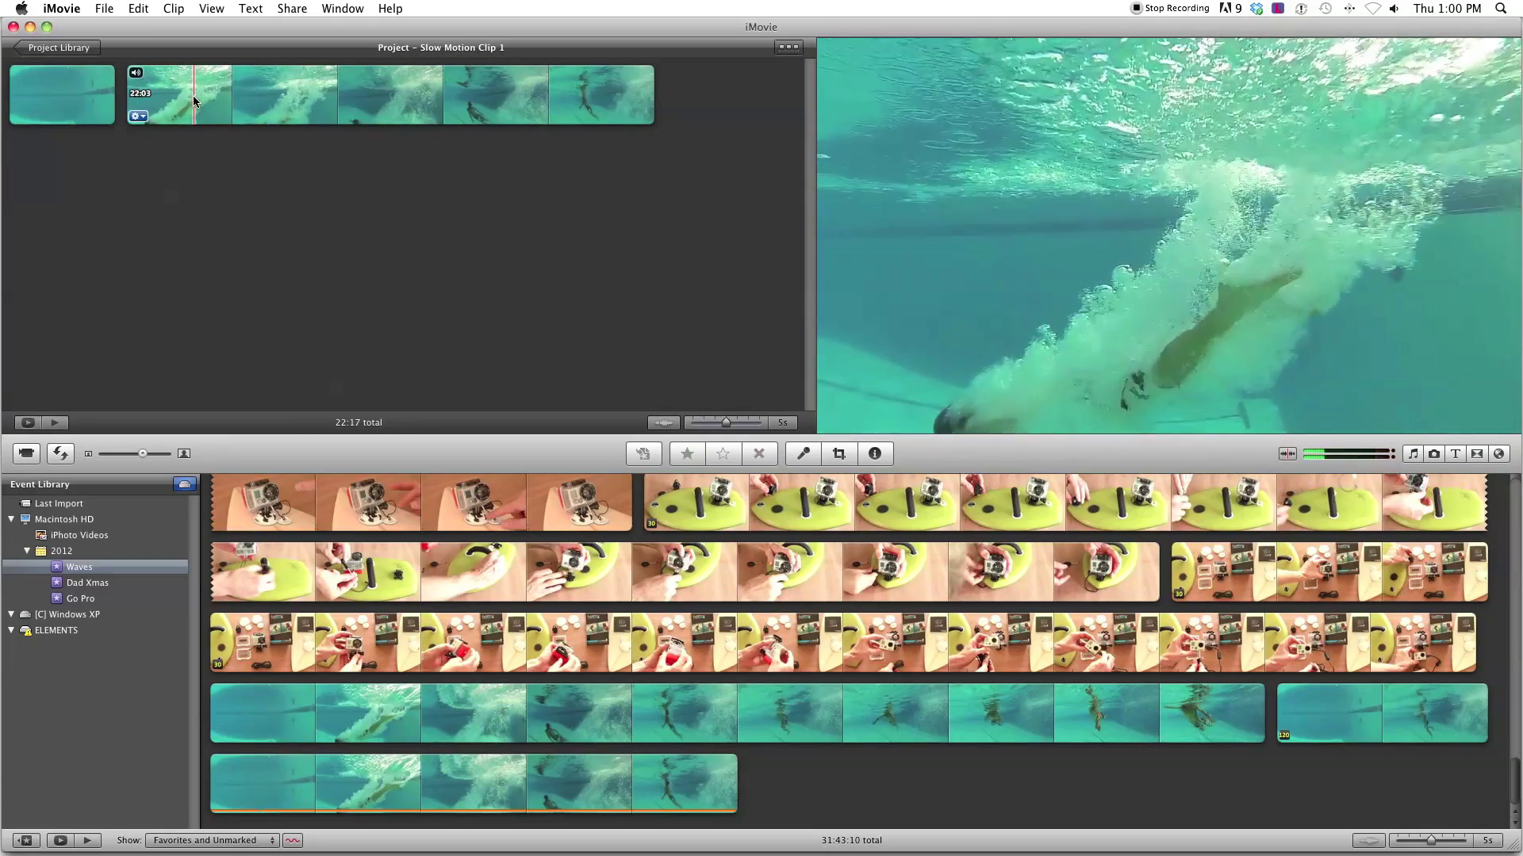
left_click(236, 100)
right_click(236, 100)
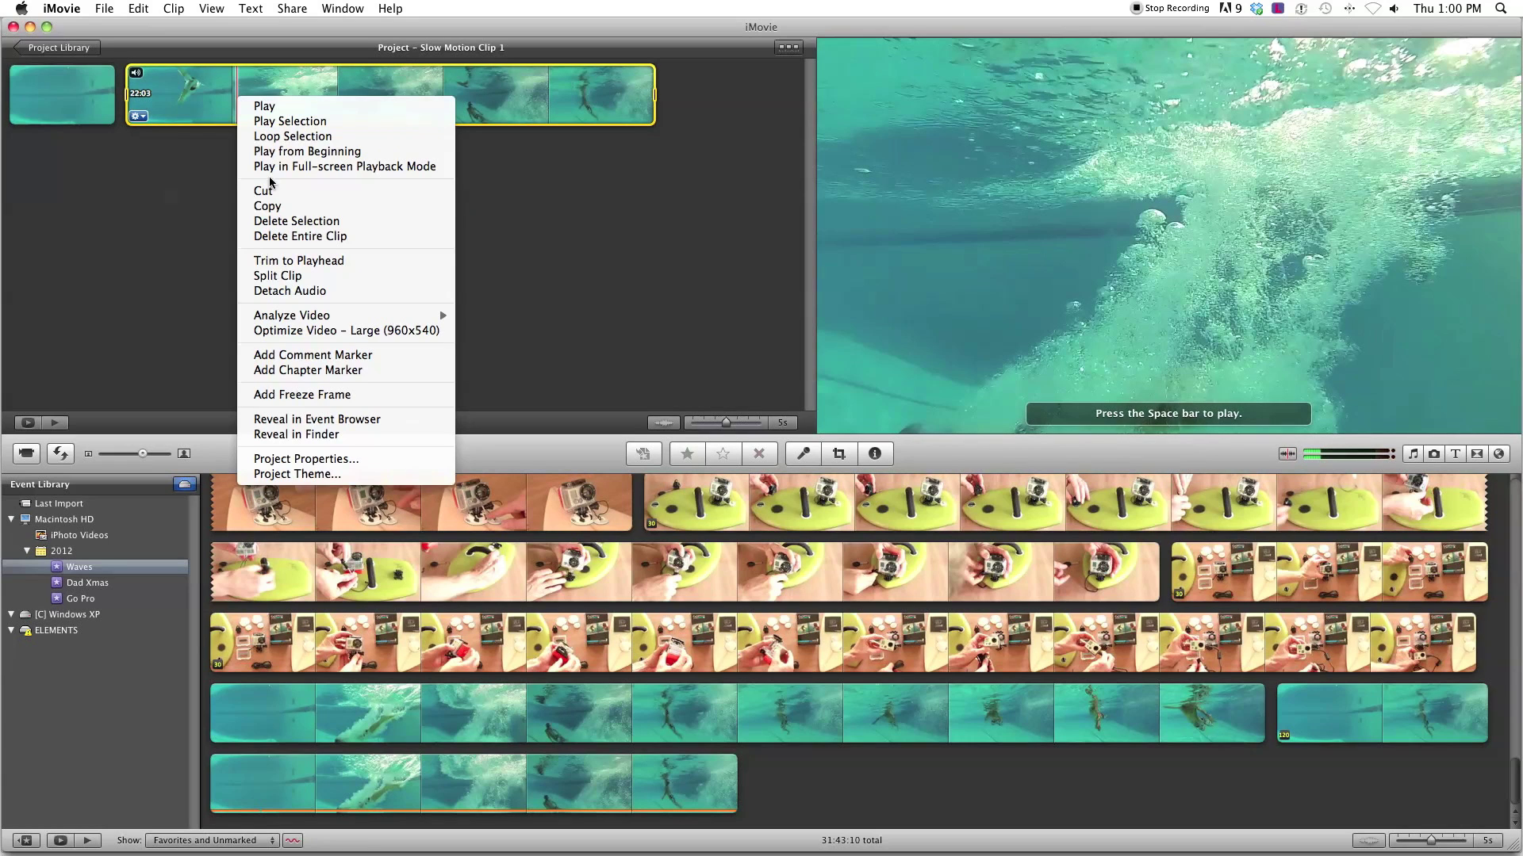
left_click(299, 276)
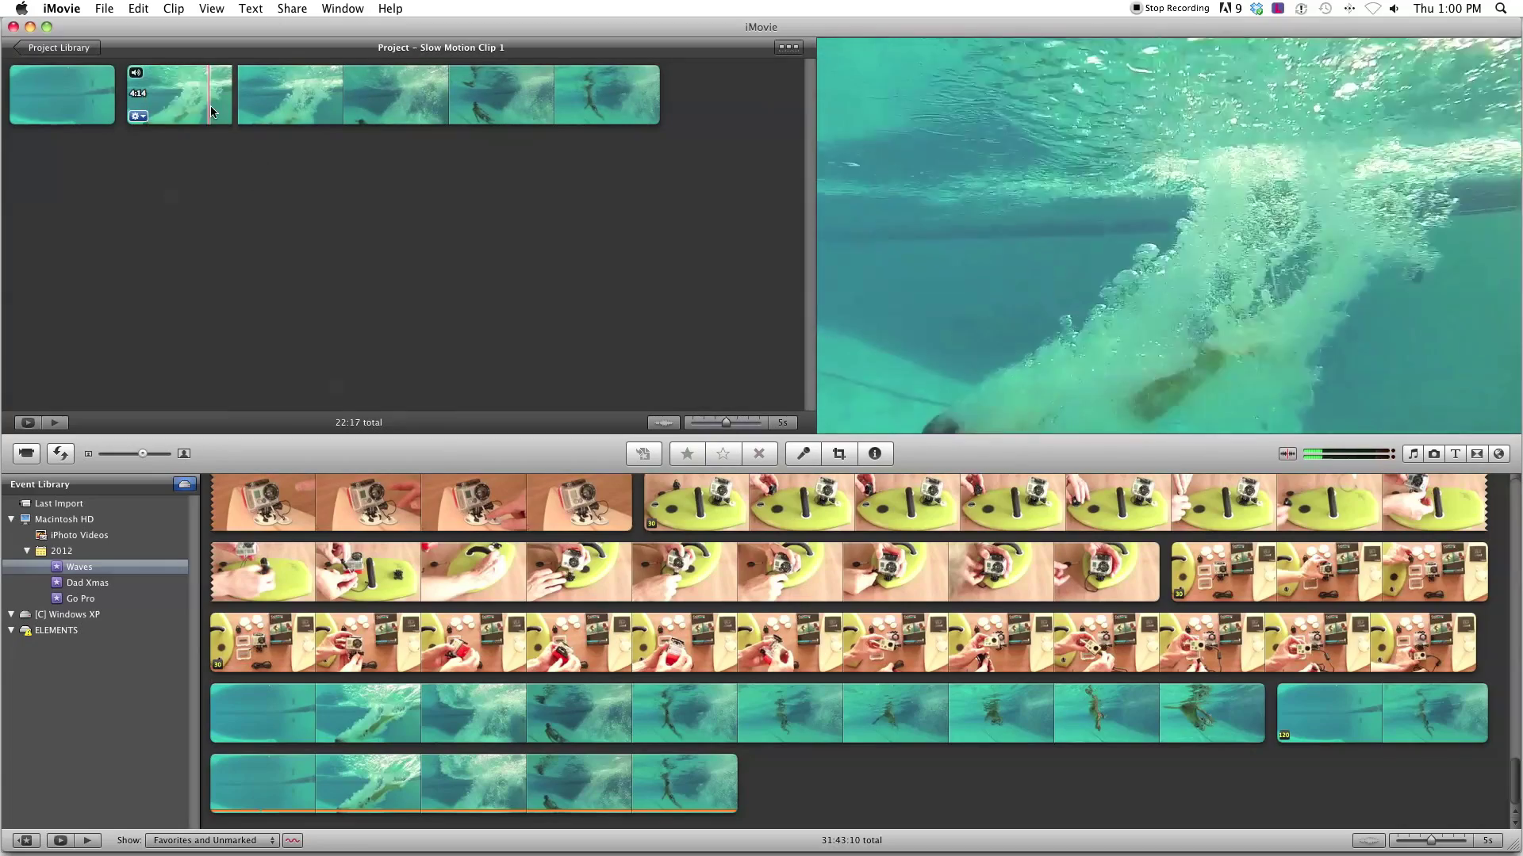
Split the last project segment about 9:19 from its start, where the diver swims clear of the bubbles
left_click(256, 104)
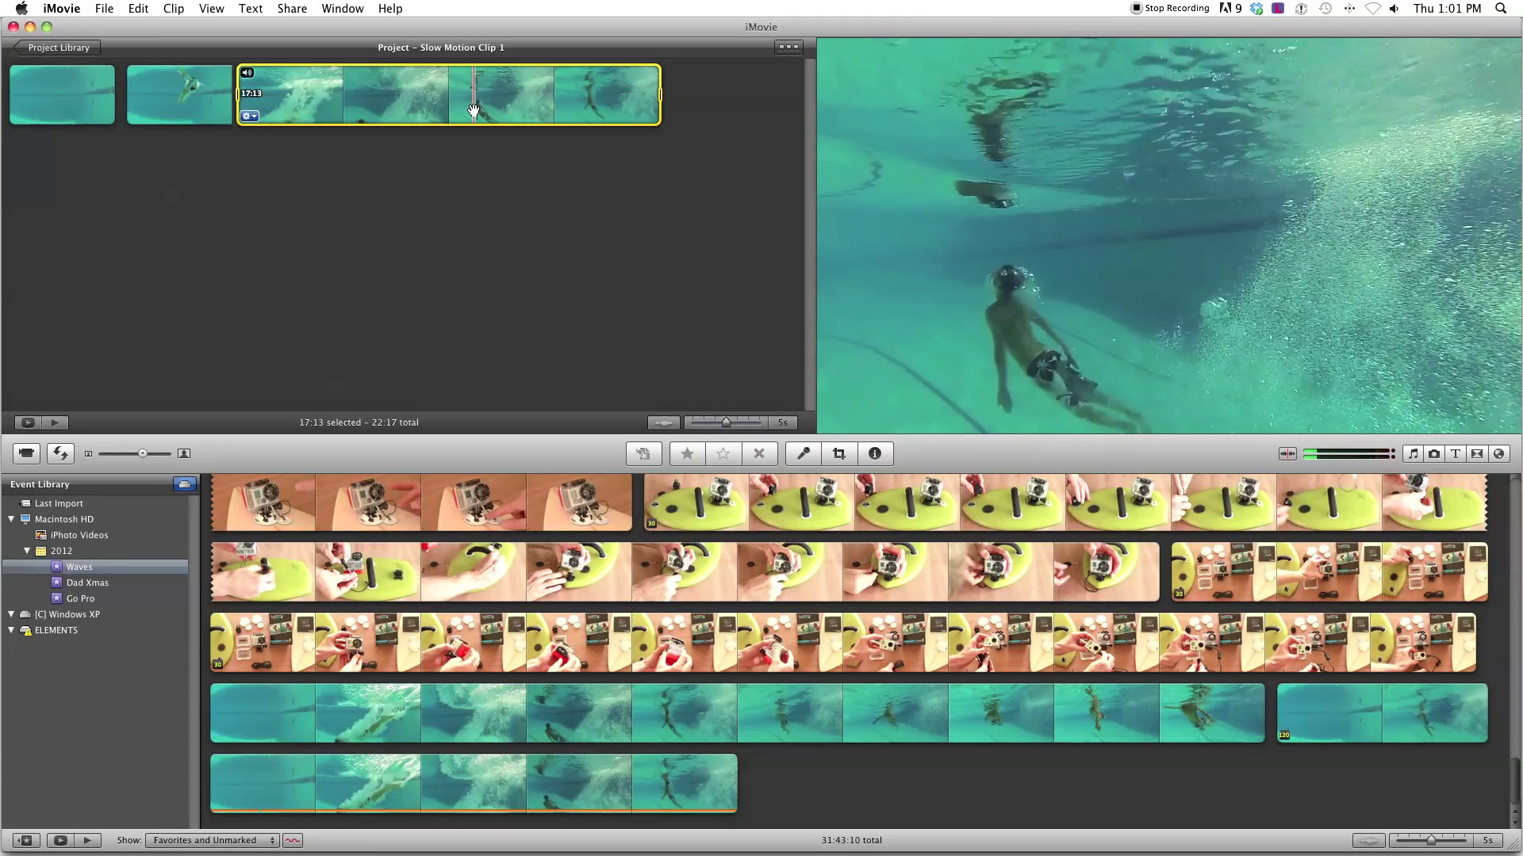
right_click(474, 111)
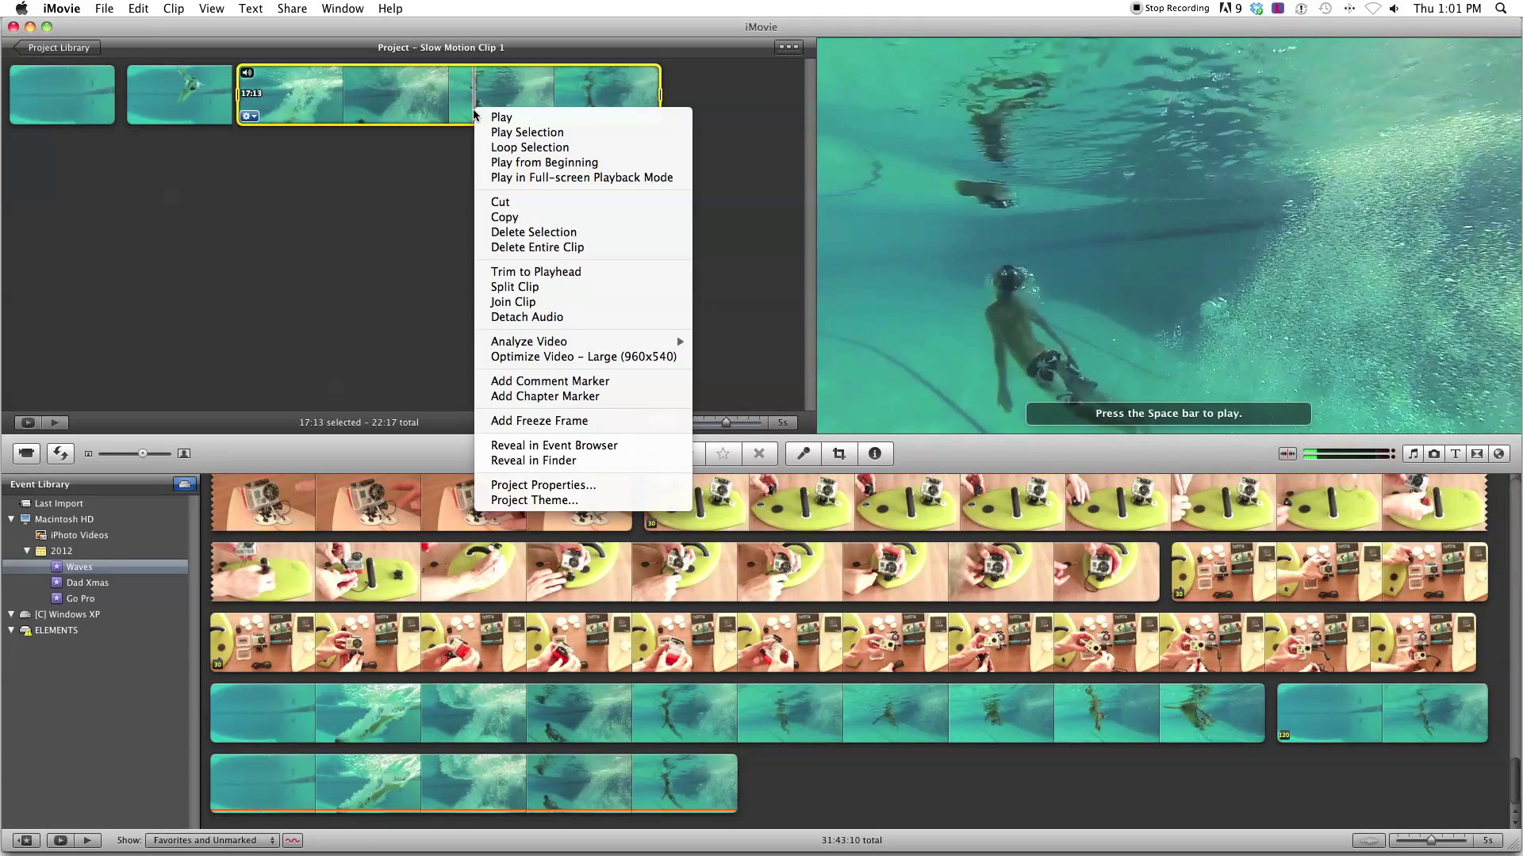
left_click(502, 287)
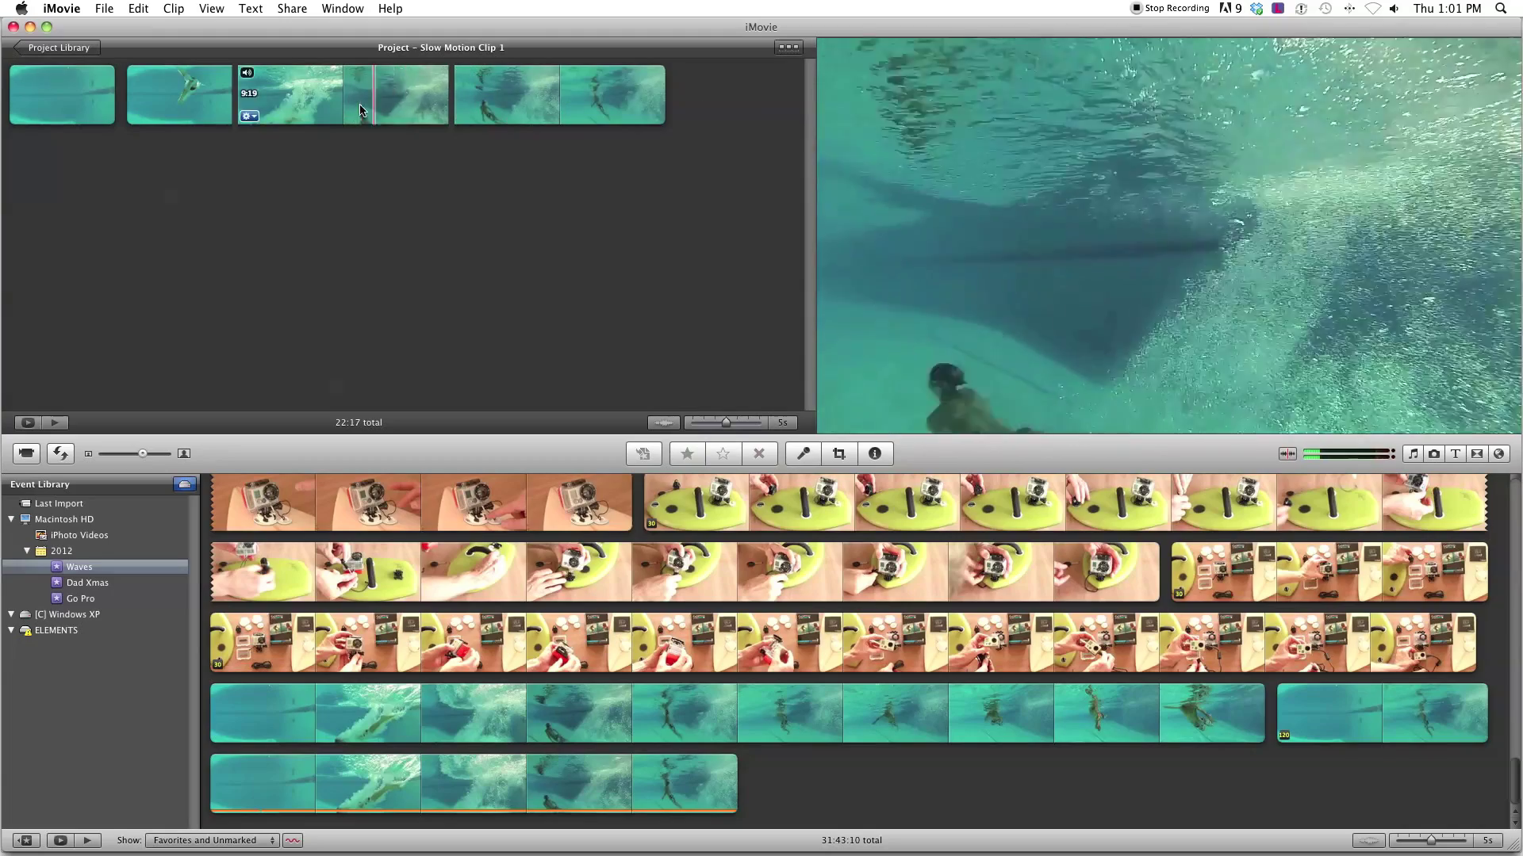
Set the speed of the third project segment, the underwater bubbles part, to 400% in its clip adjustments
left_click(322, 103)
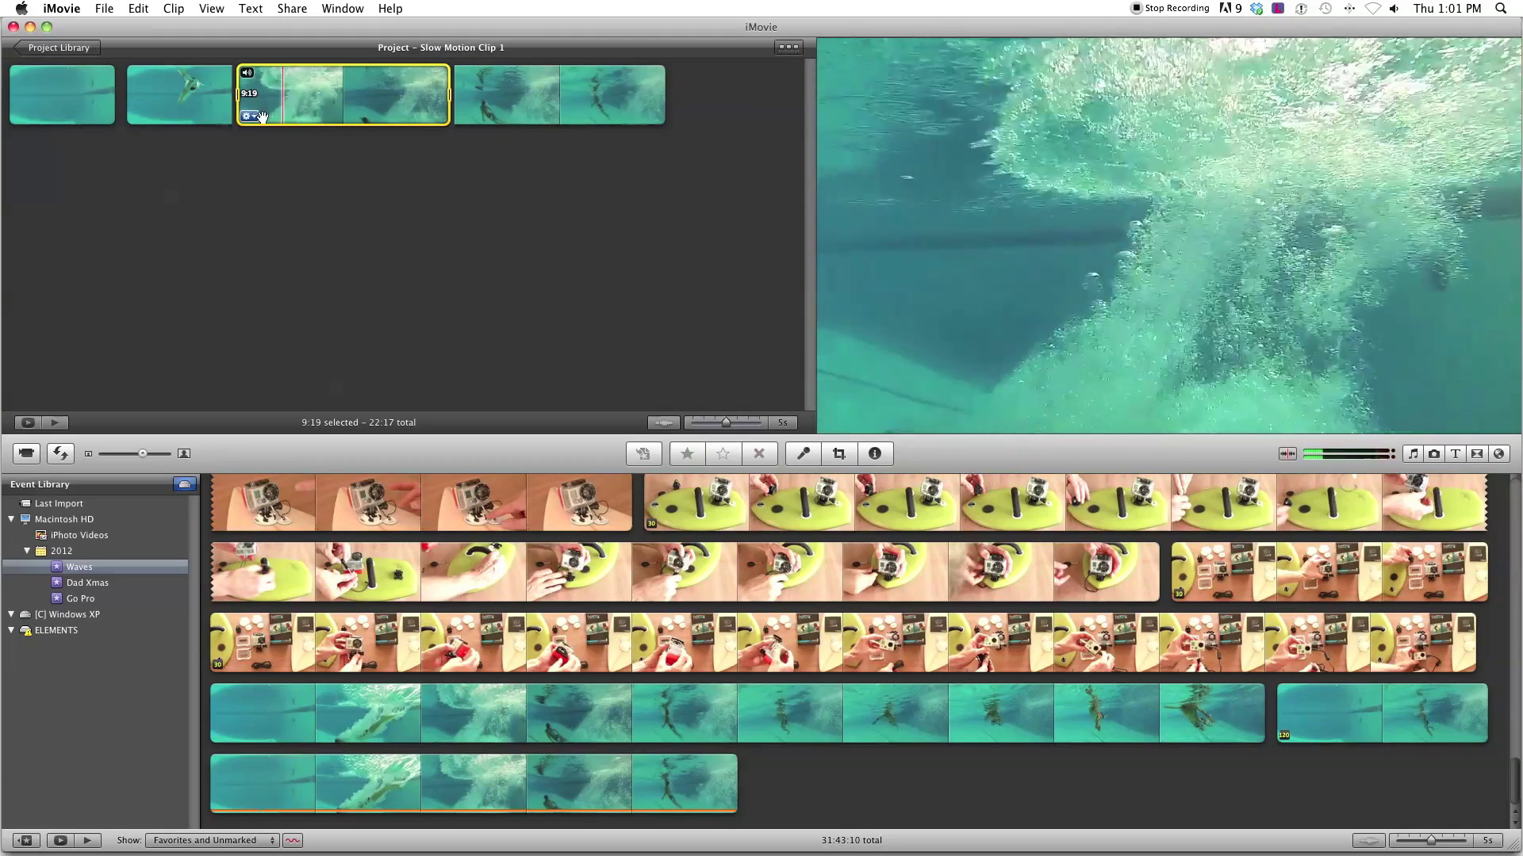
left_click(252, 118)
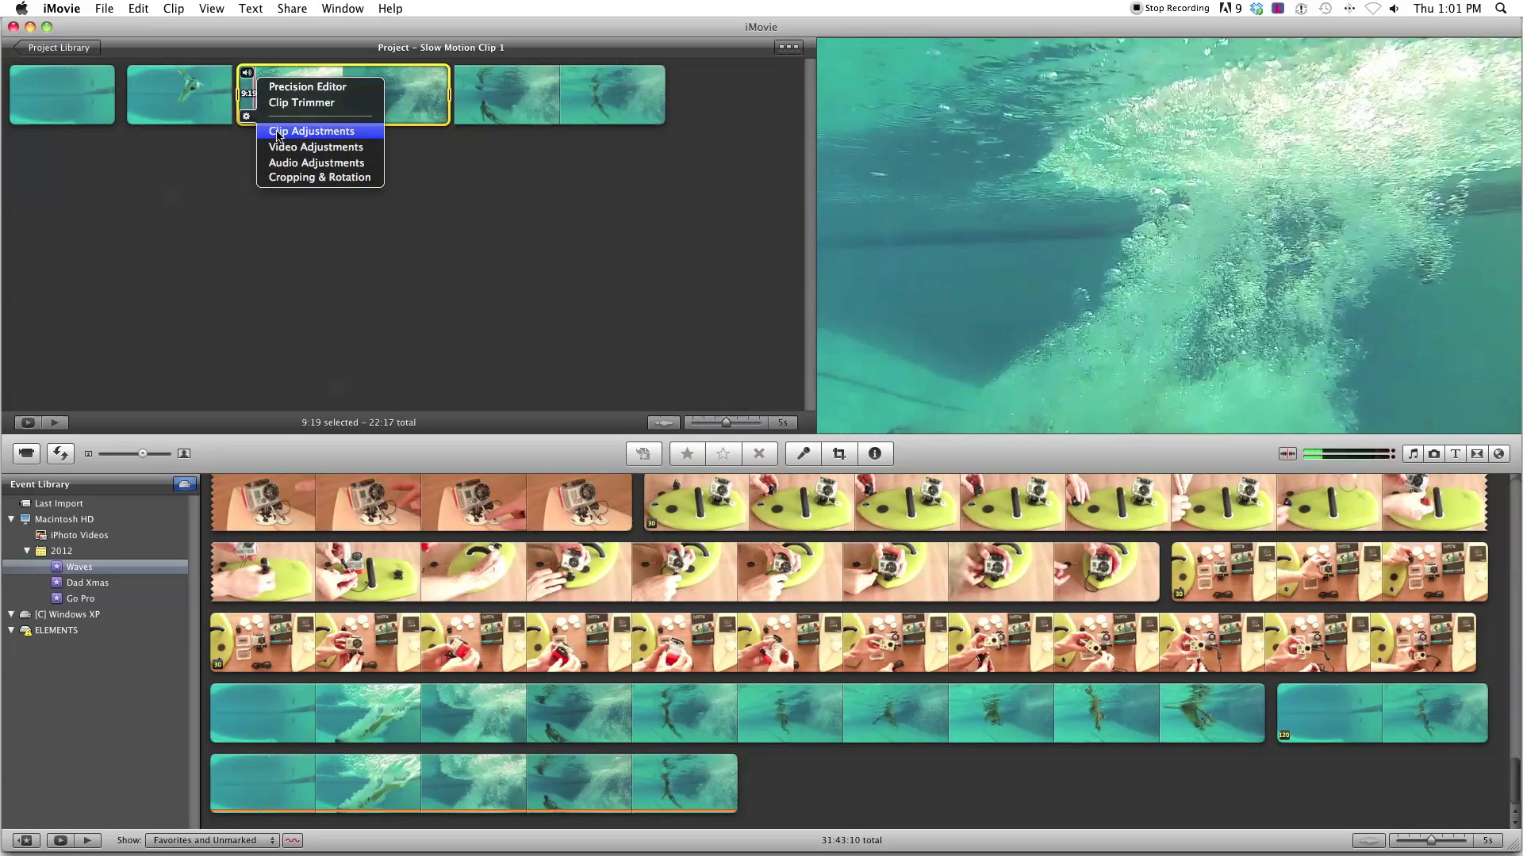
left_click(278, 132)
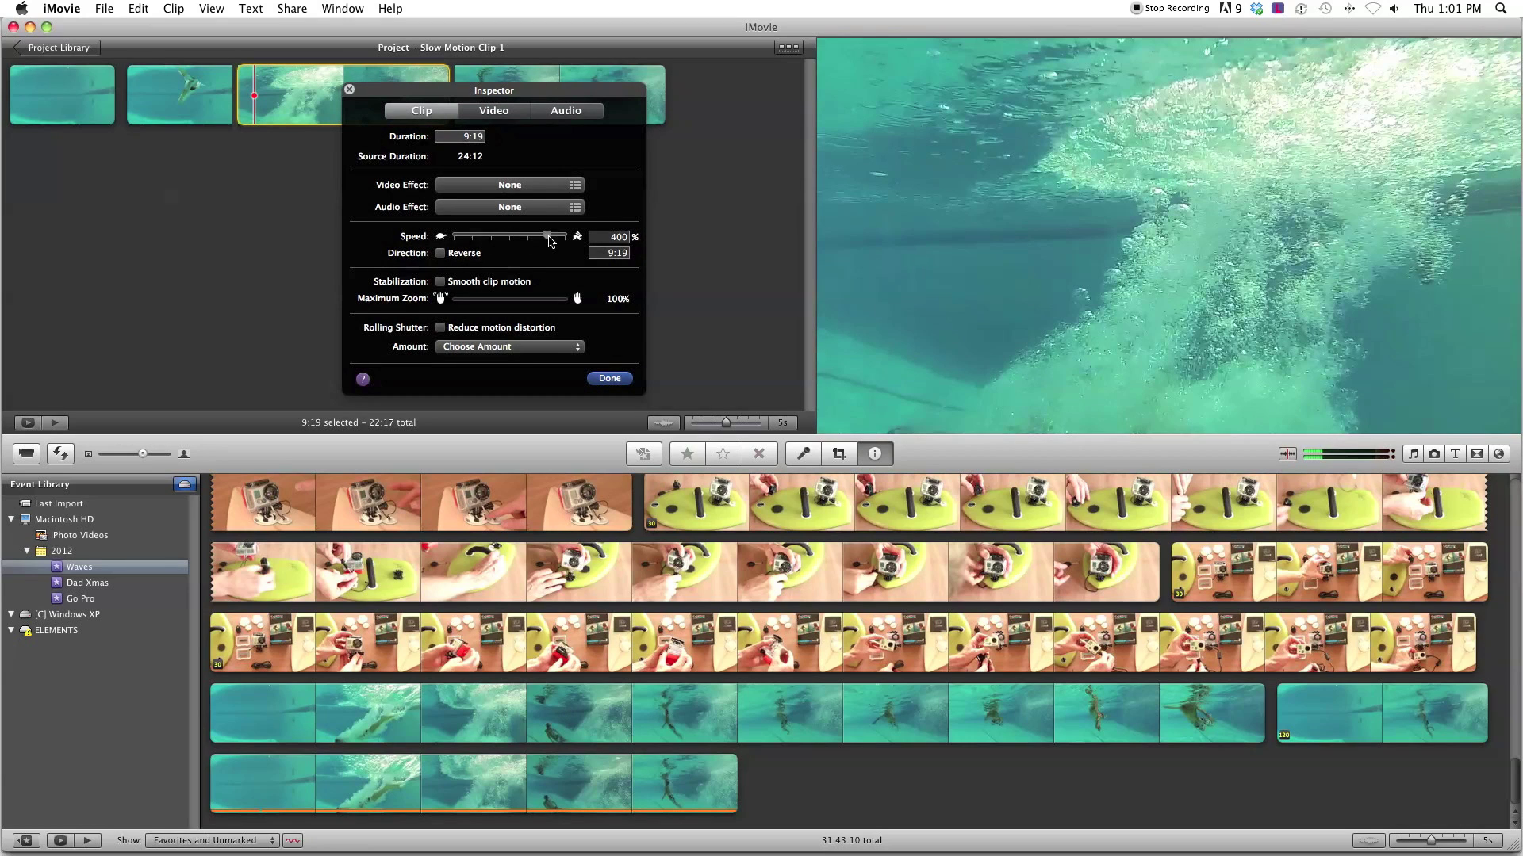
left_click(609, 378)
Play the project from the start of its first segment to review the speed changes
left_click(24, 85)
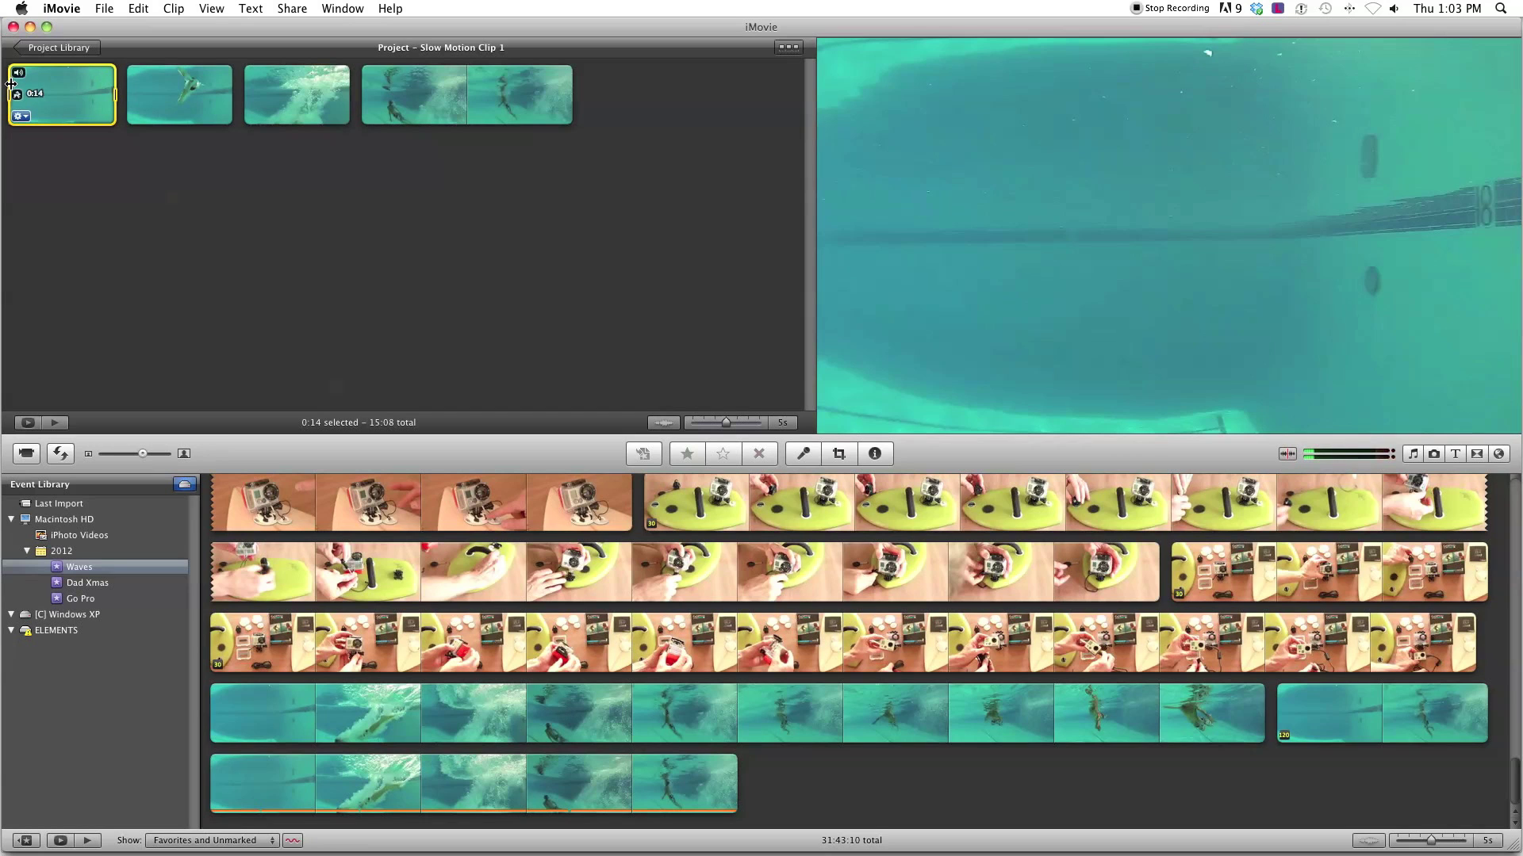
key("space")
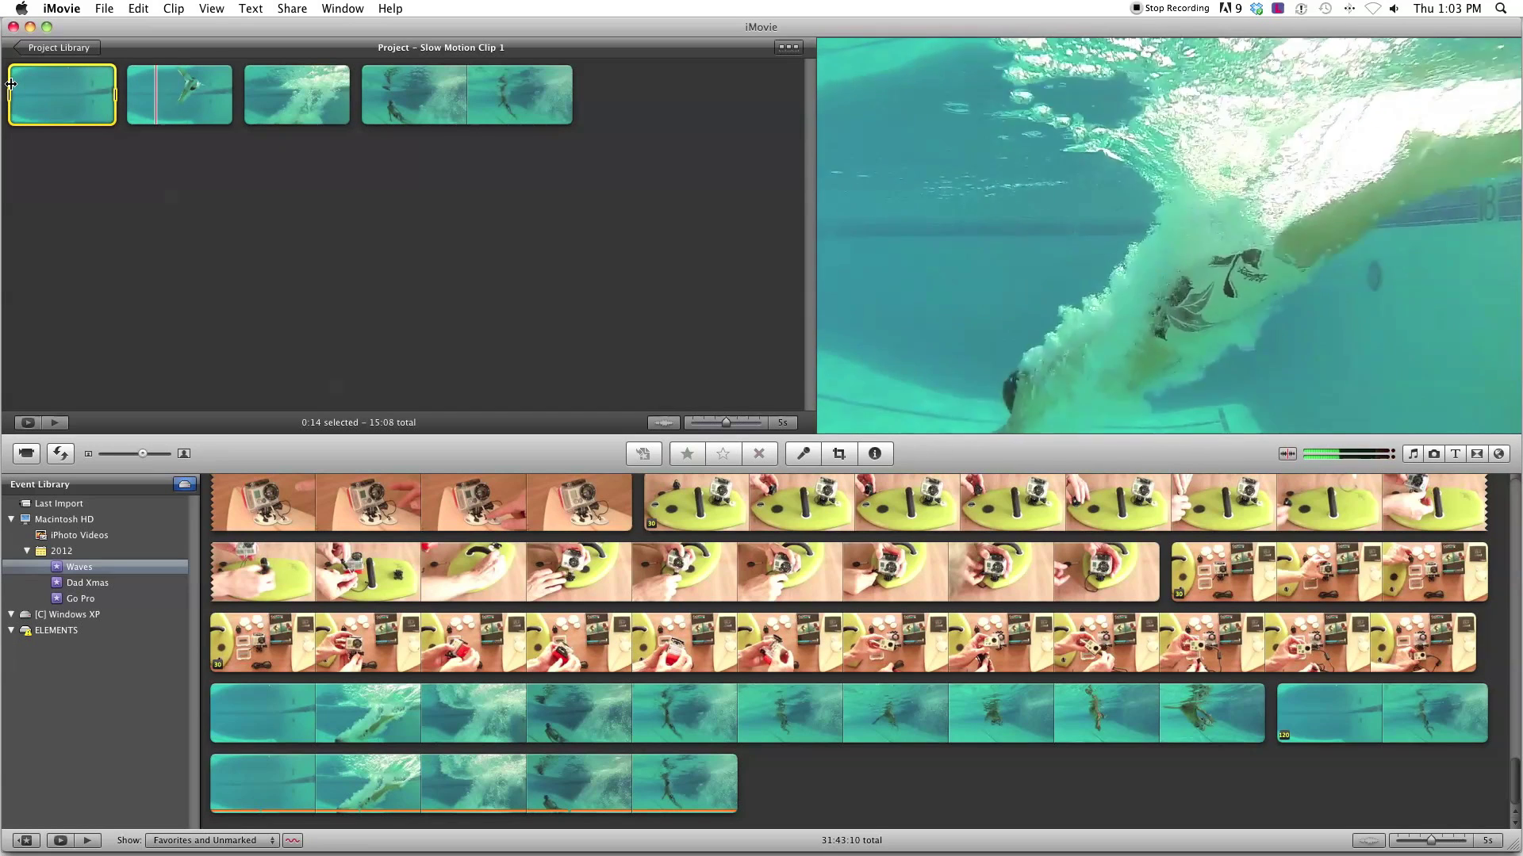